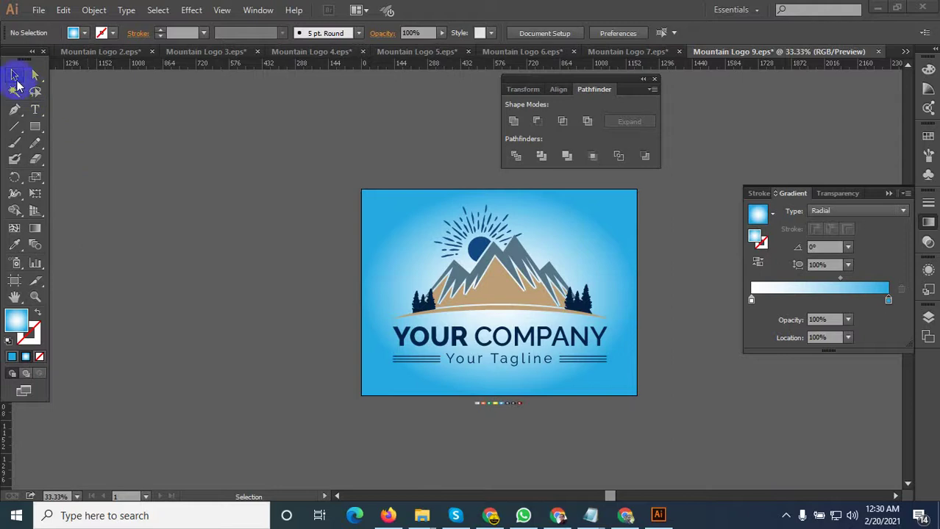
# Cut the logo artwork out of Mountain Logo 9.
pyautogui.hotkey('ctrl', '-')
pyautogui.hotkey('ctrl', '-')
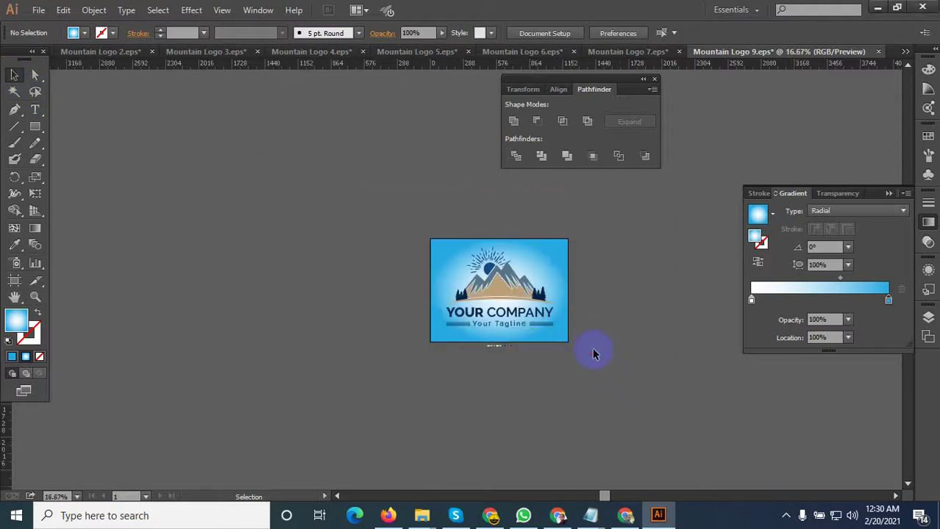
pyautogui.moveTo(591, 340); pyautogui.dragTo(431, 239)
pyautogui.click(478, 272)
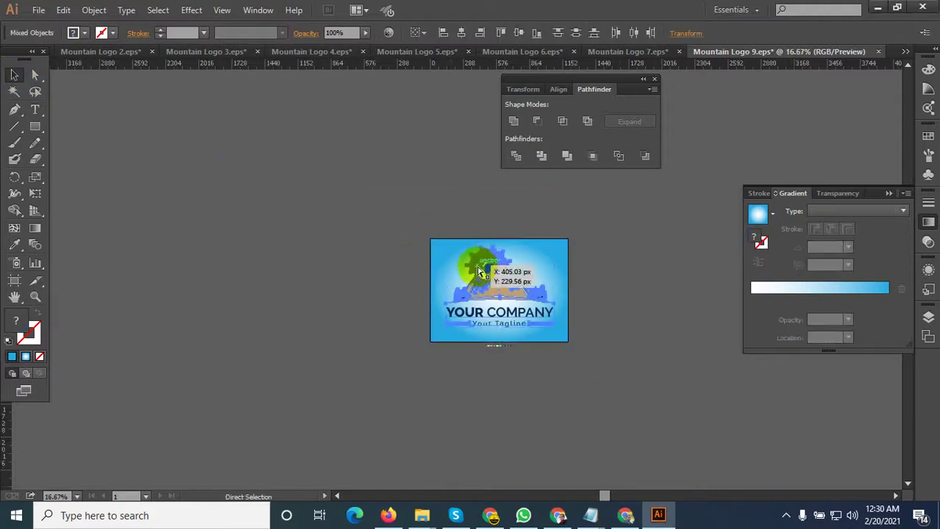
pyautogui.press('Delete')
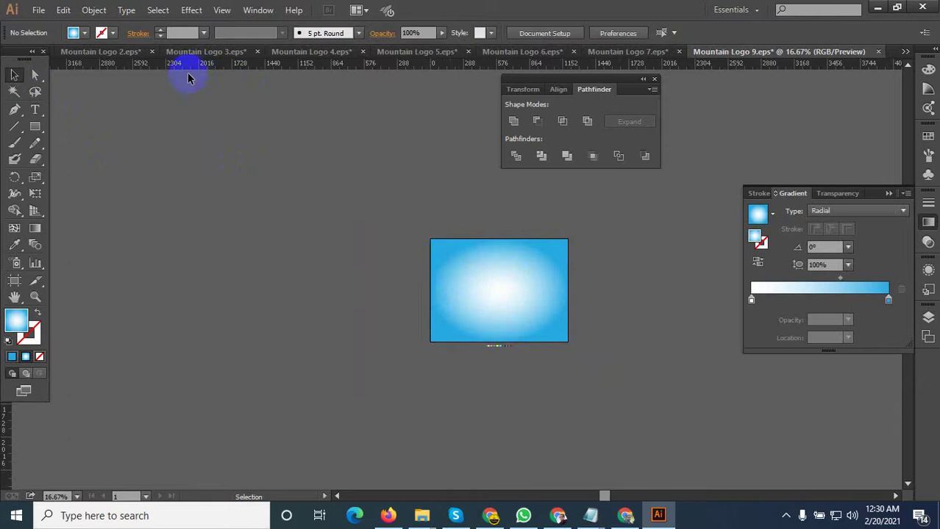
# In Mountain Logo 2, shrink its logo to about 297 by 192 px in the top-left.
pyautogui.click(114, 59)
pyautogui.scroll(-2, 381, 353)
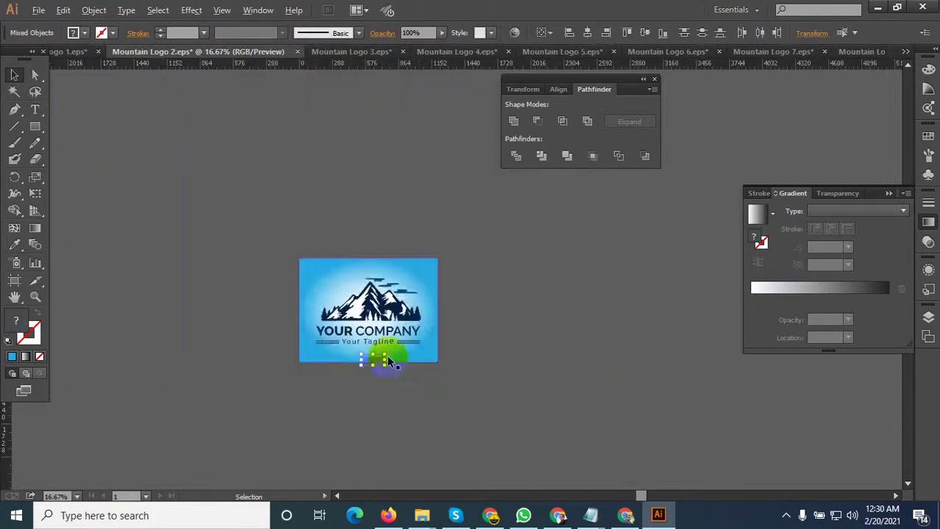
pyautogui.scroll(2, 386, 354)
pyautogui.click(433, 373)
pyautogui.moveTo(291, 357)
pyautogui.mouseDown()
pyautogui.moveTo(373, 376)
pyautogui.moveTo(366, 389)
pyautogui.mouseUp()
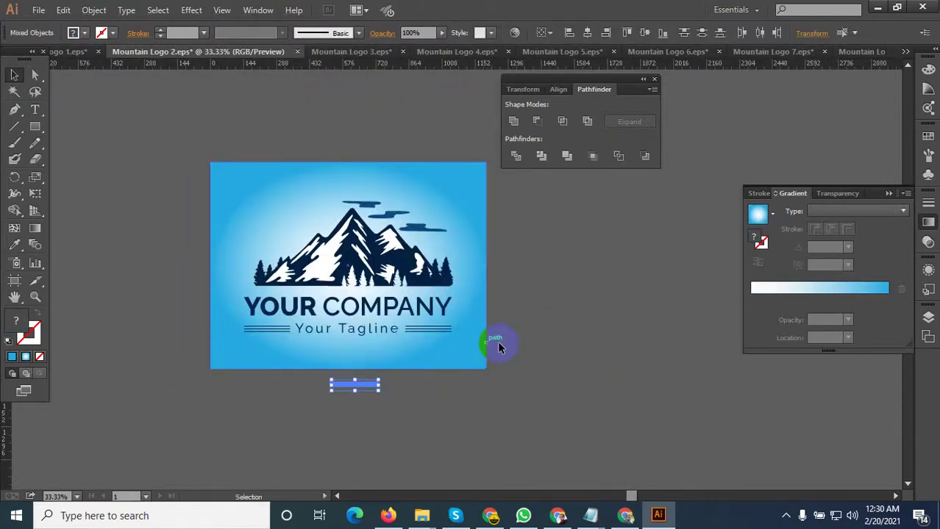
pyautogui.click(245, 197)
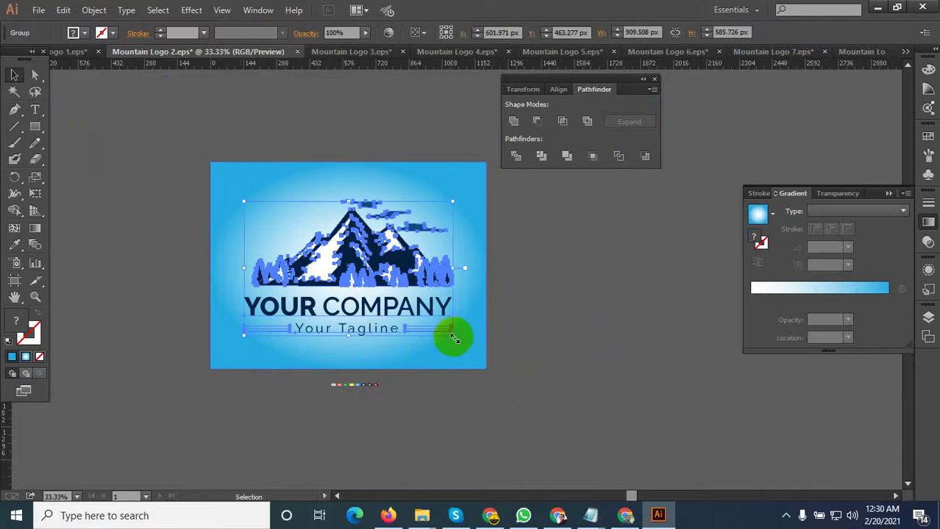
pyautogui.moveTo(454, 337)
pyautogui.mouseDown()
pyautogui.moveTo(313, 275)
pyautogui.moveTo(262, 190)
pyautogui.mouseUp()
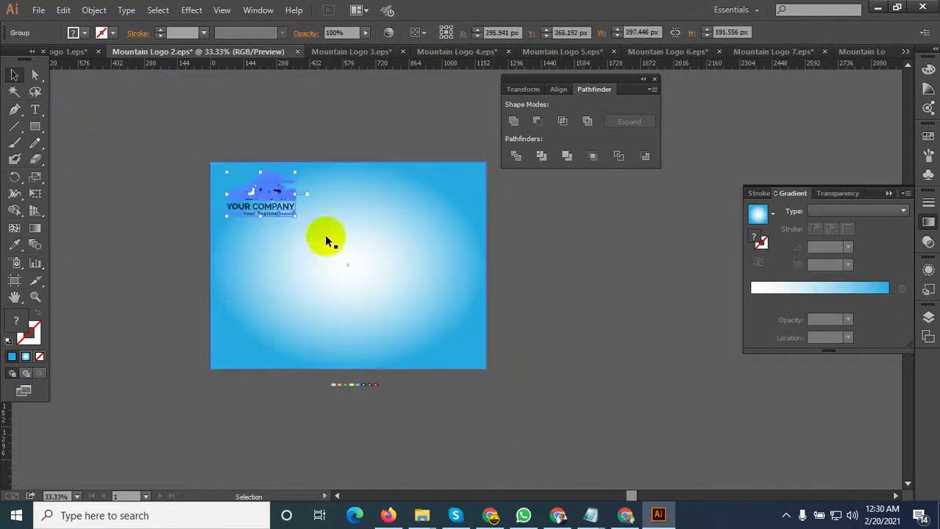
# Paste the Mountain Logo 9 logo, shrink it, and place it beside the first logo.
pyautogui.hotkey('ctrl', 'v')
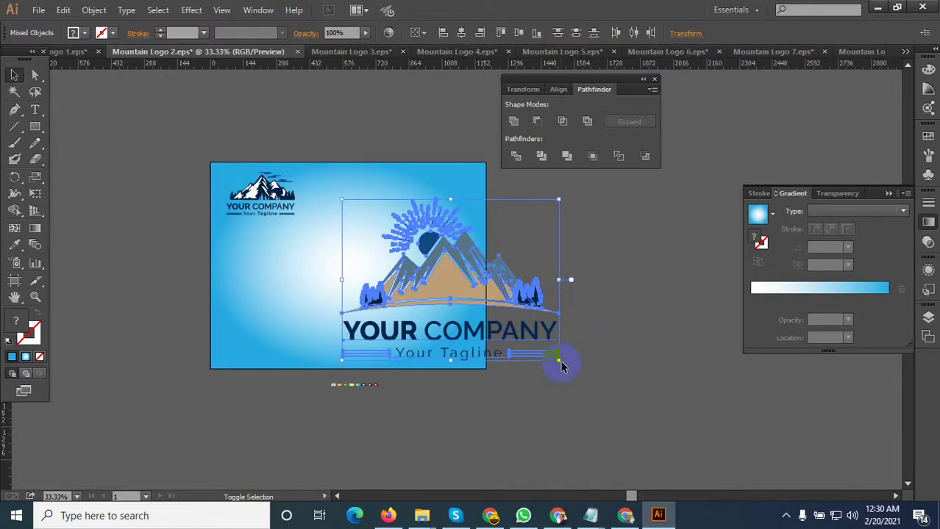
pyautogui.moveTo(560, 361); pyautogui.dragTo(406, 312)
pyautogui.moveTo(377, 226); pyautogui.dragTo(335, 195)
pyautogui.click(623, 189)
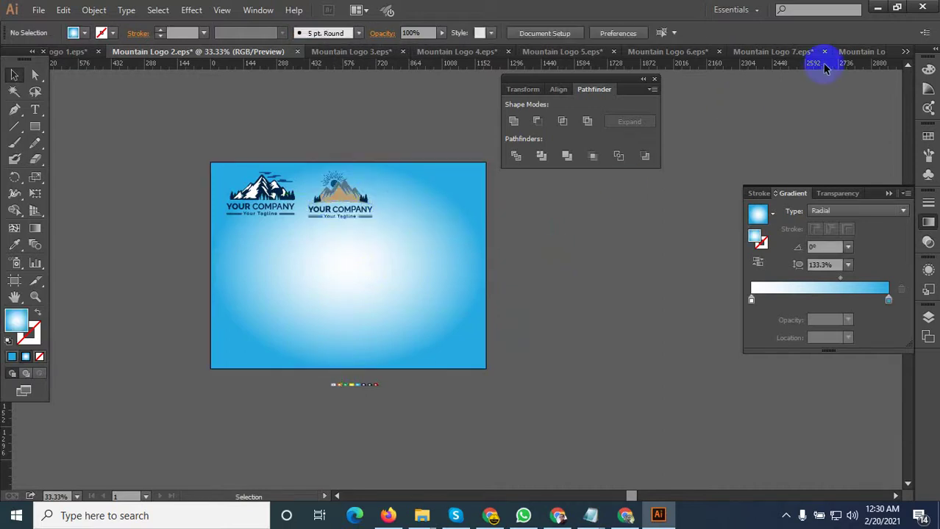
# Cut the logo from Mountain Logo 7 and close that document without saving.
pyautogui.click(780, 51)
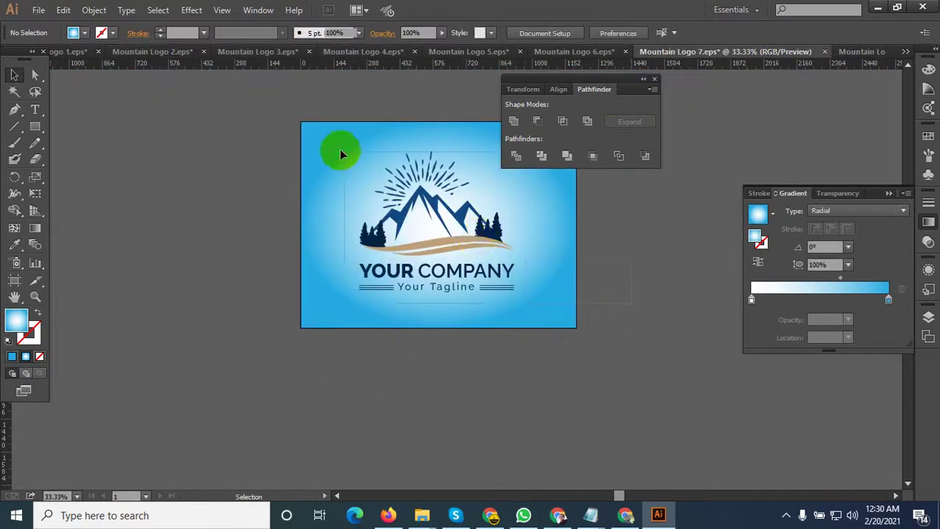
pyautogui.click(340, 153)
pyautogui.press('Delete')
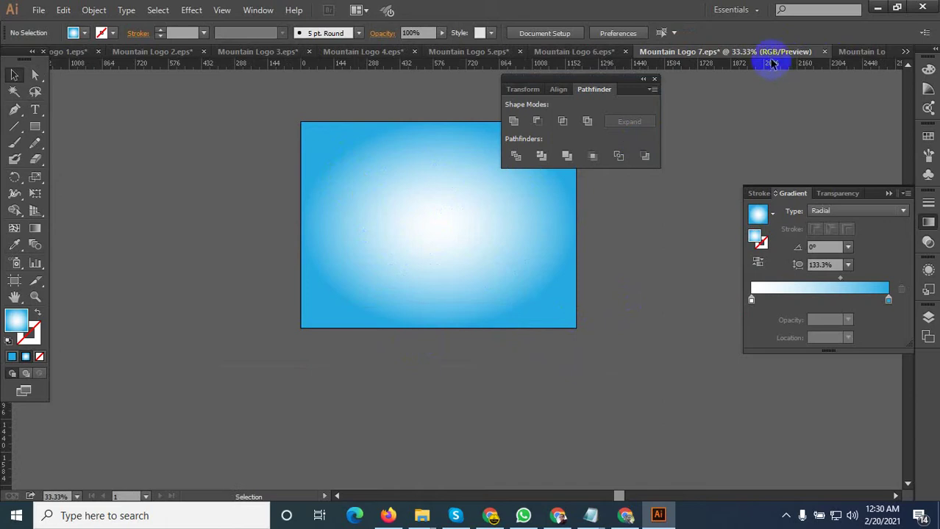
pyautogui.click(828, 53)
pyautogui.click(524, 275)
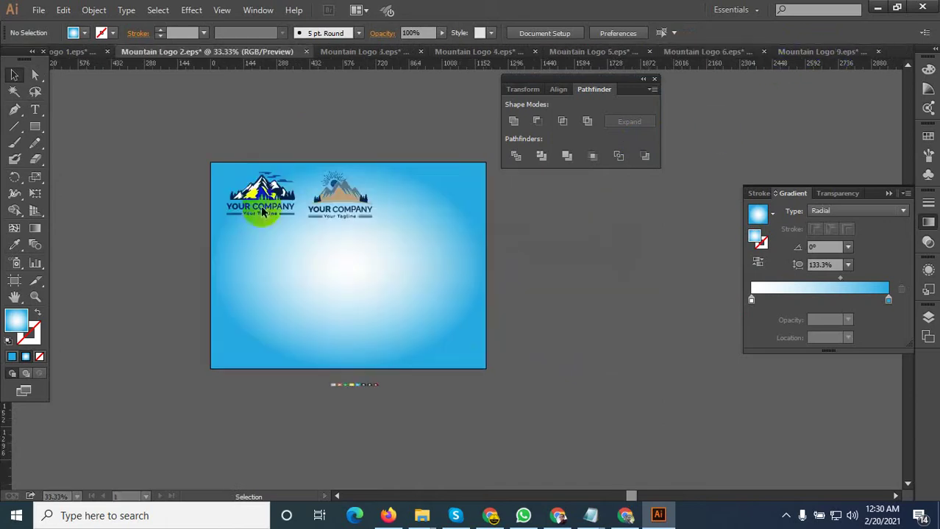
# Paste the logo into Mountain Logo 2 and shrink it as the third top-row logo.
pyautogui.hotkey('ctrl', 'v')
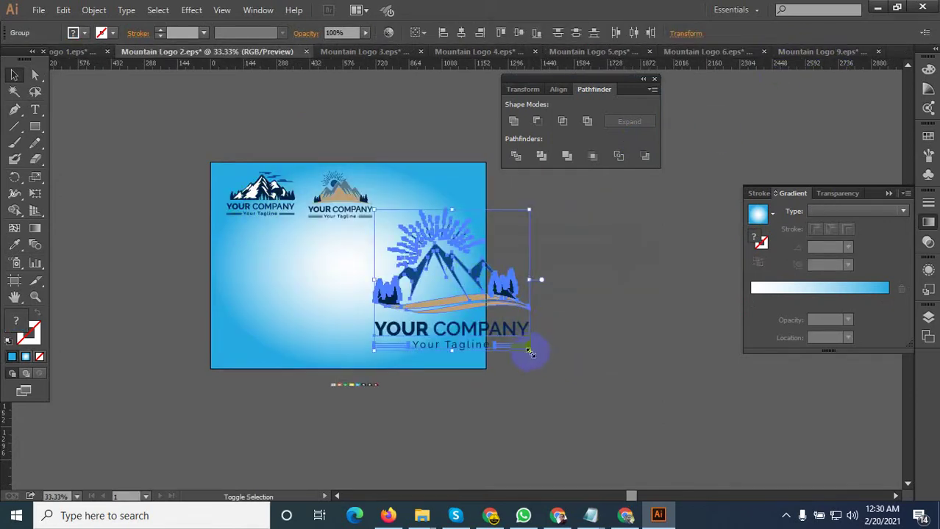
pyautogui.moveTo(529, 353)
pyautogui.mouseDown()
pyautogui.moveTo(442, 307)
pyautogui.moveTo(437, 203)
pyautogui.moveTo(426, 201)
pyautogui.mouseUp()
pyautogui.click(539, 245)
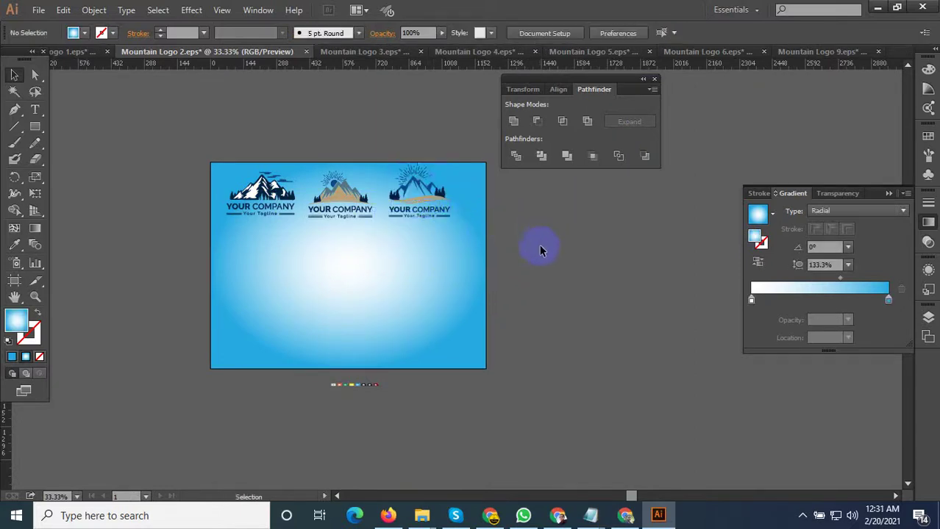
# Cut the logo from Mountain Logo 6 and close it without saving.
pyautogui.click(711, 66)
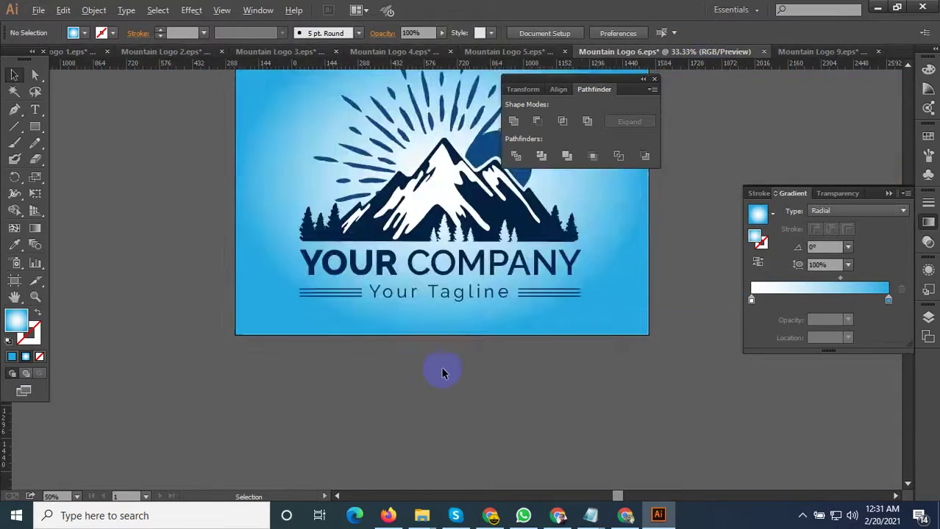
pyautogui.hotkey('ctrl', '-')
pyautogui.click(342, 193)
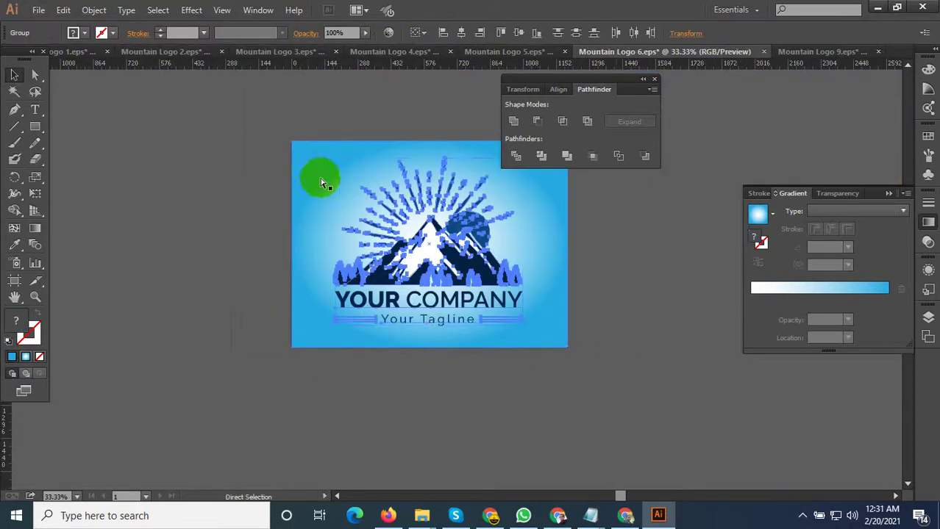
pyautogui.press('Delete')
pyautogui.click(761, 52)
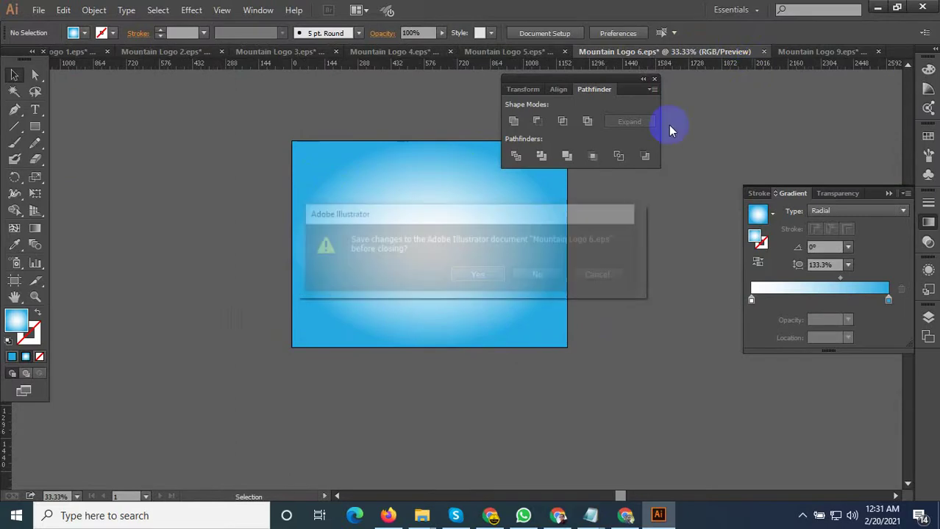
pyautogui.click(540, 275)
# Paste it into Mountain Logo 2, shrunk and placed below the first logo.
pyautogui.hotkey('ctrl', 'v')
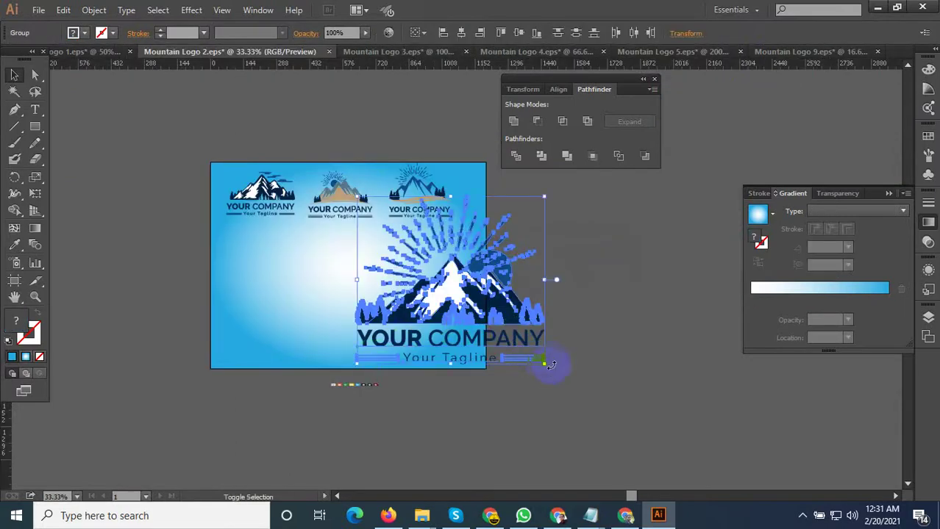
pyautogui.moveTo(546, 367); pyautogui.dragTo(417, 334)
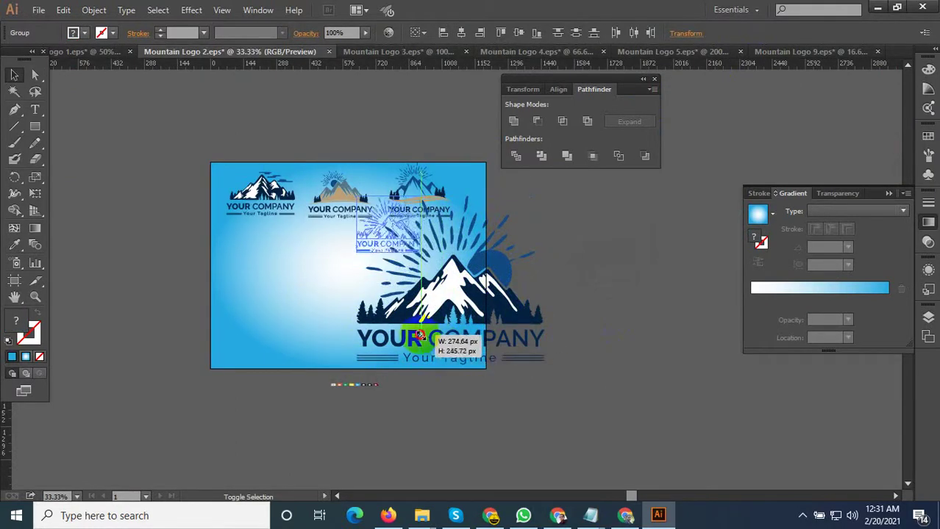
pyautogui.moveTo(397, 236); pyautogui.dragTo(260, 259)
pyautogui.click(594, 296)
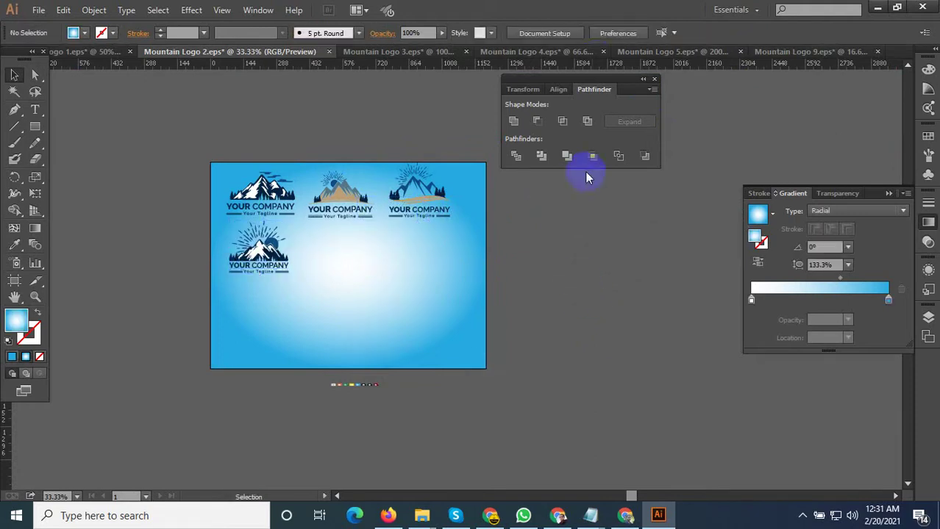
# Cut the logo from Mountain Logo 4 and close it without saving.
pyautogui.click(579, 52)
pyautogui.hotkey('ctrl', '-')
pyautogui.hotkey('ctrl', '-')
pyautogui.hotkey('ctrl', '-')
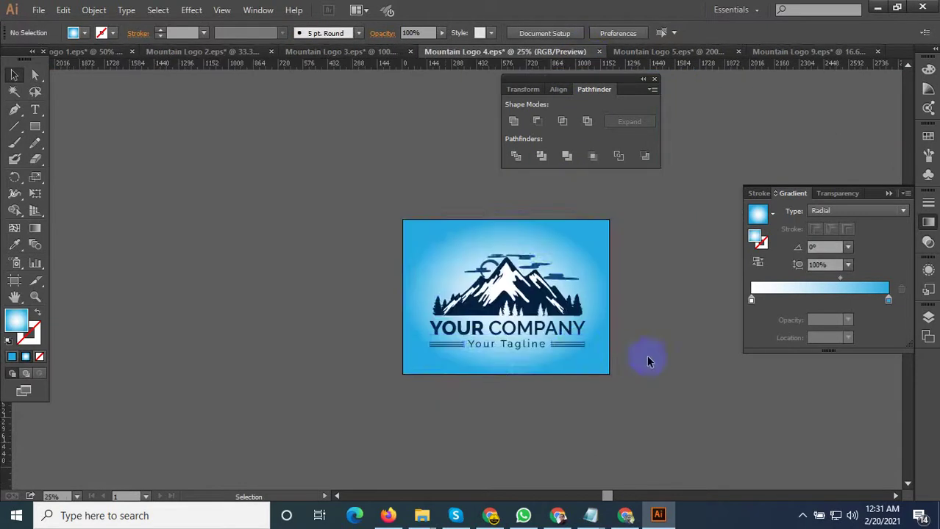
pyautogui.moveTo(646, 355); pyautogui.dragTo(372, 225)
pyautogui.click(563, 166)
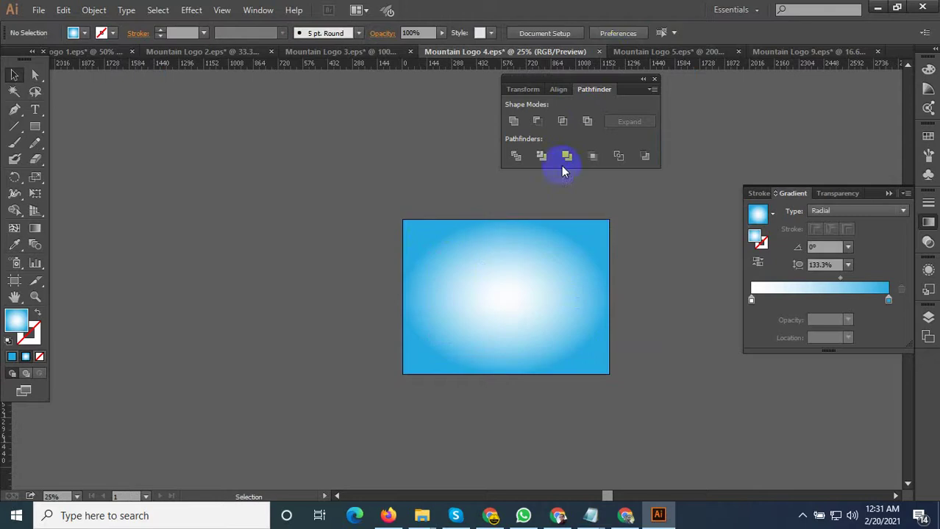
pyautogui.click(598, 51)
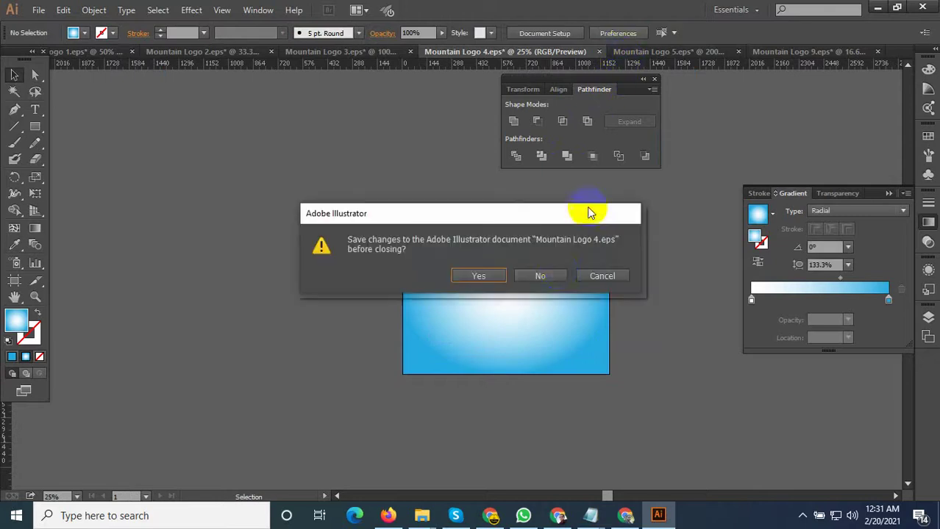
pyautogui.click(542, 278)
# Paste the Mountain Logo 4 logo, shrunk, into the middle of row two.
pyautogui.hotkey('ctrl', 'v')
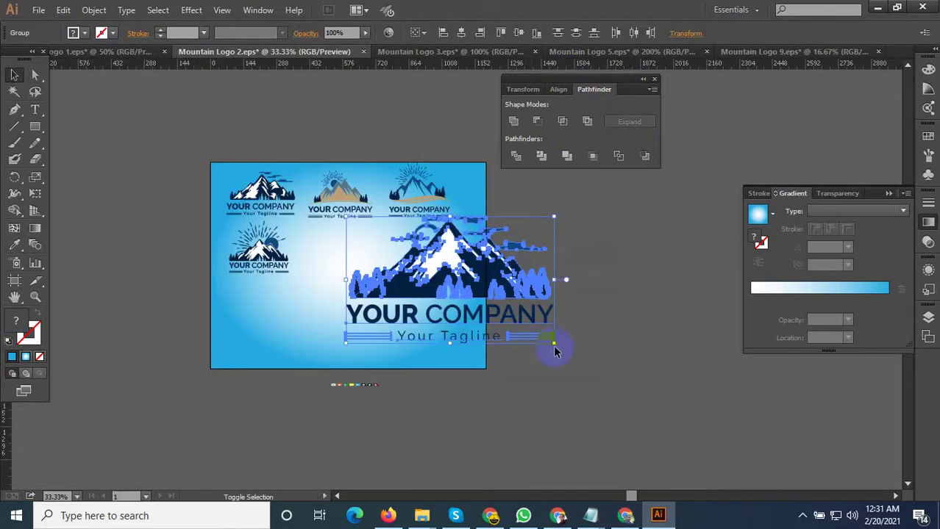
pyautogui.moveTo(555, 345); pyautogui.dragTo(380, 242)
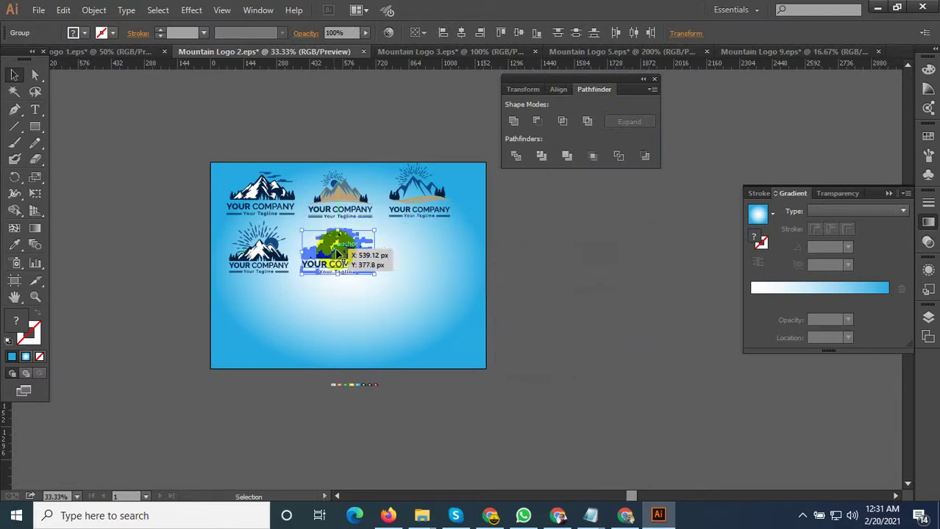
pyautogui.moveTo(381, 242); pyautogui.dragTo(337, 252)
pyautogui.click(554, 284)
# Bring up the Mountain Logo 5 document.
pyautogui.click(593, 53)
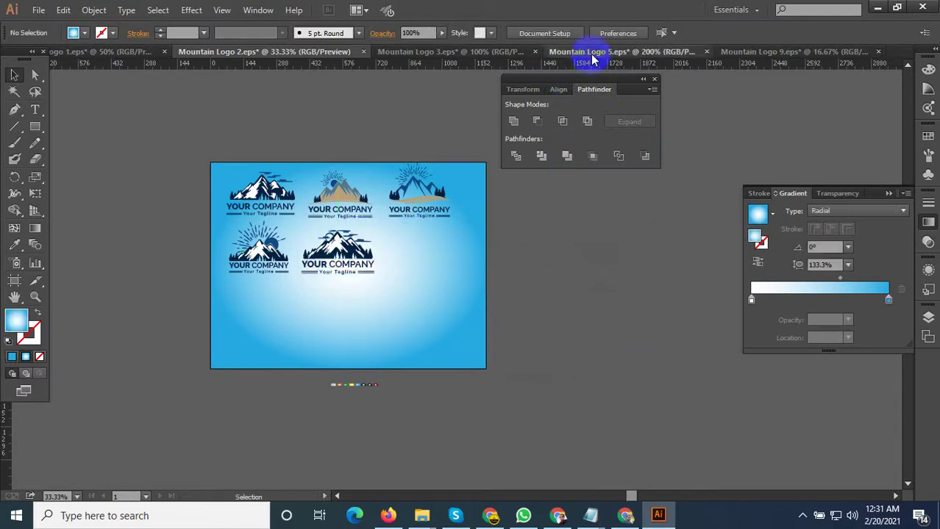
pyautogui.scroll(-2, 534, 309)
pyautogui.scroll(-2, 469, 355)
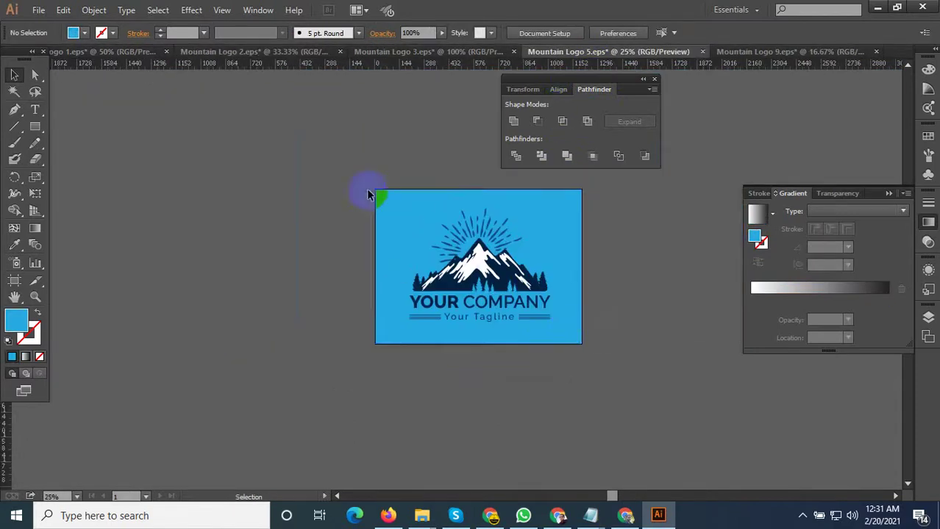
# Cut the sunburst logo from Mountain Logo 5 and shrink it in Mountain Logo 2.
pyautogui.moveTo(366, 189); pyautogui.dragTo(399, 204)
pyautogui.press('Delete')
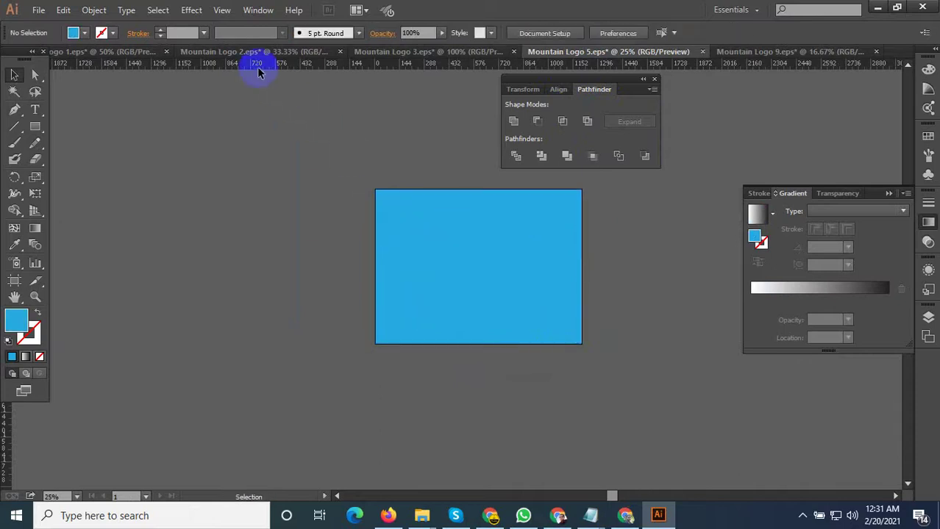
pyautogui.click(205, 56)
pyautogui.moveTo(334, 195); pyautogui.dragTo(504, 330)
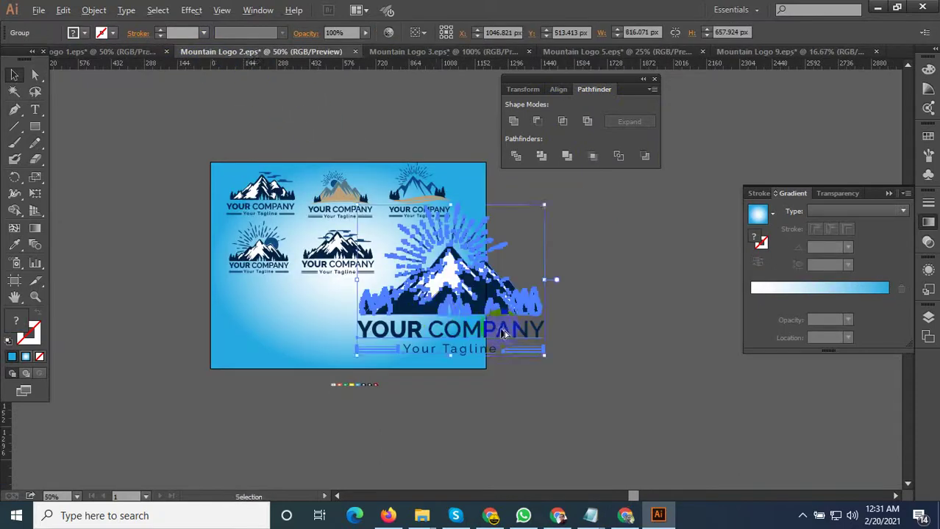
pyautogui.scroll(1, 564, 384)
pyautogui.moveTo(566, 368); pyautogui.dragTo(407, 298)
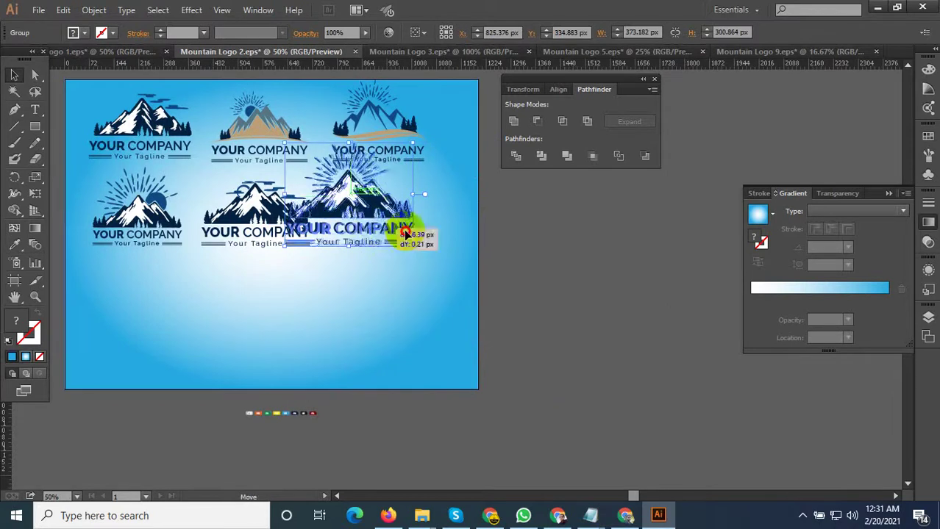
pyautogui.moveTo(388, 244)
pyautogui.mouseDown()
pyautogui.moveTo(440, 241)
pyautogui.moveTo(408, 230)
pyautogui.moveTo(378, 254)
pyautogui.mouseUp()
# Place the sunburst logo at the right end of the middle row.
pyautogui.scroll(2, 375, 228)
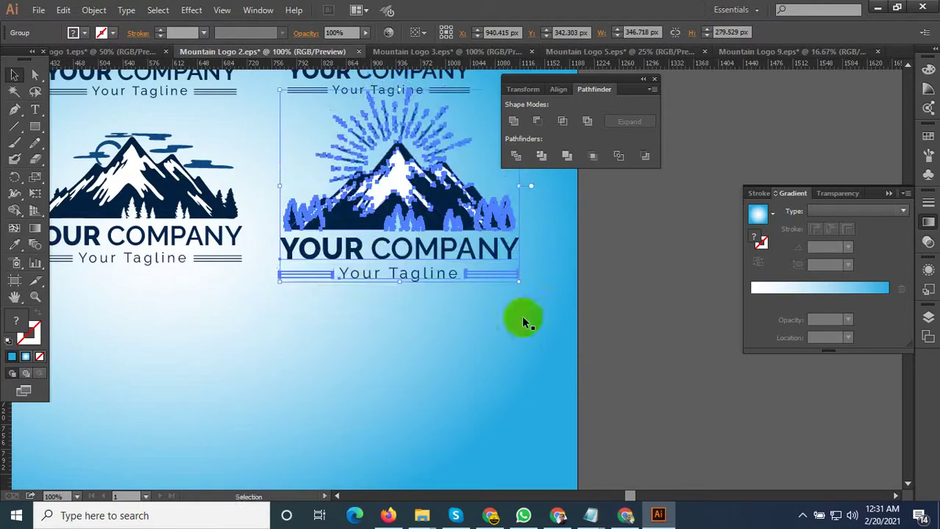
pyautogui.scroll(-1, 492, 323)
pyautogui.moveTo(459, 292); pyautogui.dragTo(453, 281)
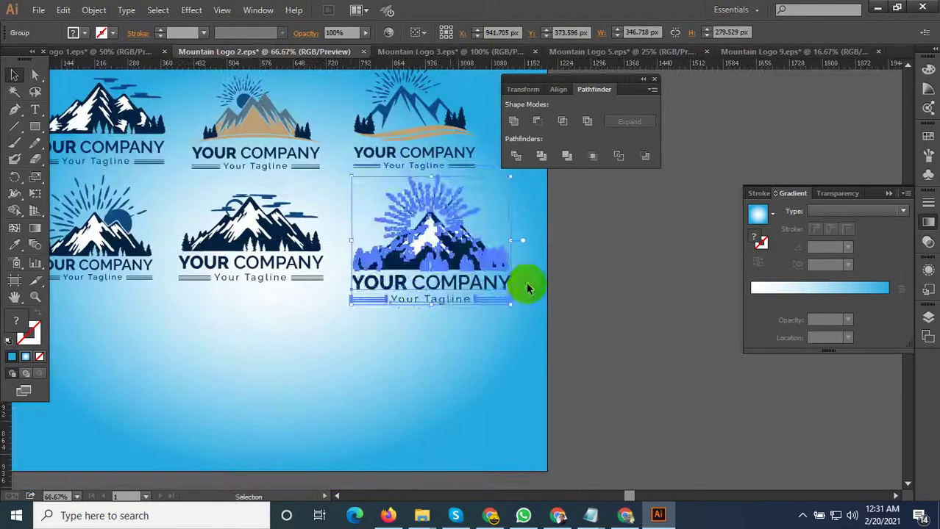
pyautogui.scroll(-1, 622, 300)
pyautogui.click(147, 262)
# Lower the two middle-left logos slightly, then switch to Mountain Logo 3.
pyautogui.moveTo(201, 265); pyautogui.dragTo(370, 324)
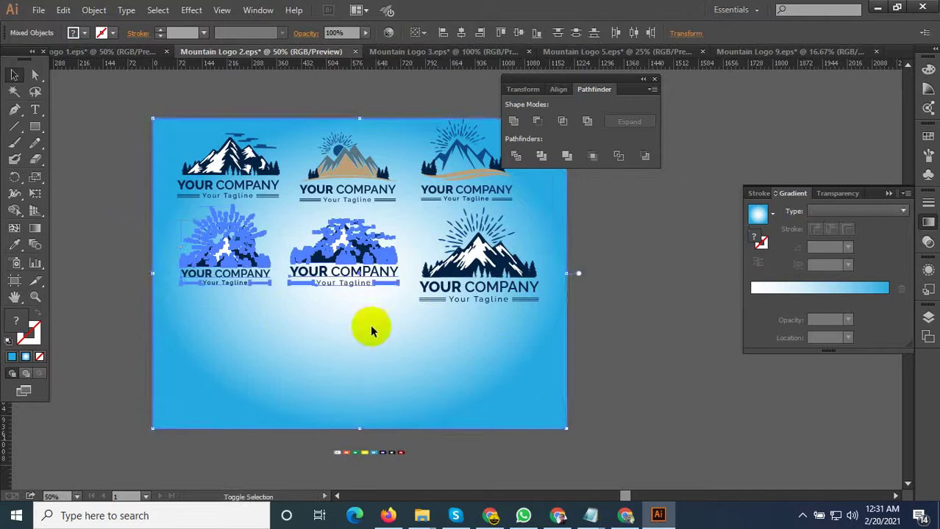
pyautogui.moveTo(352, 273); pyautogui.dragTo(350, 292)
pyautogui.click(612, 326)
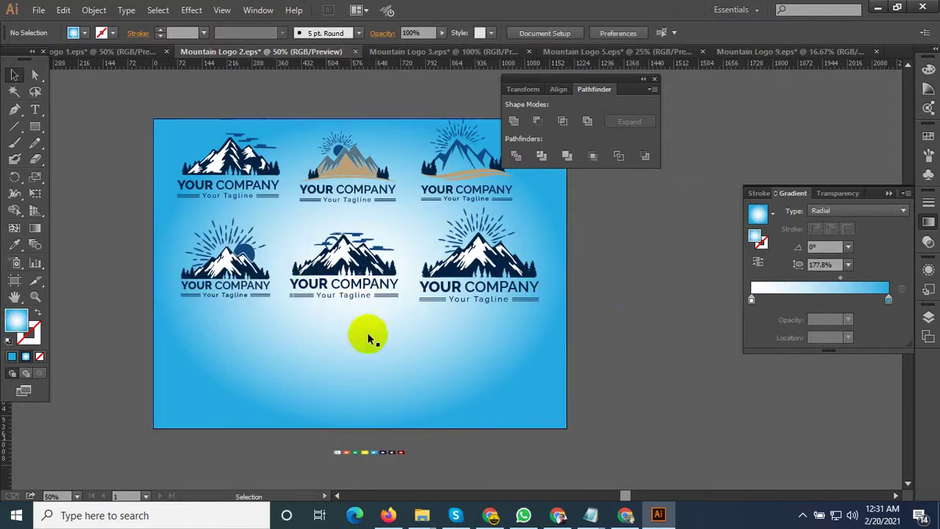
pyautogui.click(513, 62)
# Cut just the logo, without the background, out of Mountain Logo 3.
pyautogui.scroll(-4, 471, 295)
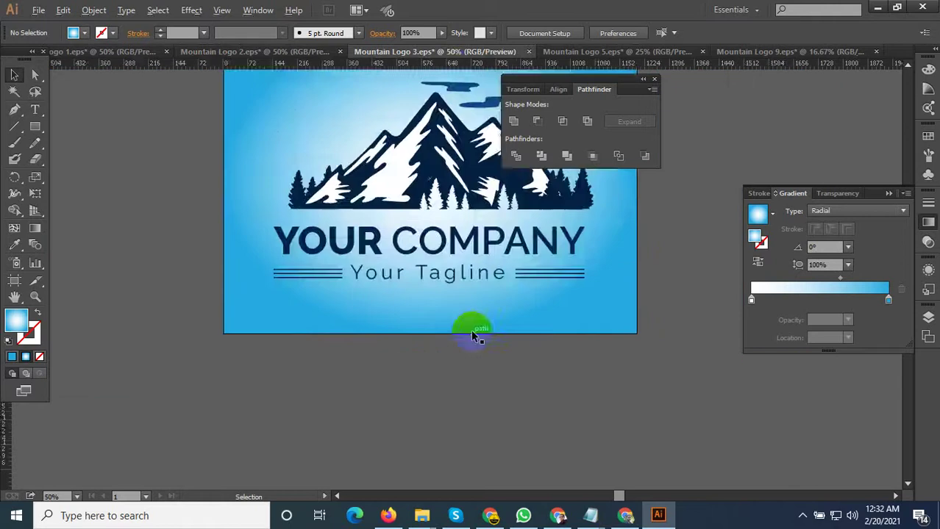
pyautogui.moveTo(625, 315); pyautogui.dragTo(336, 171)
pyautogui.keyDown('shift'); pyautogui.click(376, 201); pyautogui.keyUp('shift')
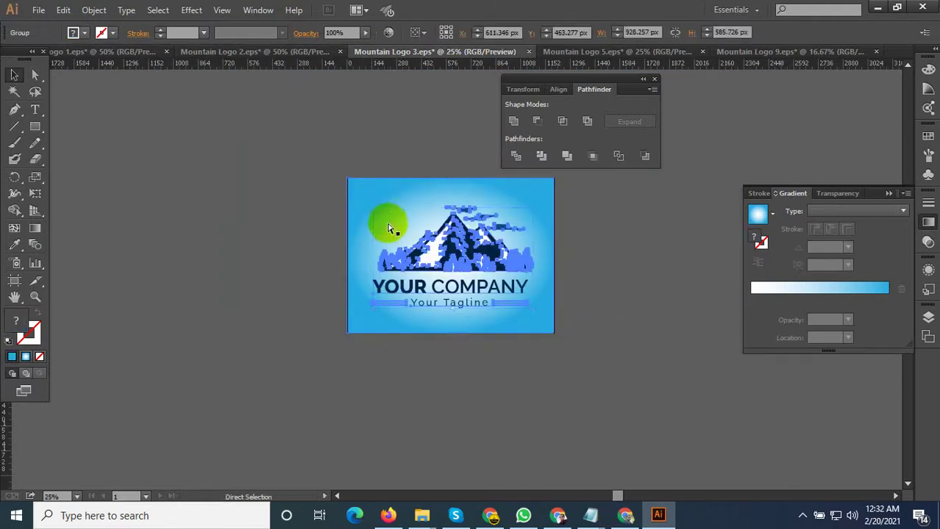
pyautogui.hotkey('ctrl', 'x')
# Paste it into Mountain Logo 2, shrunk to grid size at the bottom-left.
pyautogui.click(258, 52)
pyautogui.hotkey('ctrl', 'v')
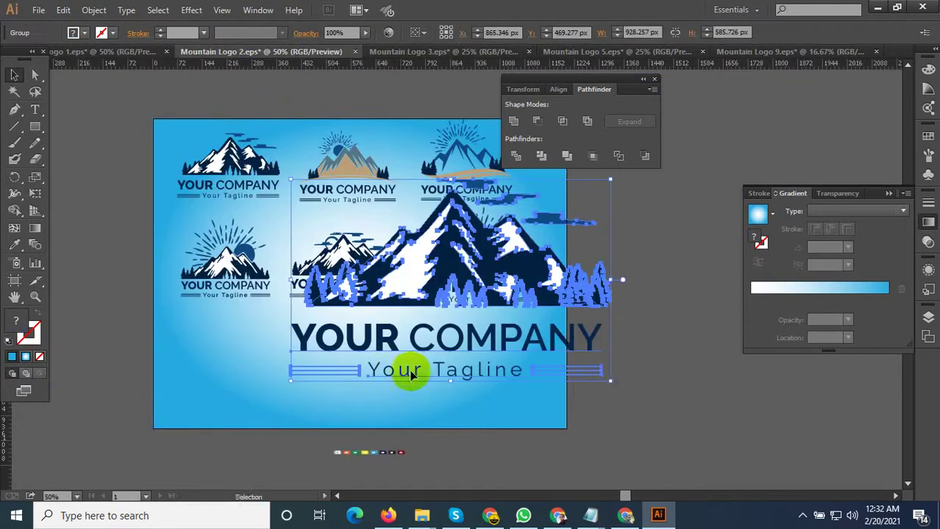
pyautogui.moveTo(611, 382); pyautogui.dragTo(386, 318)
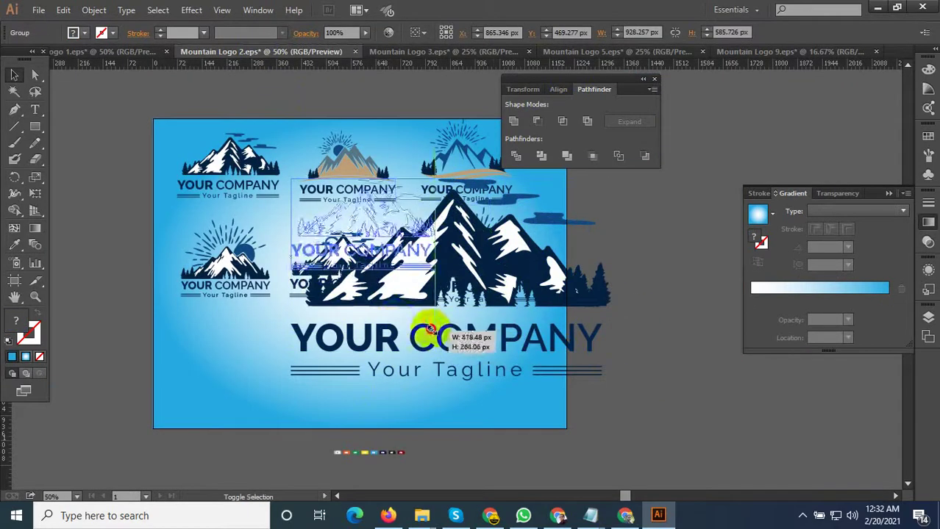
pyautogui.moveTo(358, 205); pyautogui.dragTo(228, 367)
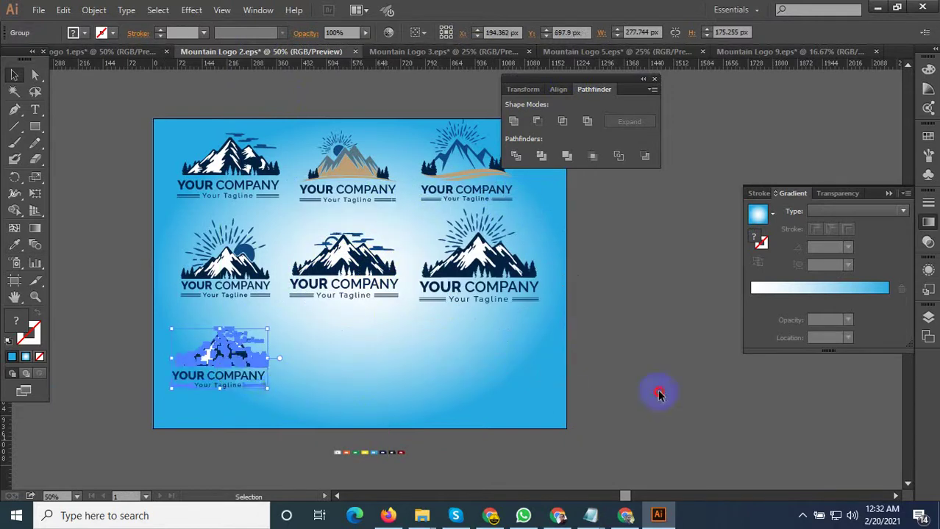
pyautogui.click(657, 392)
# Close the emptied Mountain Logo 3 document.
pyautogui.click(434, 52)
pyautogui.hotkey('ctrl', '-')
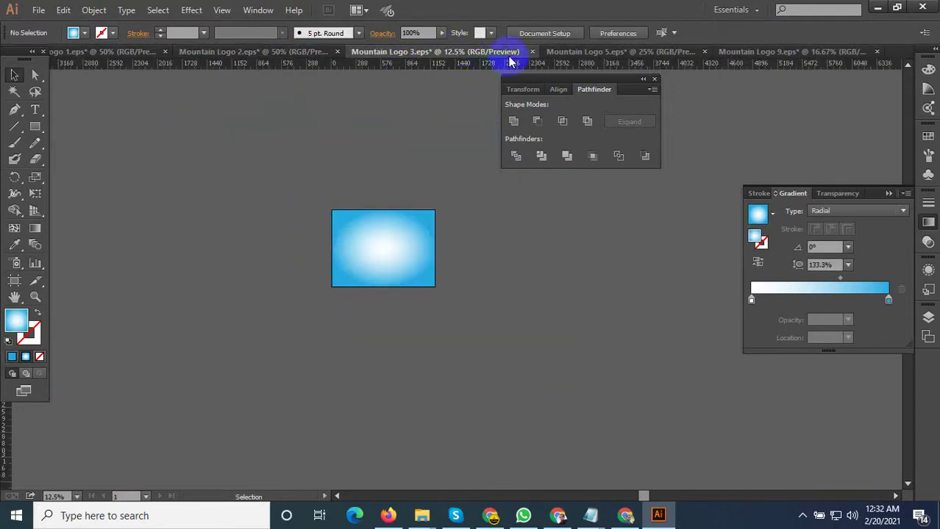
pyautogui.click(533, 57)
pyautogui.click(531, 273)
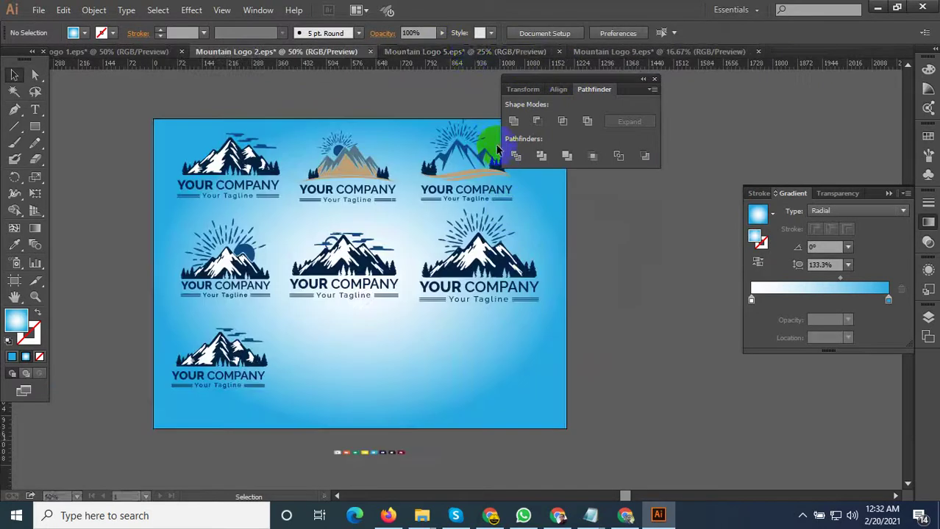
# Close the emptied Mountain Logo 5 and Mountain Logo 9 documents, discarding changes.
pyautogui.click(474, 53)
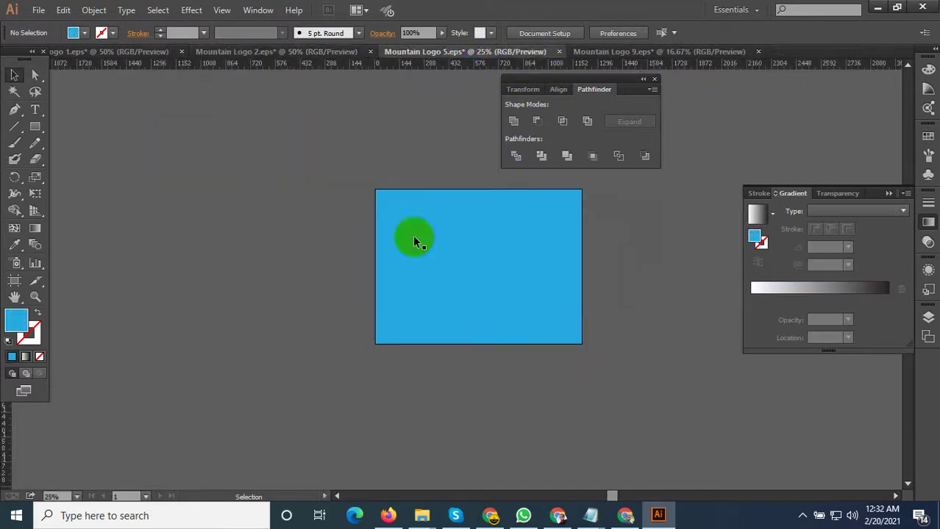
pyautogui.click(558, 53)
pyautogui.click(539, 278)
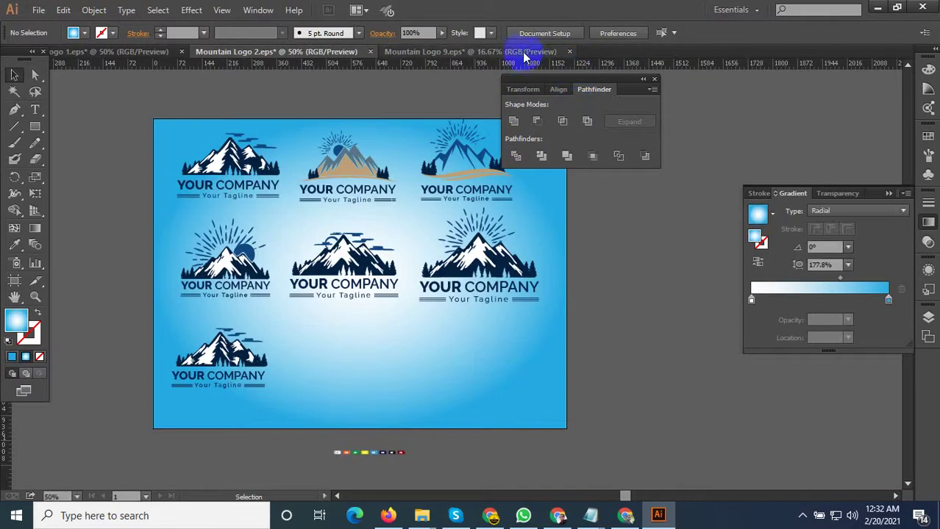
pyautogui.click(514, 53)
pyautogui.click(570, 52)
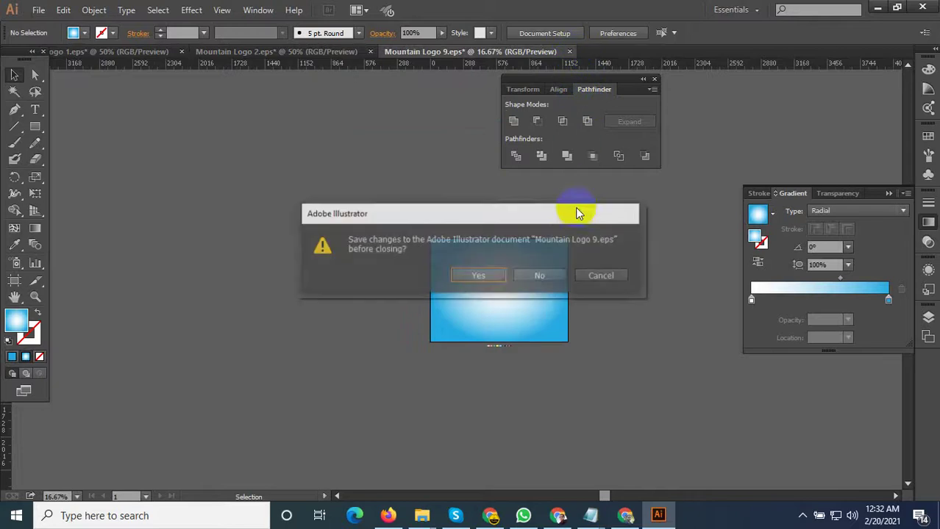
pyautogui.click(542, 274)
# Cut the mountain-and-sun logo, without the red background, from Mountain Logo 1.
pyautogui.click(135, 53)
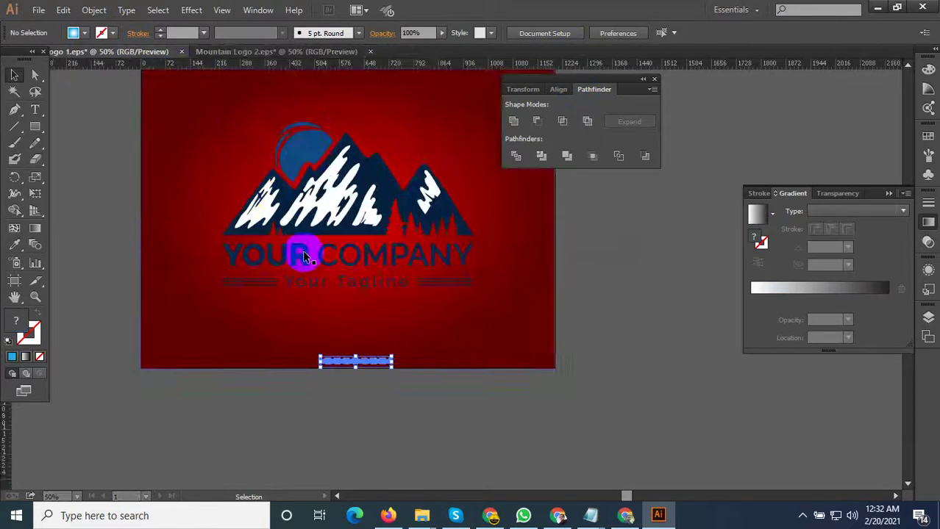
pyautogui.moveTo(503, 300); pyautogui.dragTo(227, 170)
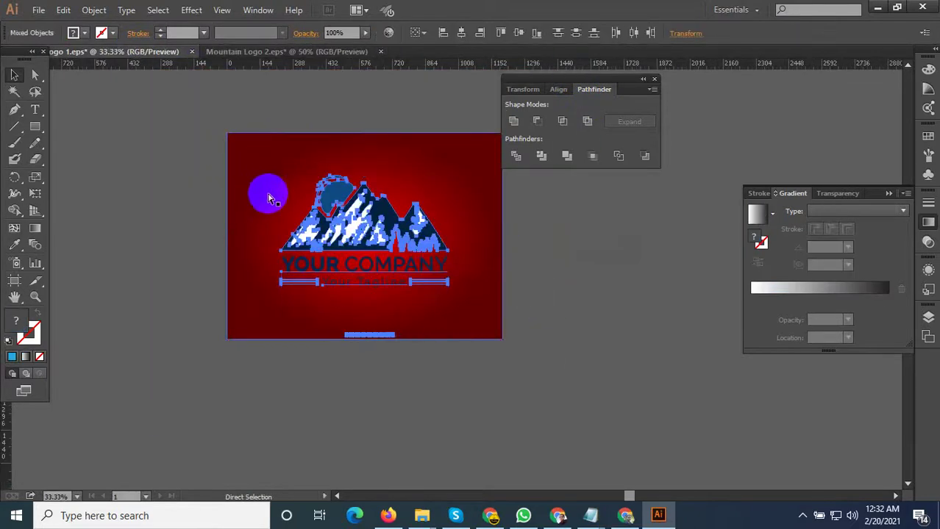
pyautogui.keyDown('shift'); pyautogui.click(331, 342); pyautogui.keyUp('shift')
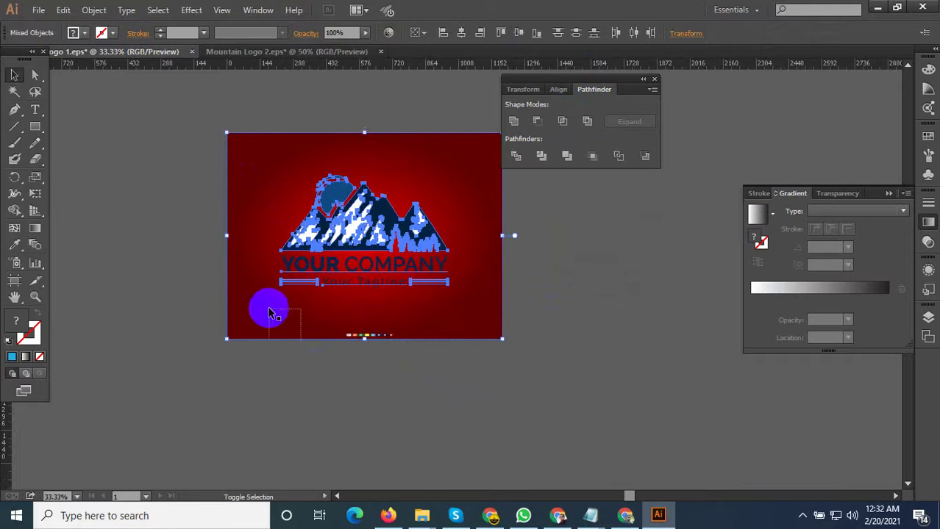
pyautogui.moveTo(269, 314); pyautogui.dragTo(356, 336)
pyautogui.hotkey('ctrl', 'x')
# Paste it into Mountain Logo 2, shrunk into the middle of the bottom row.
pyautogui.click(287, 51)
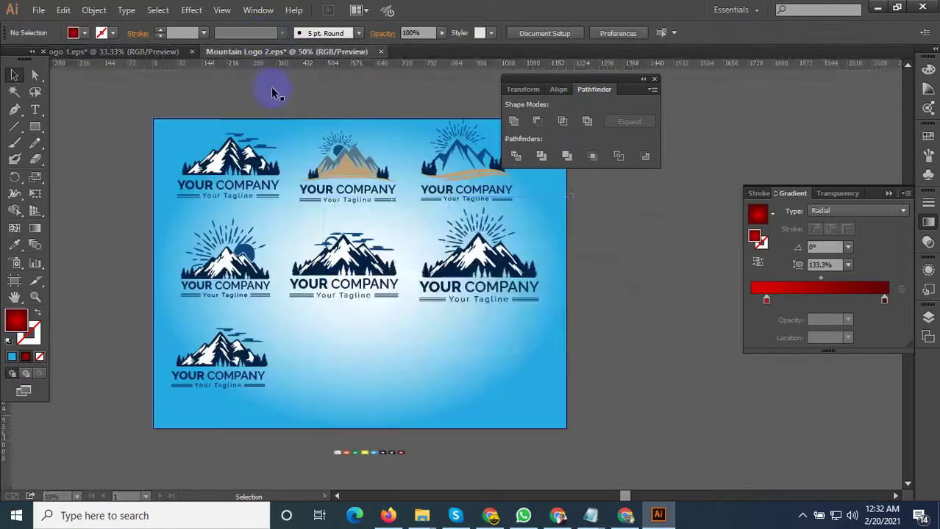
pyautogui.hotkey('ctrl', 'v')
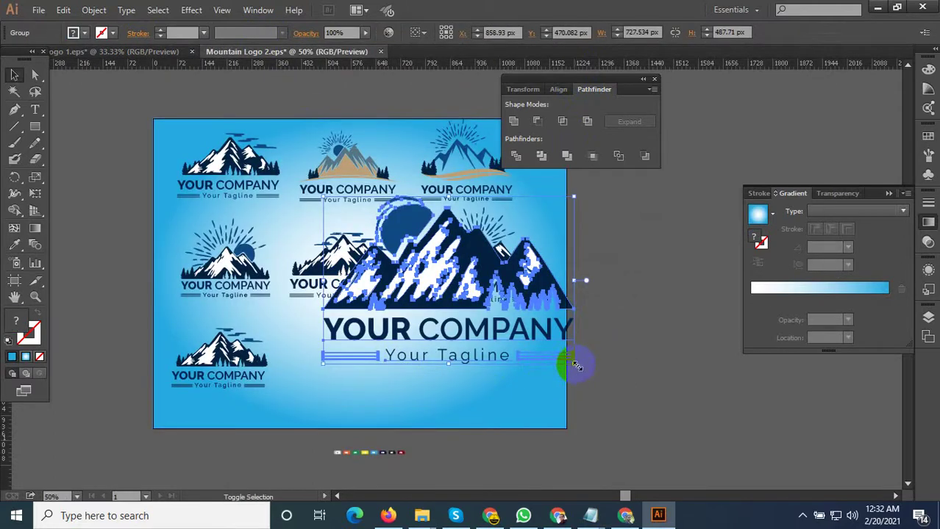
pyautogui.moveTo(576, 367)
pyautogui.mouseDown()
pyautogui.moveTo(387, 248)
pyautogui.moveTo(362, 379)
pyautogui.mouseUp()
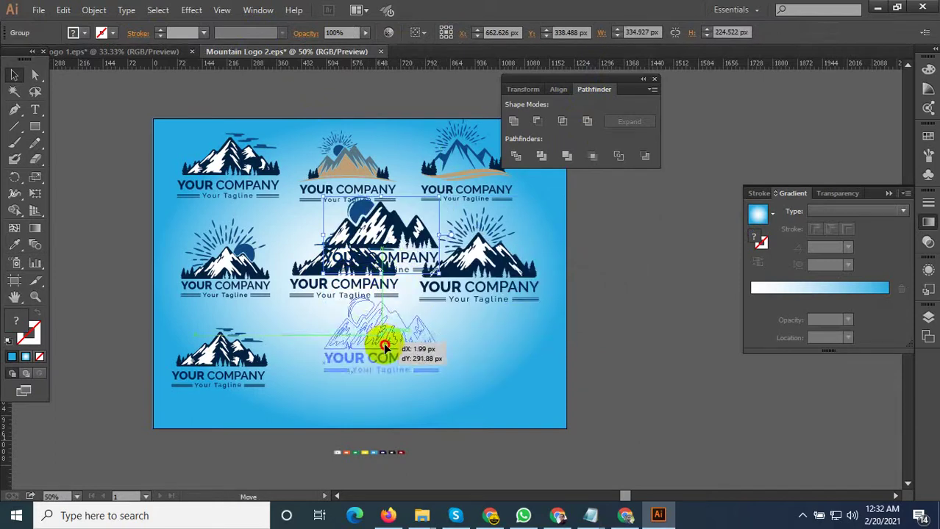
pyautogui.scroll(-2, 644, 301)
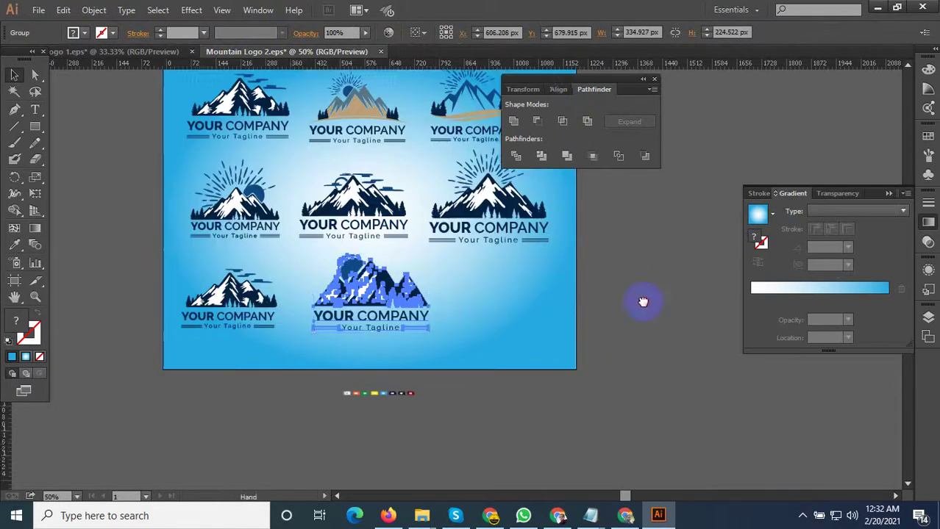
pyautogui.scroll(-1, 315, 293)
pyautogui.scroll(1, 227, 295)
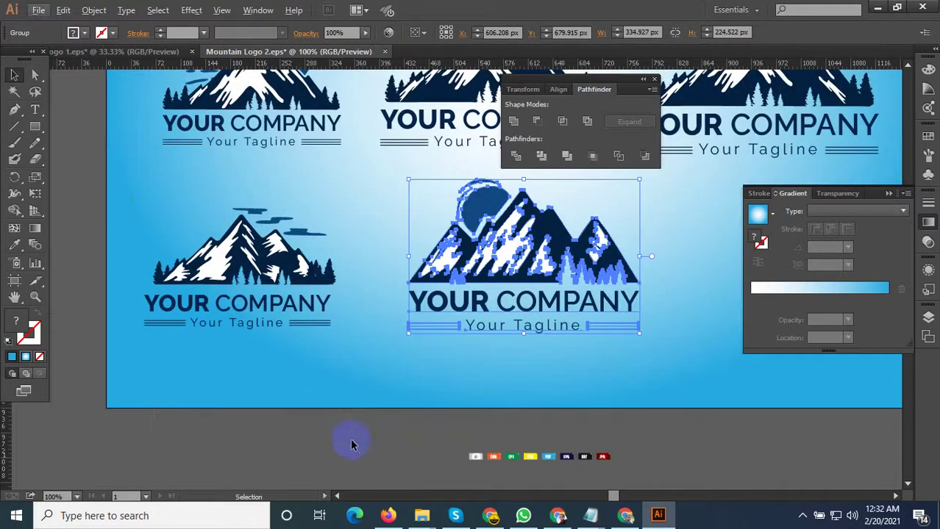
# Enlarge the bottom-left logo slightly and move both bottom-row logos lower.
pyautogui.click(168, 212)
pyautogui.moveTo(332, 332)
pyautogui.mouseDown()
pyautogui.moveTo(359, 343)
pyautogui.moveTo(345, 304)
pyautogui.mouseUp()
pyautogui.scroll(-1, 180, 245)
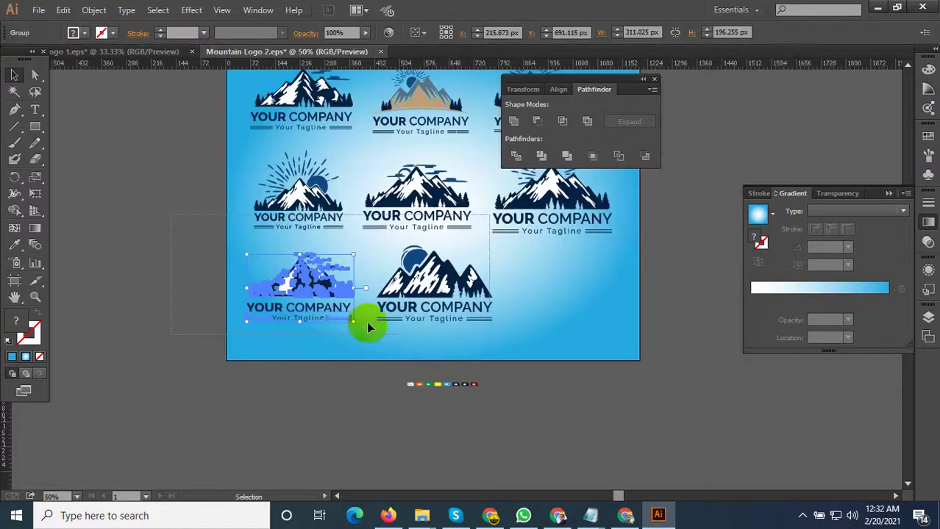
pyautogui.moveTo(163, 252); pyautogui.dragTo(523, 346)
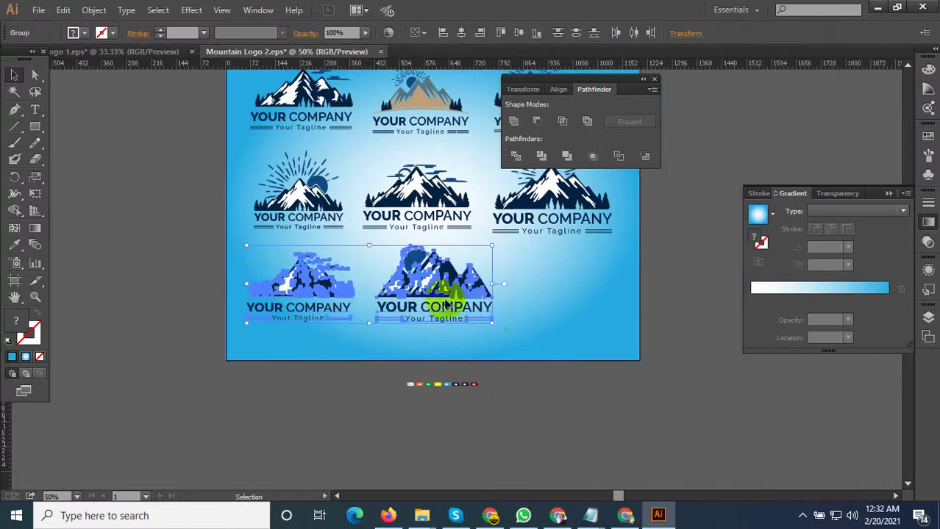
pyautogui.moveTo(449, 298)
pyautogui.mouseDown()
pyautogui.moveTo(450, 312)
pyautogui.moveTo(403, 344)
pyautogui.mouseUp()
pyautogui.click(346, 420)
# Resize and reposition the two middle-left logos to even out the grid.
pyautogui.scroll(-1, 346, 420)
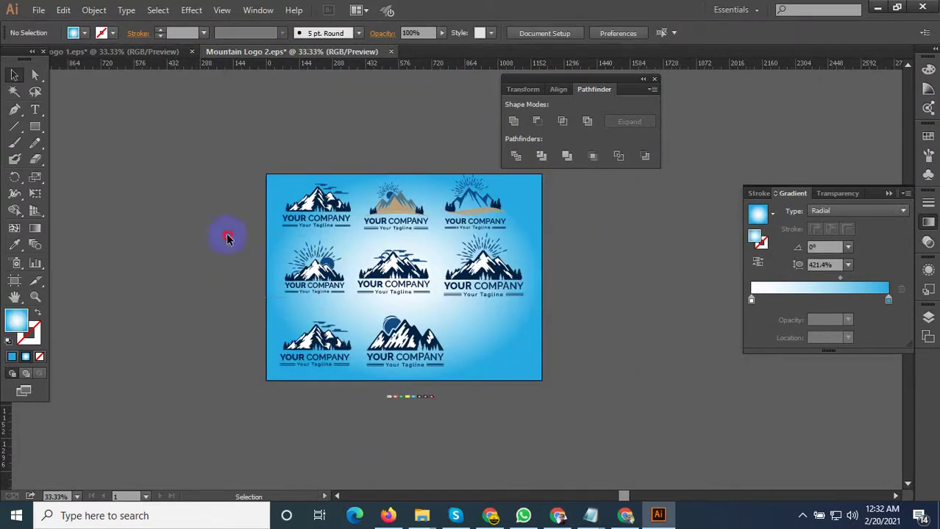
pyautogui.moveTo(226, 233)
pyautogui.mouseDown()
pyautogui.moveTo(524, 298)
pyautogui.moveTo(504, 298)
pyautogui.mouseUp()
pyautogui.click(665, 307)
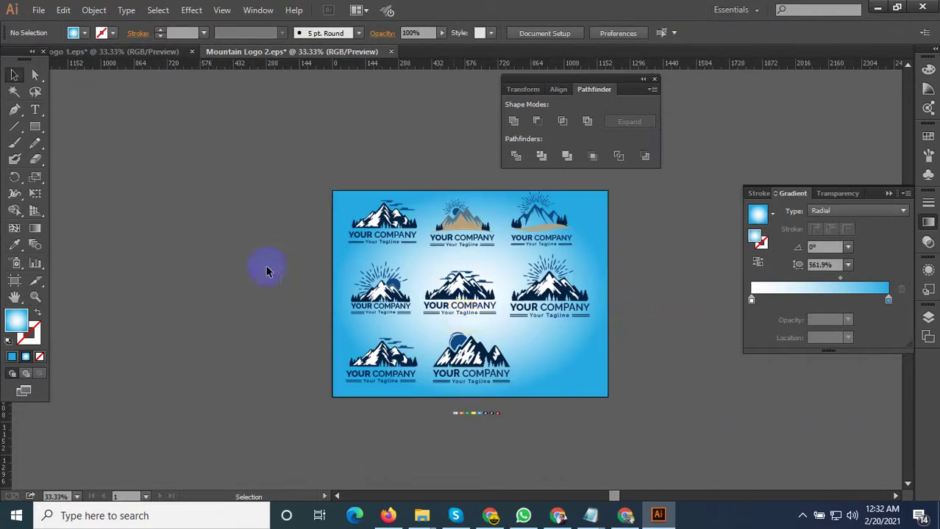
pyautogui.moveTo(266, 263); pyautogui.dragTo(475, 323)
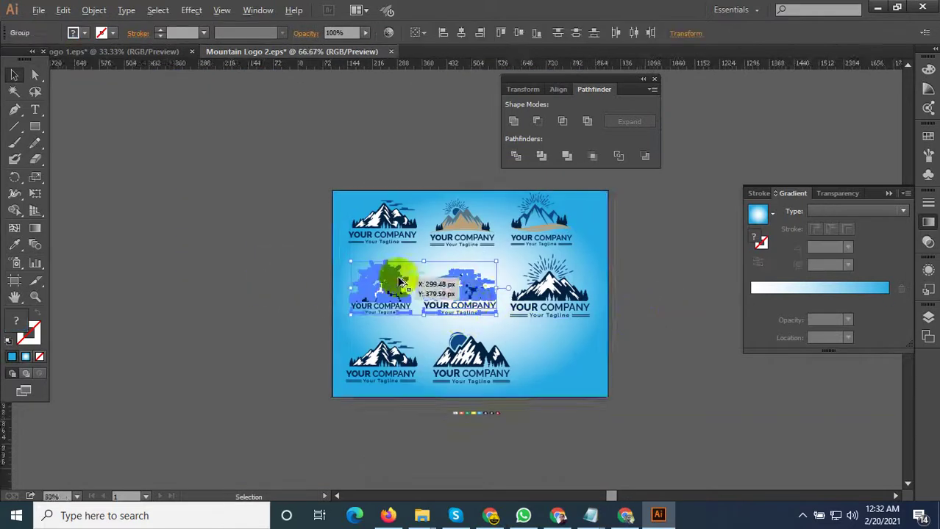
pyautogui.scroll(2, 389, 273)
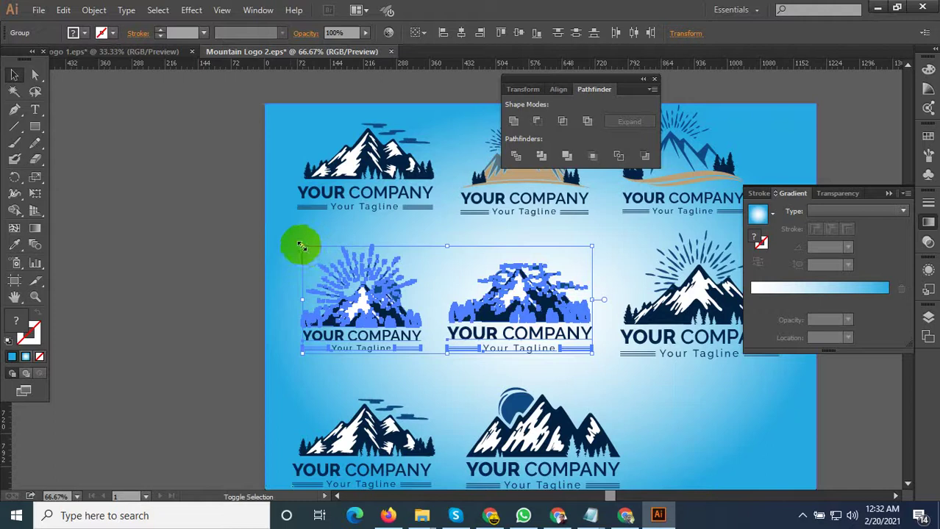
pyautogui.moveTo(301, 246); pyautogui.dragTo(295, 243)
pyautogui.moveTo(502, 311); pyautogui.dragTo(514, 328)
# Shift the middle-left logo slightly to align it with its row.
pyautogui.hotkey('ctrl', '-')
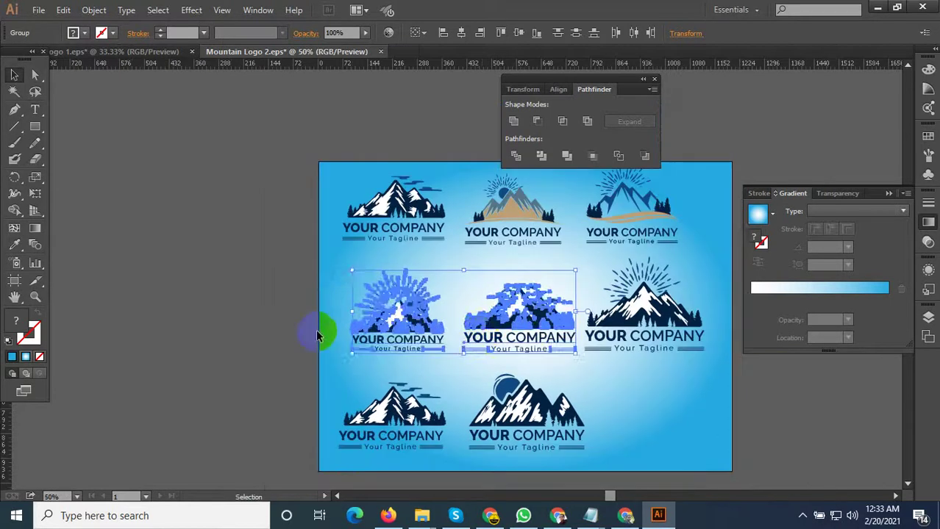
pyautogui.click(299, 285)
pyautogui.moveTo(468, 372); pyautogui.dragTo(434, 360)
pyautogui.click(254, 285)
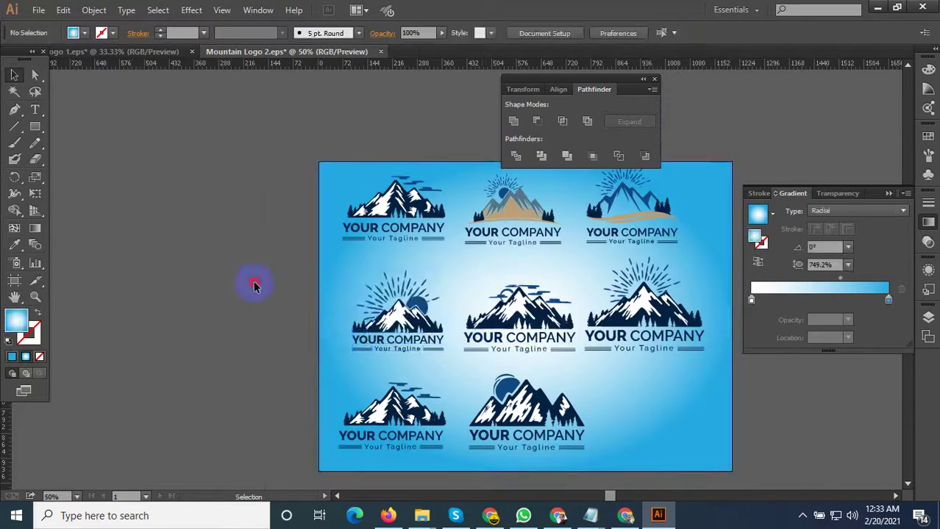
pyautogui.click(368, 312)
pyautogui.hotkey('ctrl', '+')
pyautogui.moveTo(388, 324); pyautogui.dragTo(387, 318)
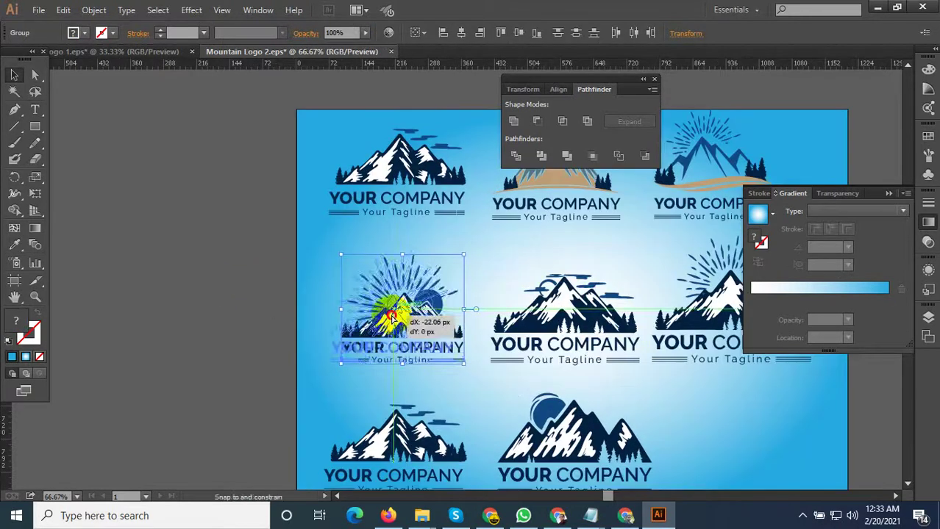
pyautogui.hotkey('ctrl', '-')
pyautogui.click(226, 325)
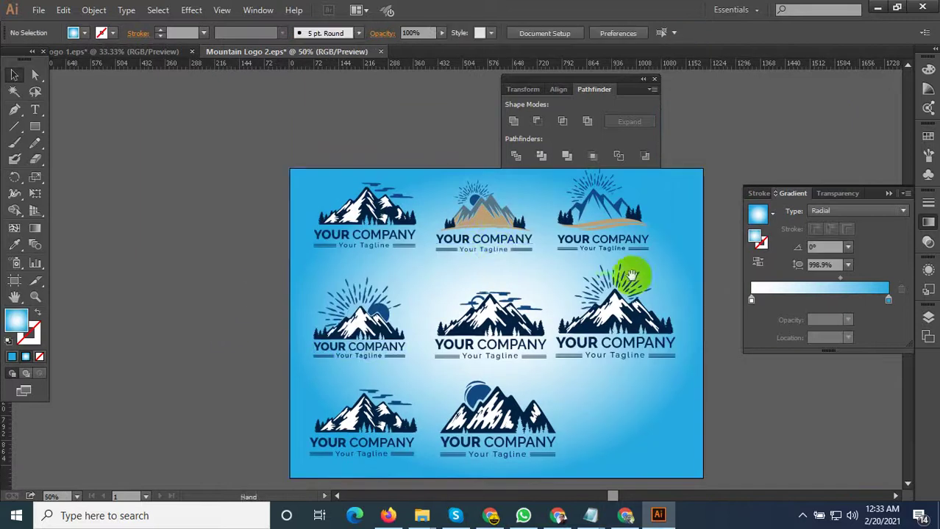
# Lower the top-left logo to line up the top row.
pyautogui.moveTo(625, 269); pyautogui.dragTo(564, 303)
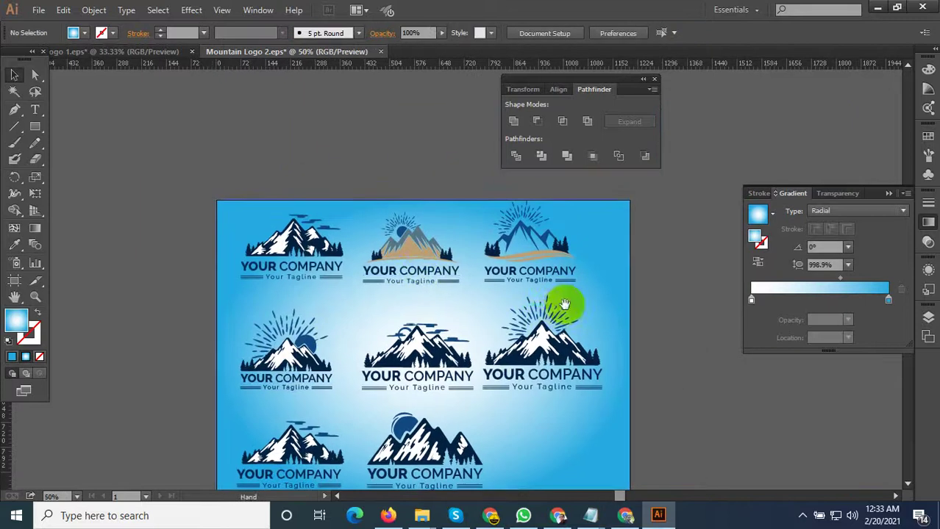
pyautogui.click(309, 271)
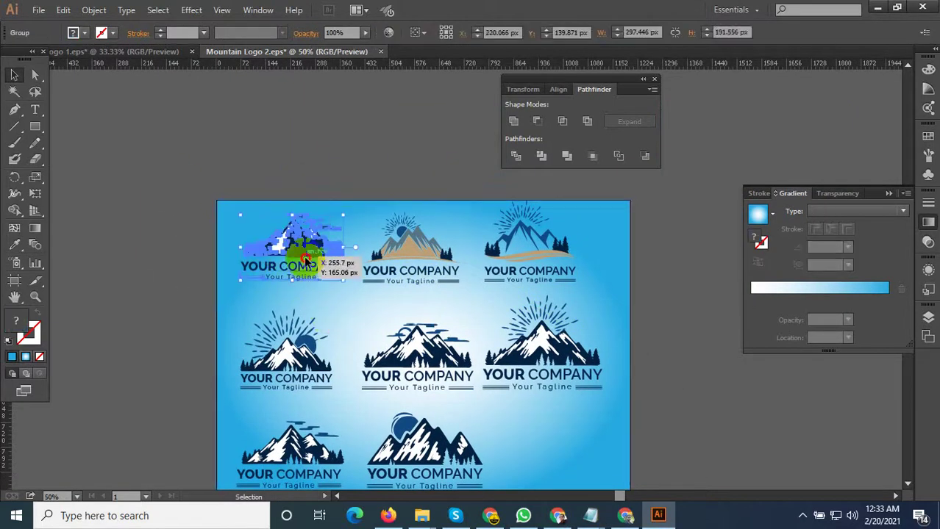
pyautogui.moveTo(308, 261); pyautogui.dragTo(308, 270)
pyautogui.click(382, 146)
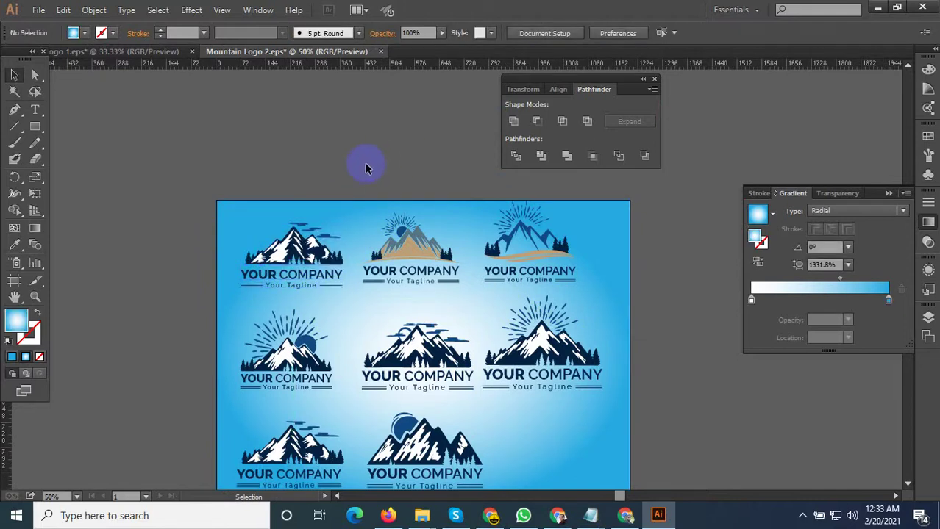
# Nudge the top-middle and top-right logos right so the top row is evenly spaced.
pyautogui.moveTo(501, 268); pyautogui.dragTo(608, 277)
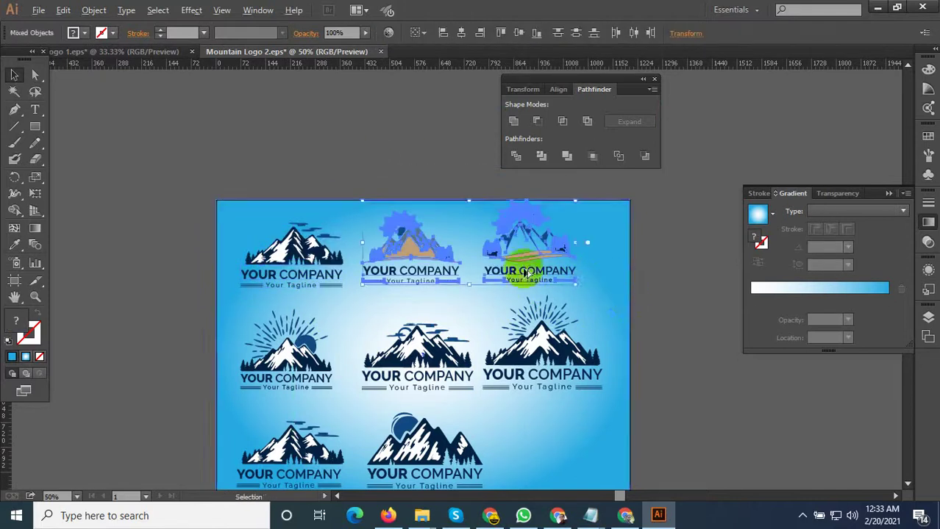
pyautogui.scroll(2, 524, 283)
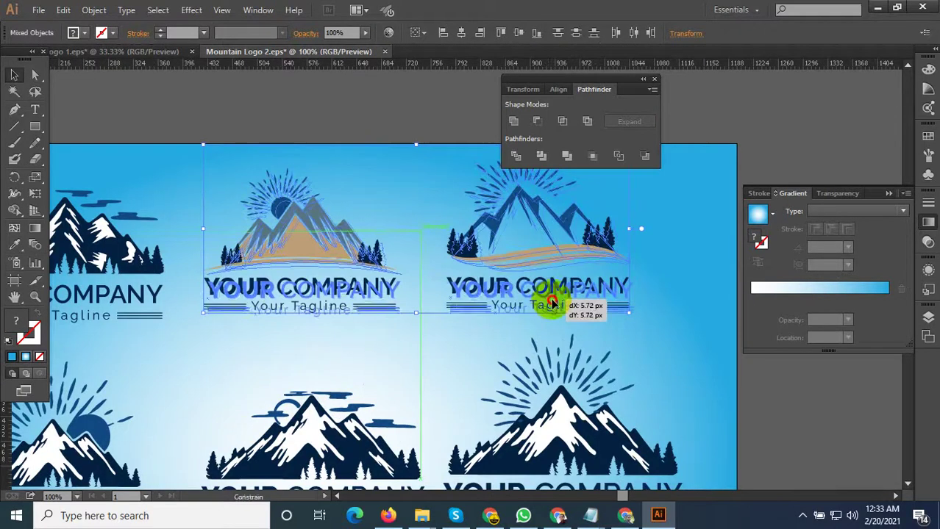
pyautogui.moveTo(548, 298); pyautogui.dragTo(537, 306)
pyautogui.click(447, 321)
pyautogui.scroll(-1, 447, 321)
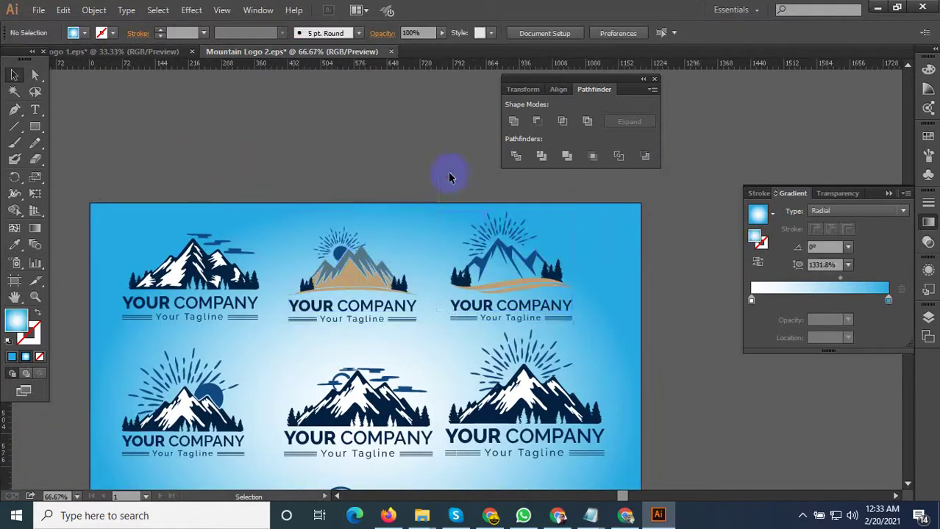
pyautogui.click(564, 303)
pyautogui.moveTo(531, 302); pyautogui.dragTo(550, 304)
pyautogui.click(647, 337)
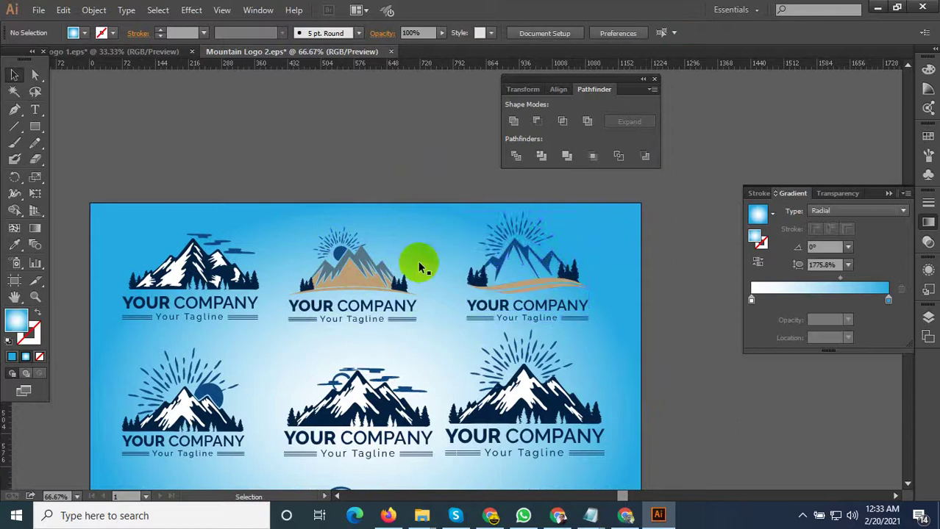
# Scroll around the artboard to review the eight-logo grid.
pyautogui.scroll(-3, 412, 242)
pyautogui.scroll(1, 429, 425)
pyautogui.scroll(2, 368, 369)
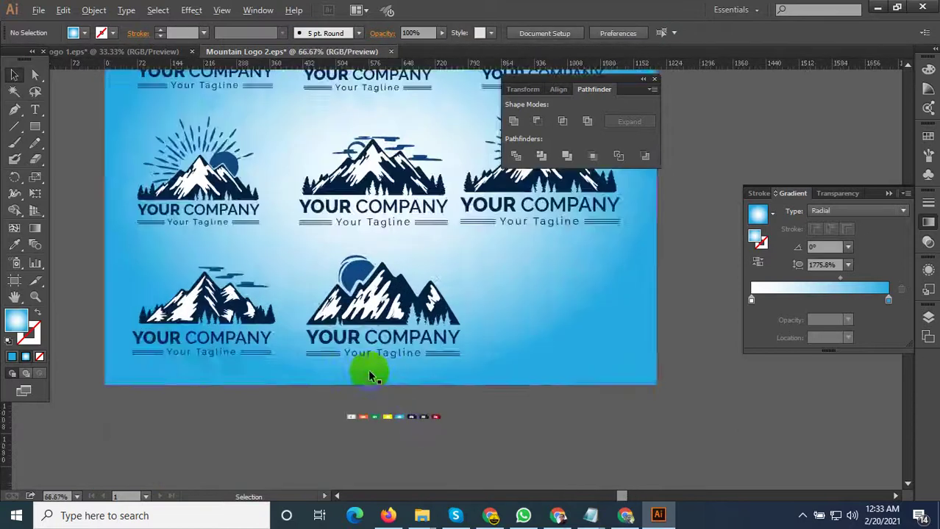
pyautogui.scroll(-1, 372, 413)
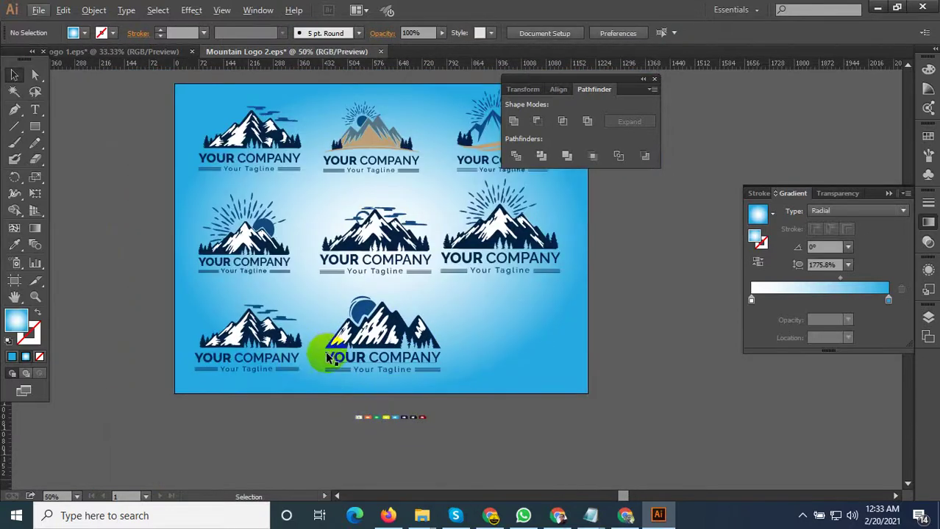
pyautogui.scroll(2, 240, 256)
pyautogui.hscroll(-2, 240, 256)
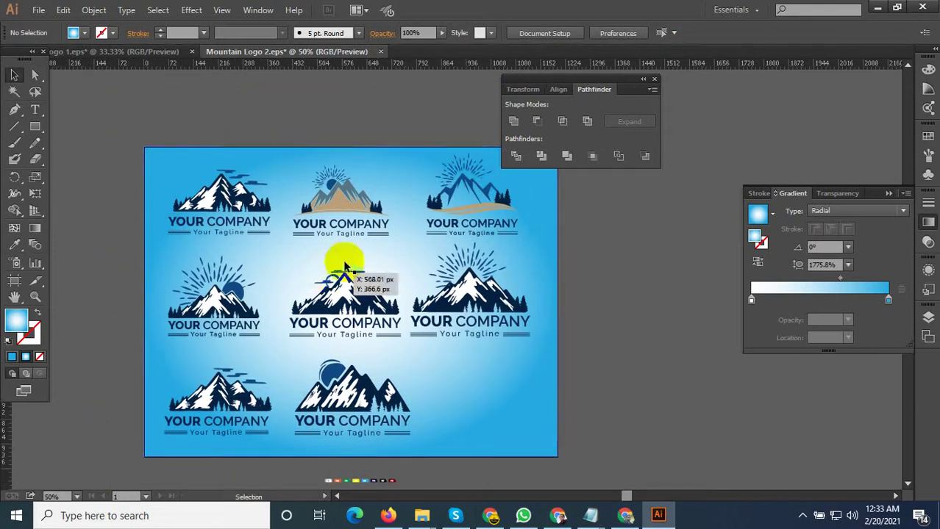
# Copy the whole top-middle tan mountain logo into the empty bottom-right slot.
pyautogui.moveTo(317, 271); pyautogui.dragTo(360, 202)
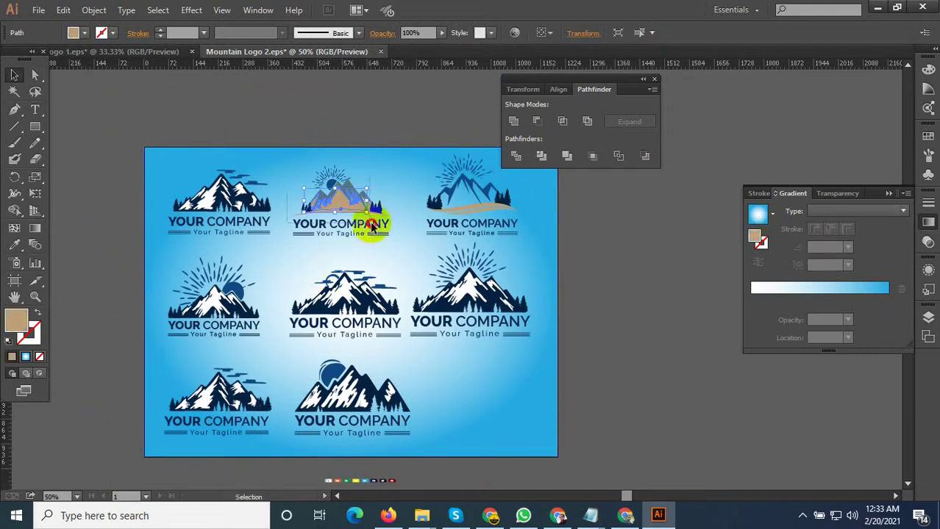
pyautogui.keyDown('shift'); pyautogui.click(384, 231); pyautogui.keyUp('shift')
pyautogui.moveTo(351, 197)
pyautogui.mouseDown()
pyautogui.moveTo(490, 409)
pyautogui.moveTo(375, 232)
pyautogui.moveTo(486, 423)
pyautogui.moveTo(392, 156)
pyautogui.mouseUp()
pyautogui.keyDown('shift'); pyautogui.click(365, 231); pyautogui.keyUp('shift')
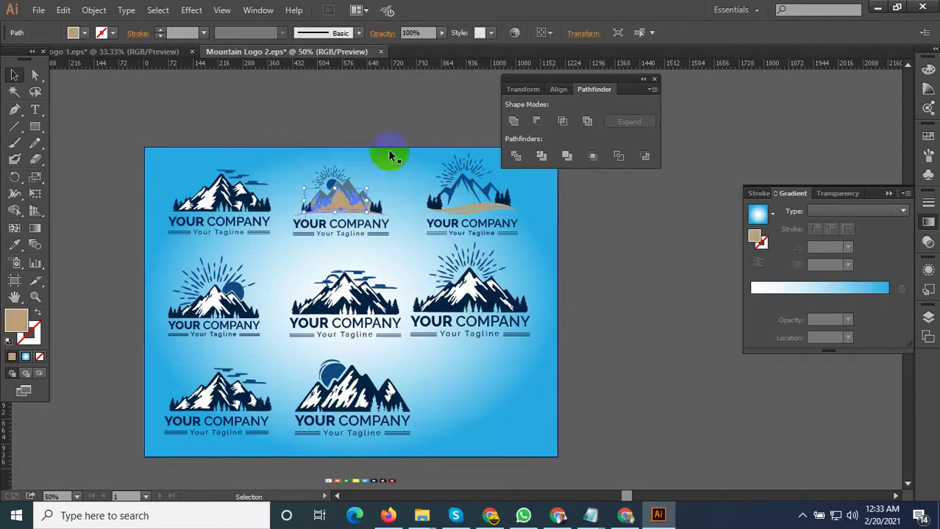
pyautogui.keyDown('shift'); pyautogui.click(343, 225); pyautogui.keyUp('shift')
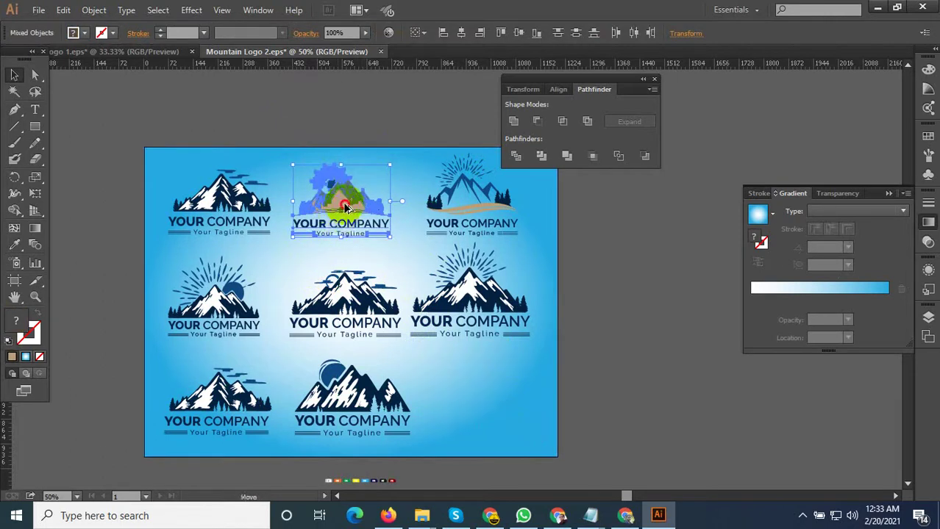
pyautogui.moveTo(345, 208); pyautogui.dragTo(478, 413)
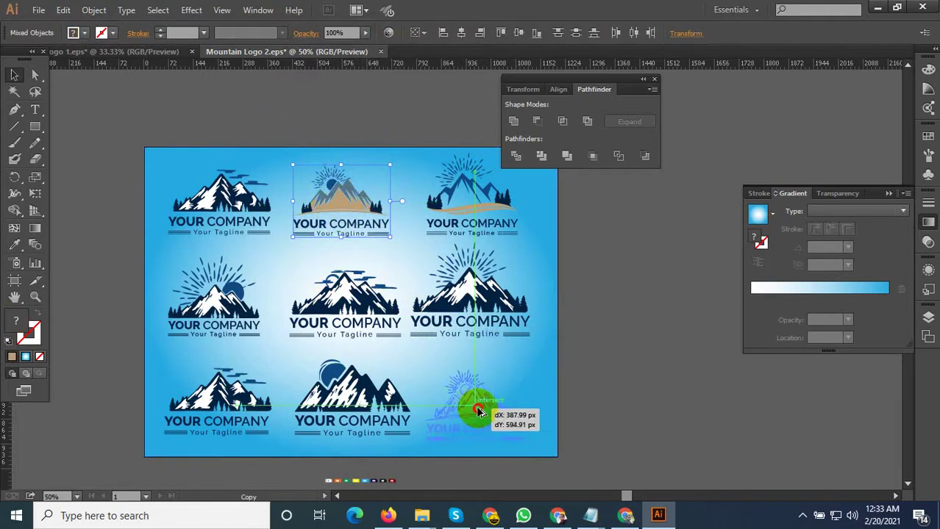
# Scale the copied logo to match the others and reposition its sun group.
pyautogui.scroll(1, 478, 413)
pyautogui.scroll(1, 502, 422)
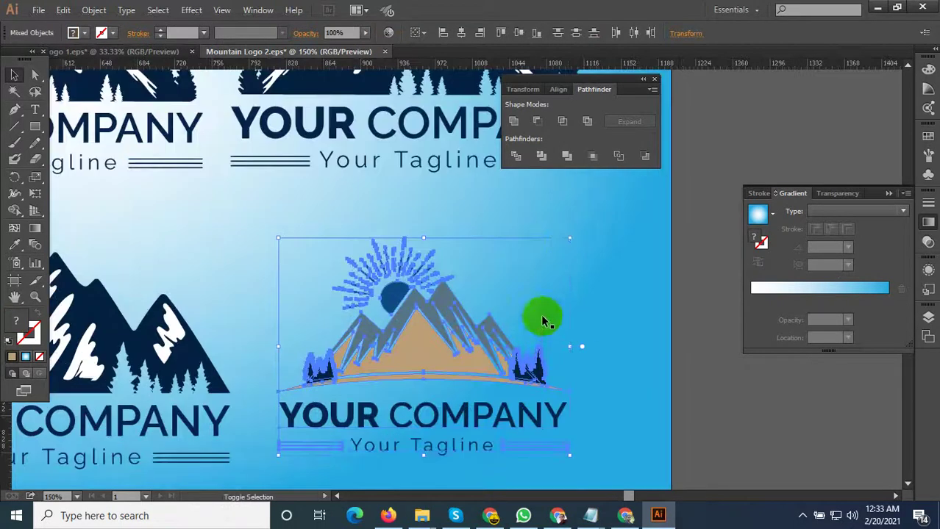
pyautogui.moveTo(569, 242); pyautogui.dragTo(582, 233)
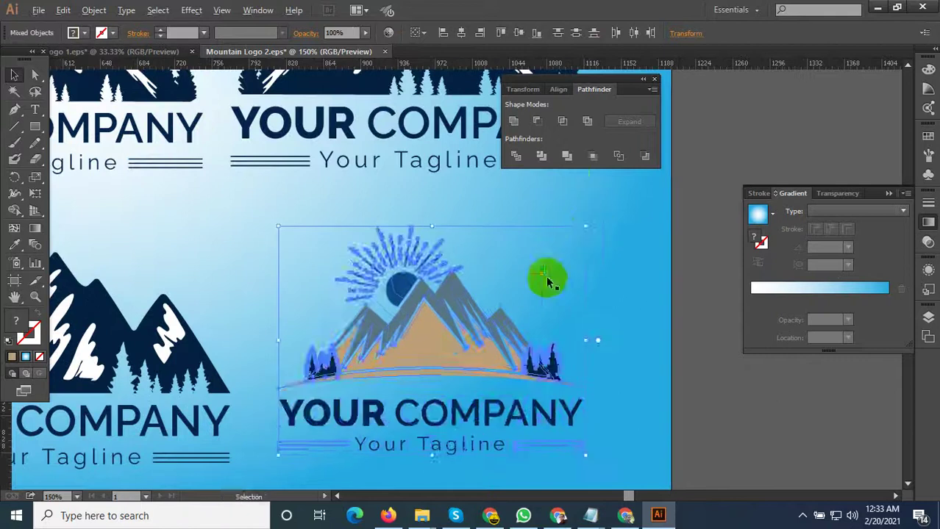
pyautogui.scroll(-2, 650, 392)
pyautogui.click(566, 367)
pyautogui.moveTo(481, 289); pyautogui.dragTo(519, 334)
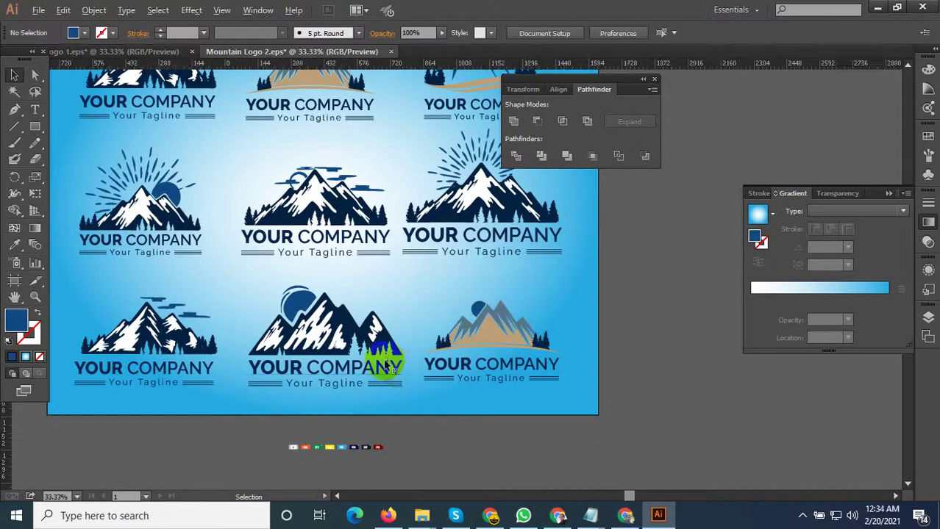
# Move the sun group to the left.
pyautogui.scroll(-2, 377, 346)
pyautogui.moveTo(518, 334)
pyautogui.mouseDown()
pyautogui.moveTo(280, 293)
pyautogui.moveTo(273, 259)
pyautogui.mouseUp()
pyautogui.scroll(2, 283, 288)
# Ungroup the middle-right sunburst logo, deselect, and move the bottom-right logo's sun group.
pyautogui.click(599, 243)
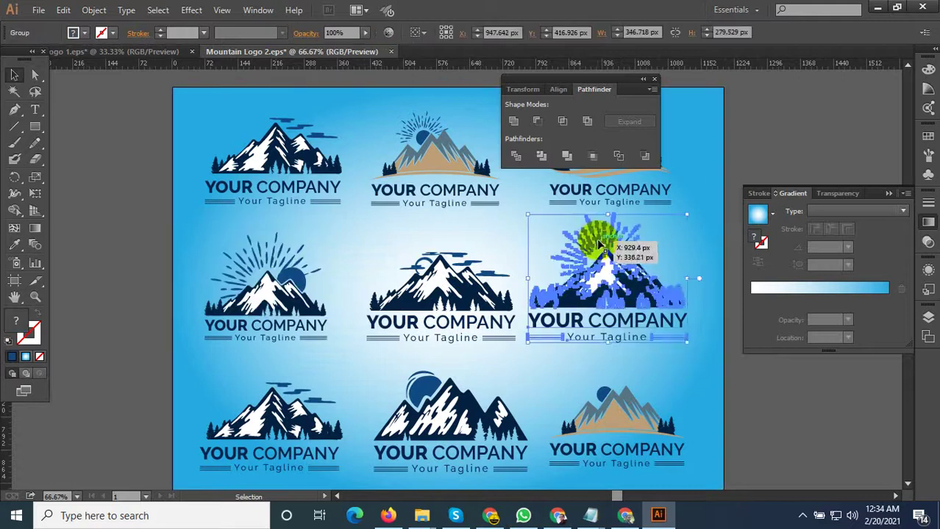
pyautogui.rightClick(600, 247)
pyautogui.click(640, 324)
pyautogui.click(745, 176)
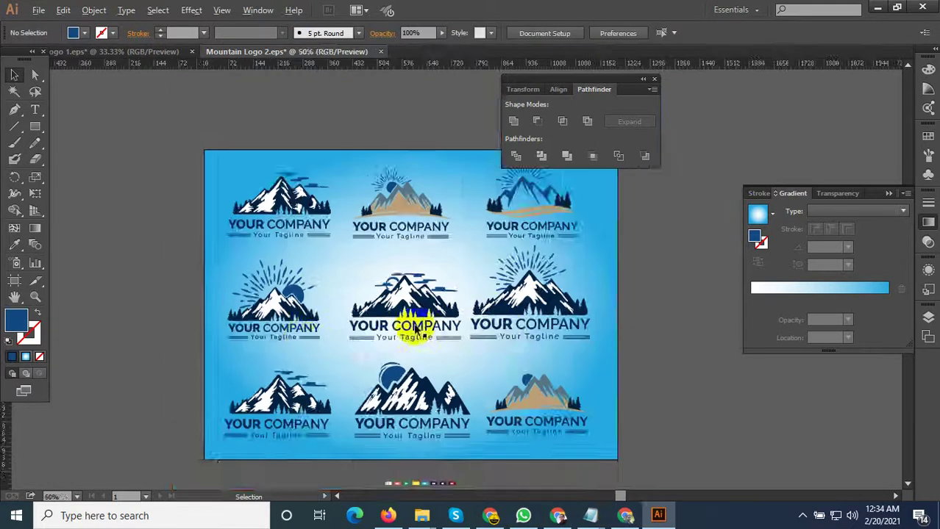
pyautogui.hscroll(2, 471, 325)
pyautogui.moveTo(525, 250); pyautogui.dragTo(535, 399)
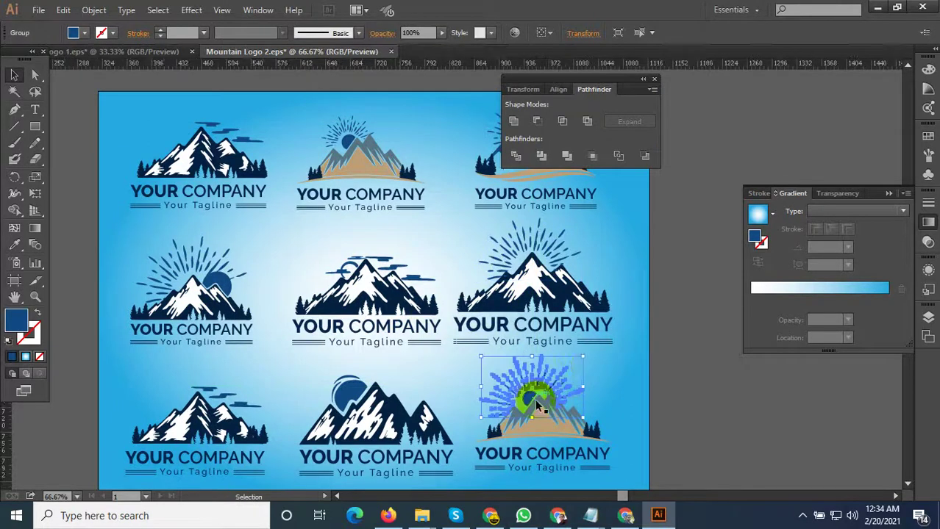
# Shrink the bottom-right logo's sun group twice and nudge it into position.
pyautogui.scroll(3, 535, 398)
pyautogui.moveTo(674, 265); pyautogui.dragTo(630, 294)
pyautogui.scroll(2, 561, 351)
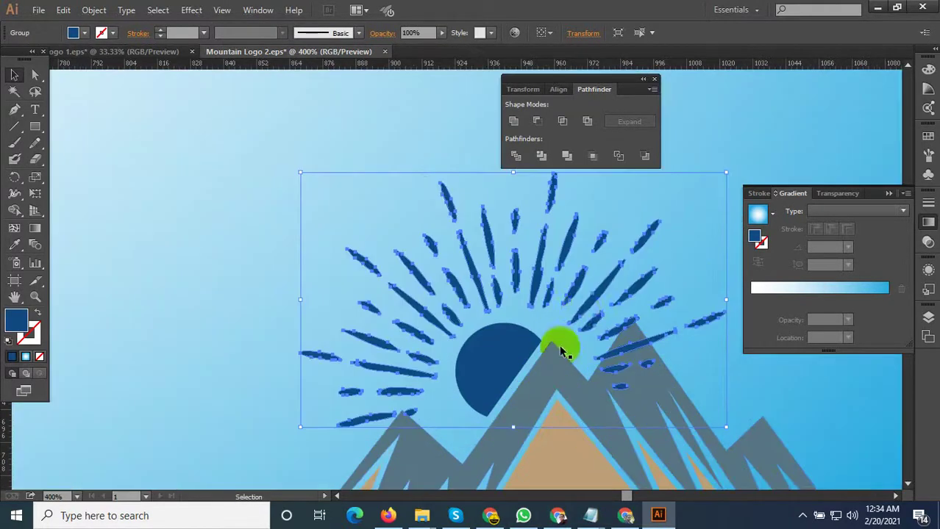
pyautogui.moveTo(581, 315); pyautogui.dragTo(562, 309)
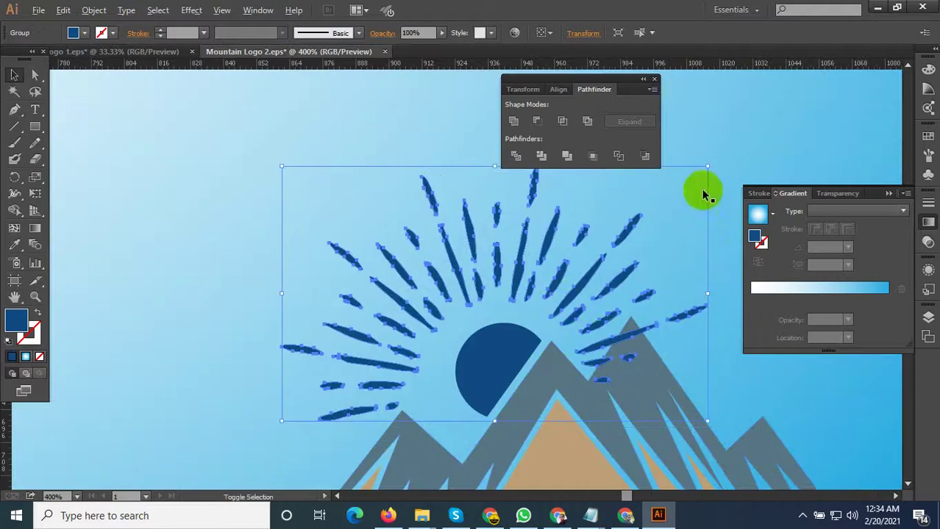
pyautogui.moveTo(709, 166); pyautogui.dragTo(635, 209)
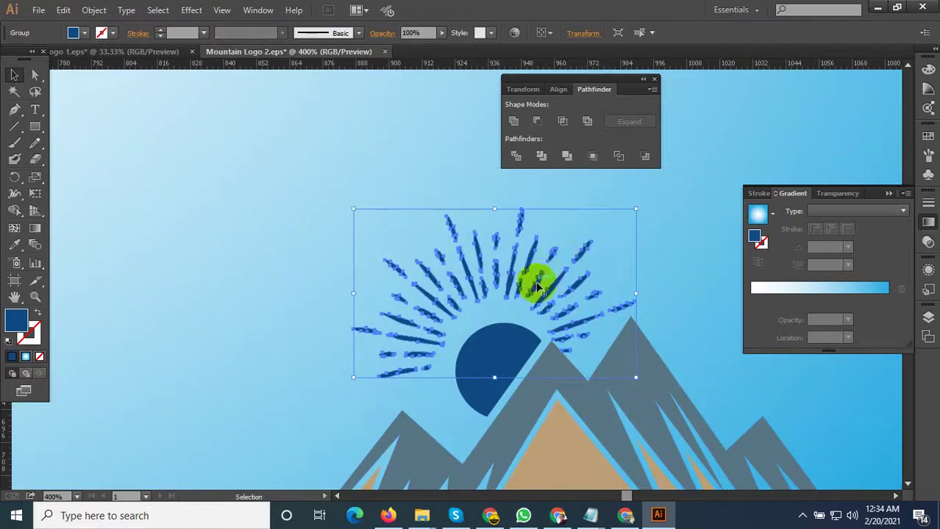
pyautogui.moveTo(539, 289); pyautogui.dragTo(547, 297)
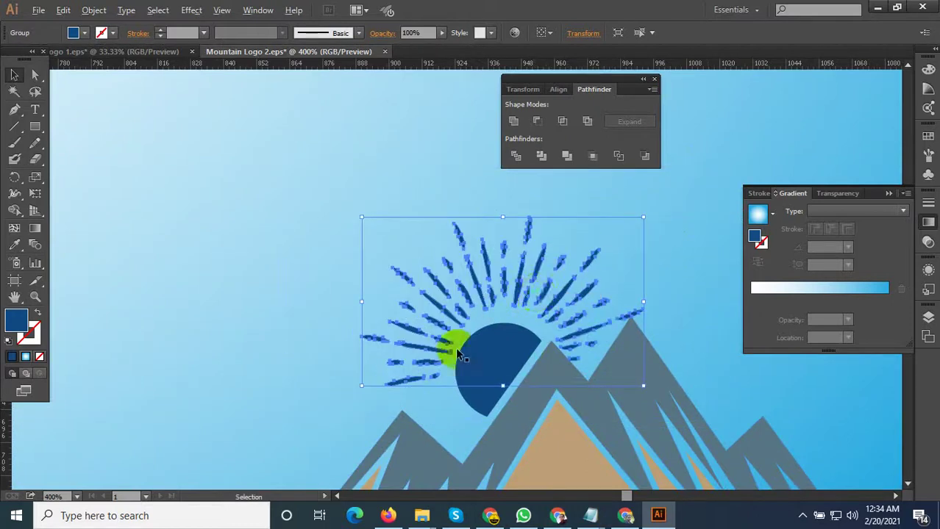
# Tilt the sun and rays about 15° counter-clockwise, shift them into place, and deselect.
pyautogui.scroll(-1, 461, 355)
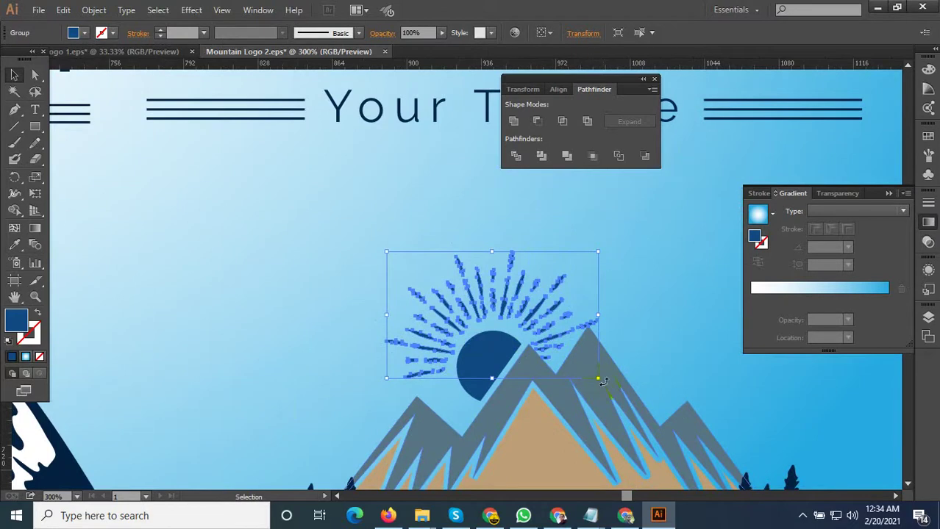
pyautogui.moveTo(602, 380); pyautogui.dragTo(583, 329)
pyautogui.scroll(1, 516, 317)
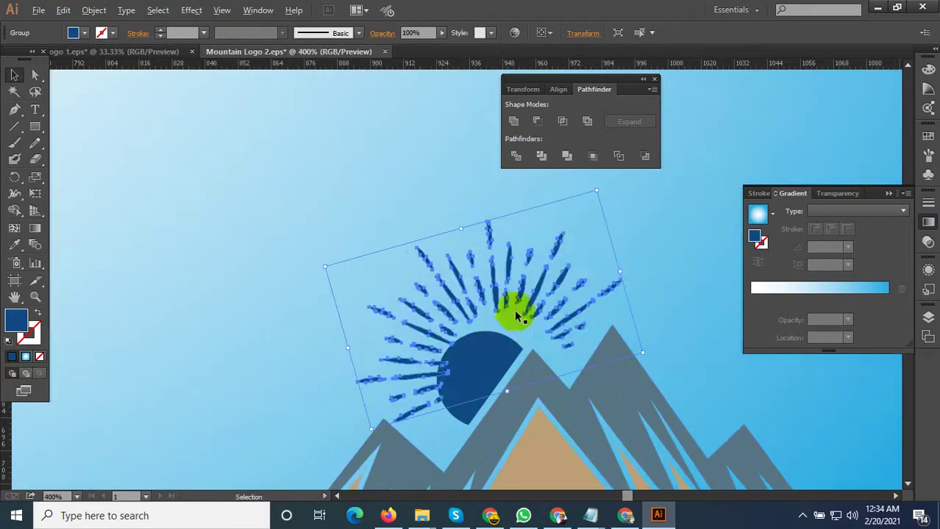
pyautogui.moveTo(501, 298)
pyautogui.mouseDown()
pyautogui.moveTo(481, 312)
pyautogui.moveTo(465, 297)
pyautogui.mouseUp()
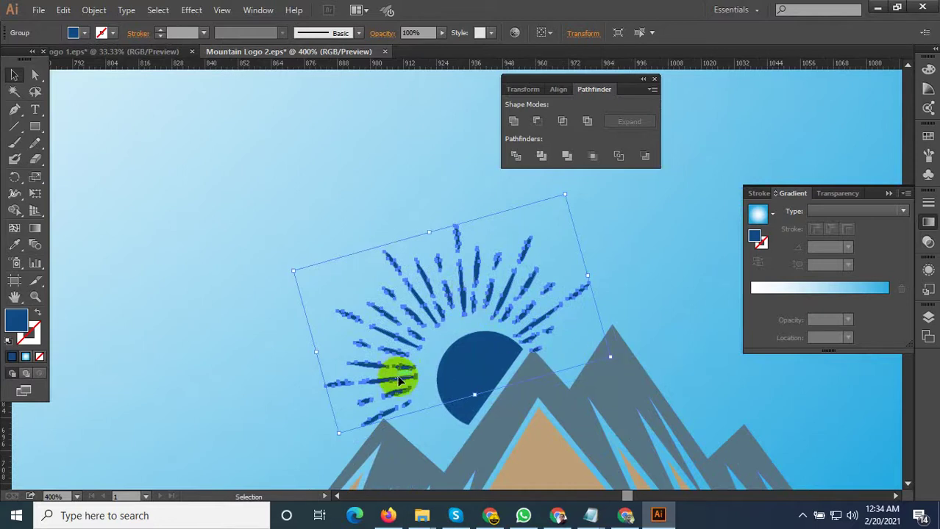
pyautogui.moveTo(398, 381); pyautogui.dragTo(407, 378)
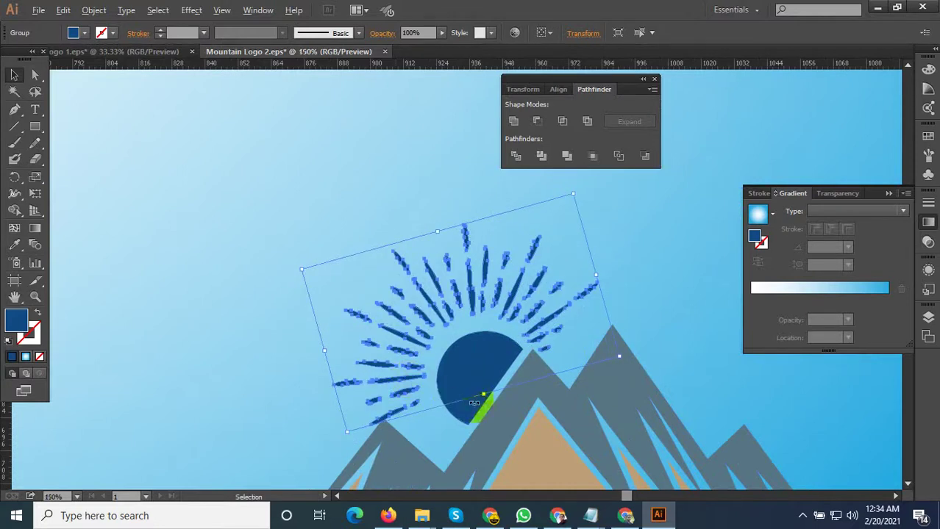
pyautogui.scroll(-3, 474, 402)
pyautogui.click(625, 447)
# Recolour the bottom-right logo's tan mountain white using another logo's snow with the Eyedropper.
pyautogui.scroll(-2, 567, 430)
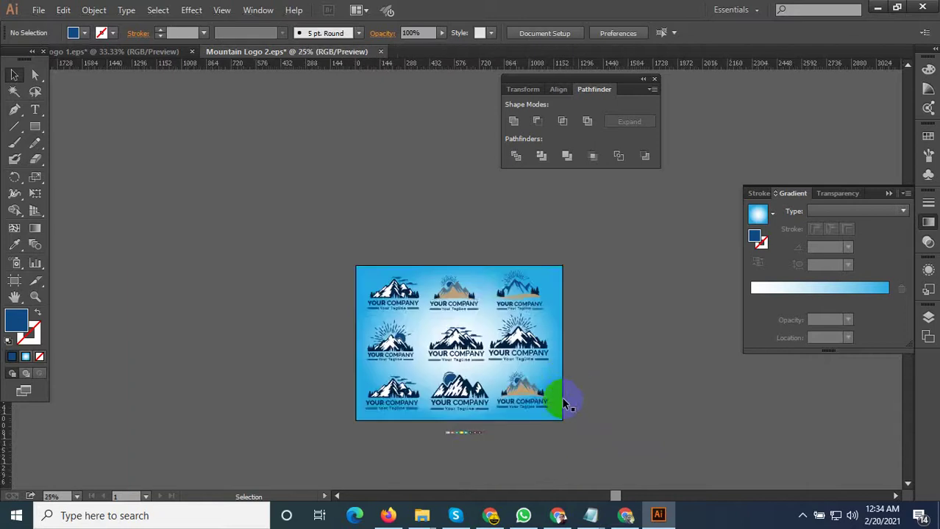
pyautogui.scroll(3, 539, 447)
pyautogui.scroll(2, 483, 412)
pyautogui.scroll(1, 440, 337)
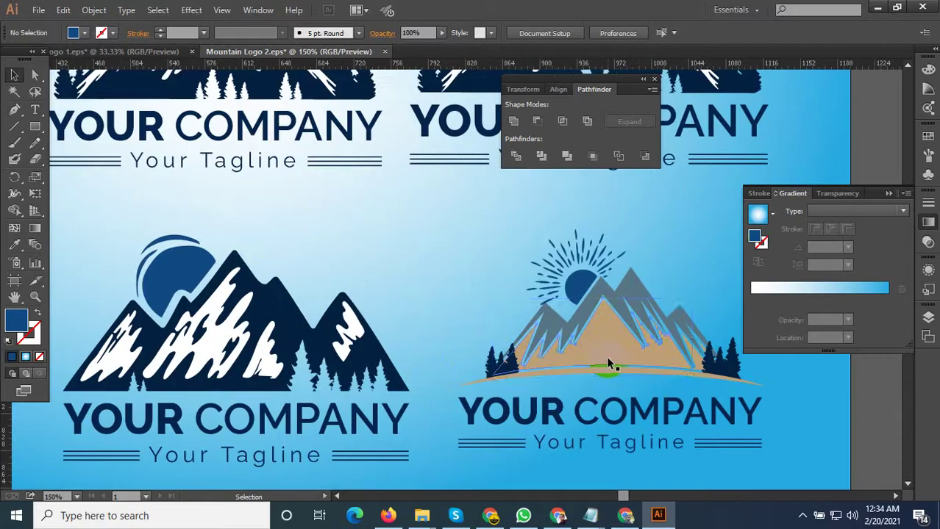
pyautogui.click(607, 358)
pyautogui.scroll(2, 607, 369)
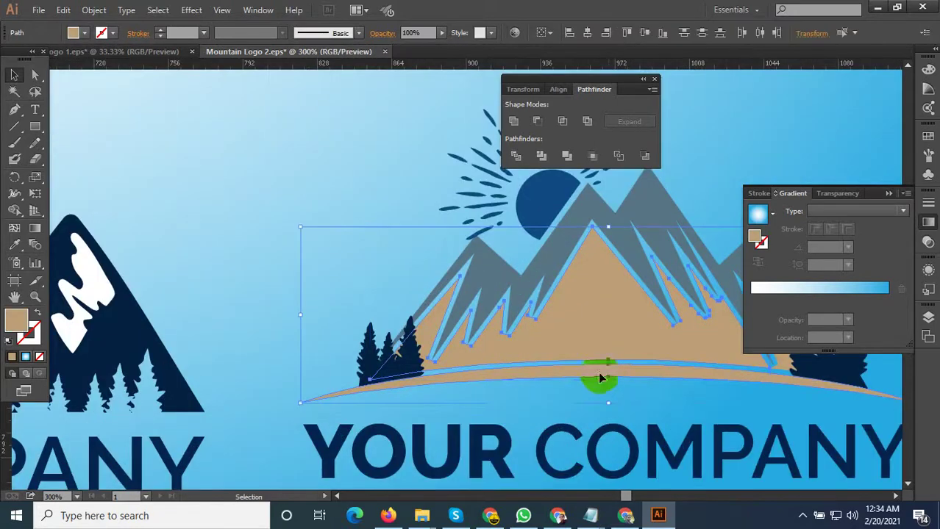
pyautogui.scroll(-3, 598, 372)
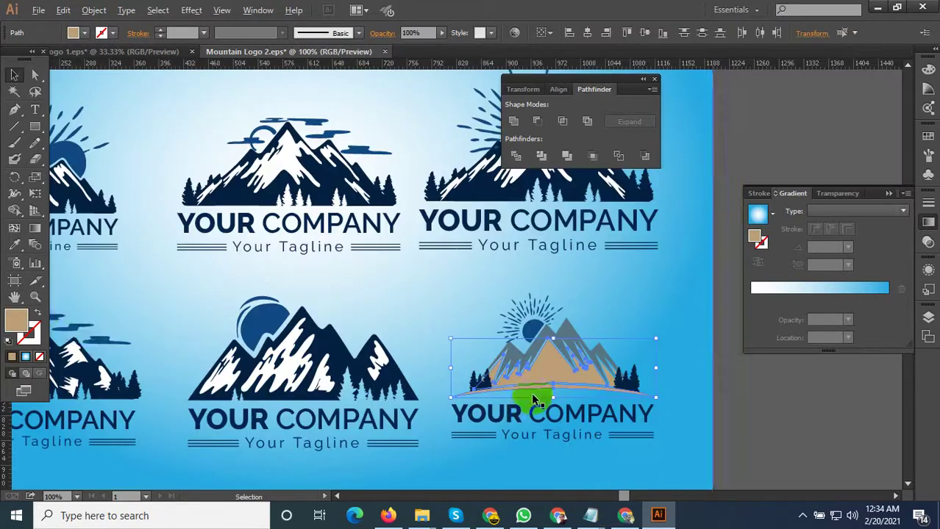
pyautogui.click(15, 246)
pyautogui.click(285, 369)
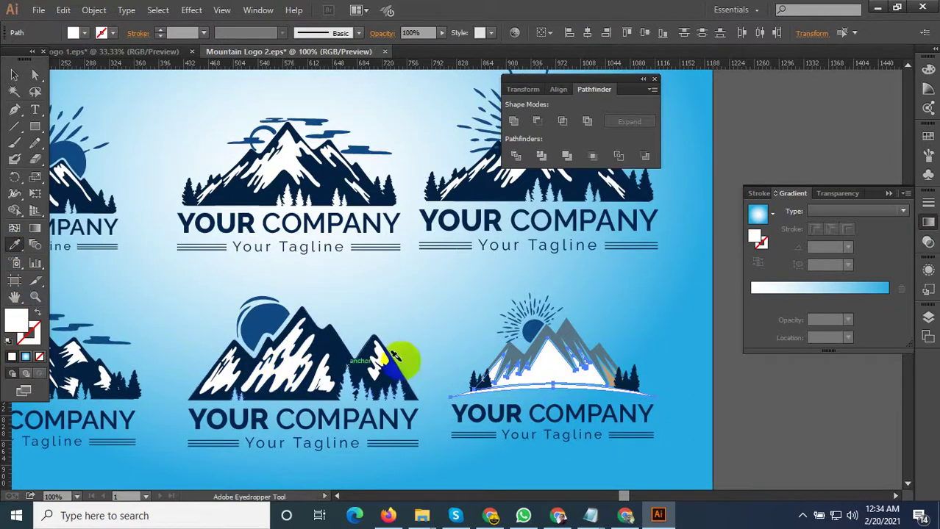
# Recolour the leftover tan triangle beside the trees white, then deselect.
pyautogui.scroll(-3, 441, 355)
pyautogui.scroll(3, 514, 365)
pyautogui.scroll(3, 474, 381)
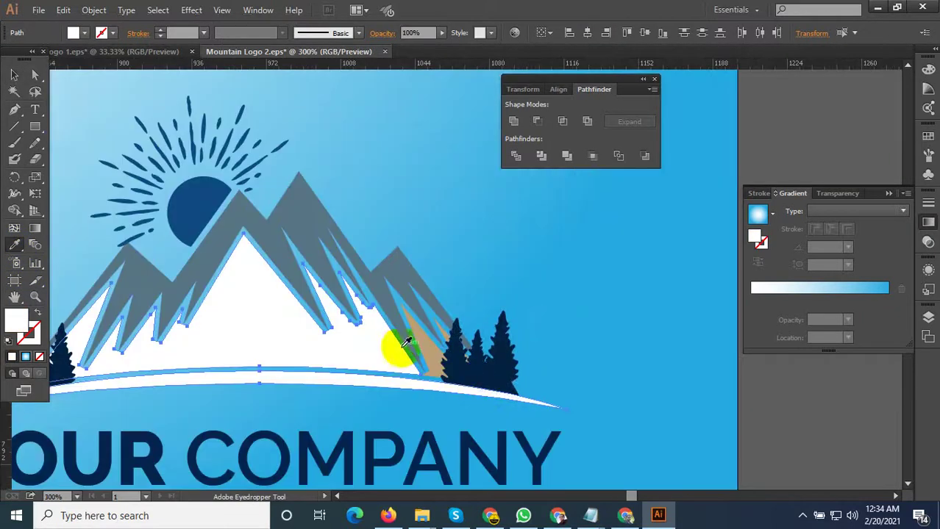
pyautogui.click(15, 75)
pyautogui.scroll(2, 388, 328)
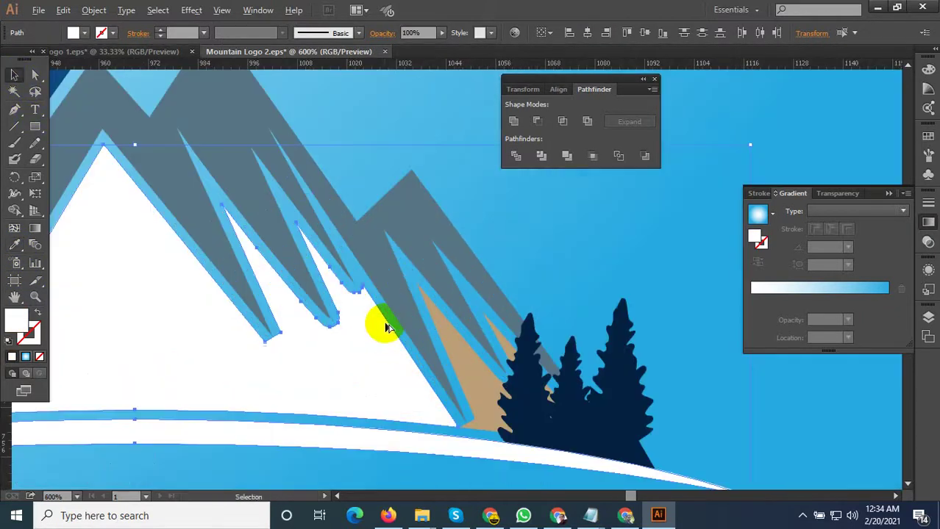
pyautogui.click(487, 383)
pyautogui.click(15, 246)
pyautogui.click(174, 332)
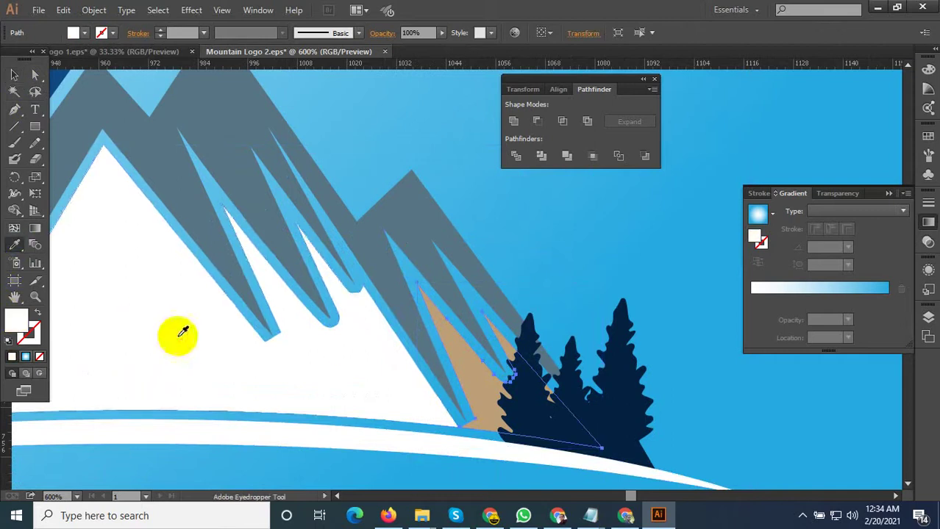
pyautogui.scroll(-3, 654, 404)
pyautogui.scroll(-2, 525, 388)
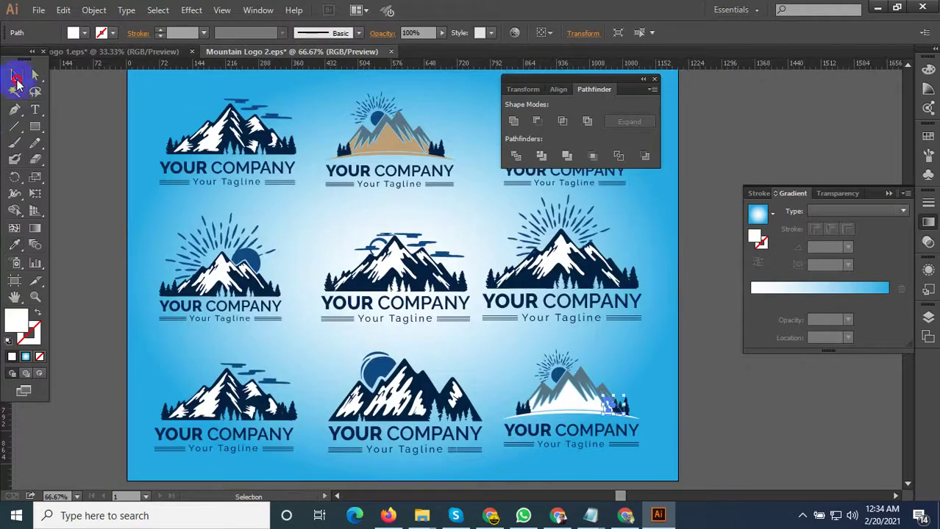
pyautogui.click(16, 84)
pyautogui.click(172, 196)
# Nudge the bottom-right logo's position and pan across the artboard.
pyautogui.scroll(-2, 334, 357)
pyautogui.moveTo(450, 359); pyautogui.dragTo(420, 375)
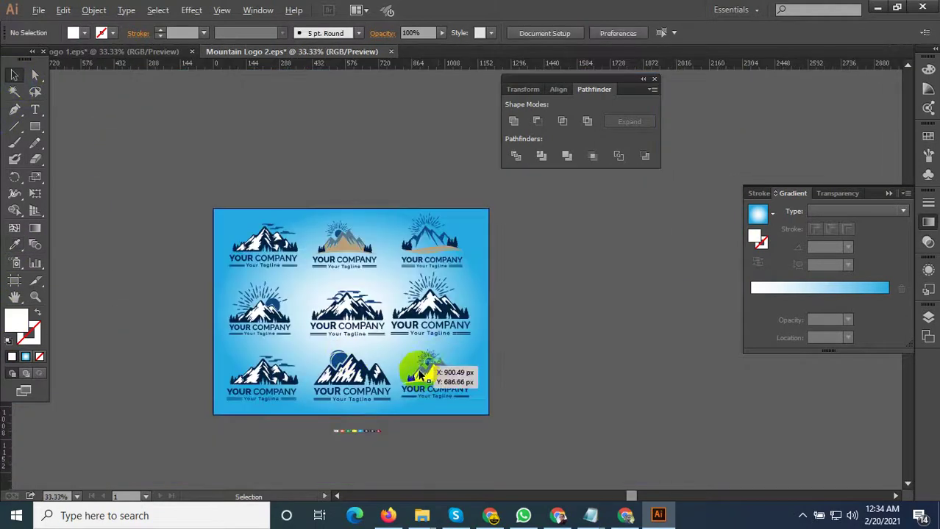
pyautogui.scroll(2, 361, 448)
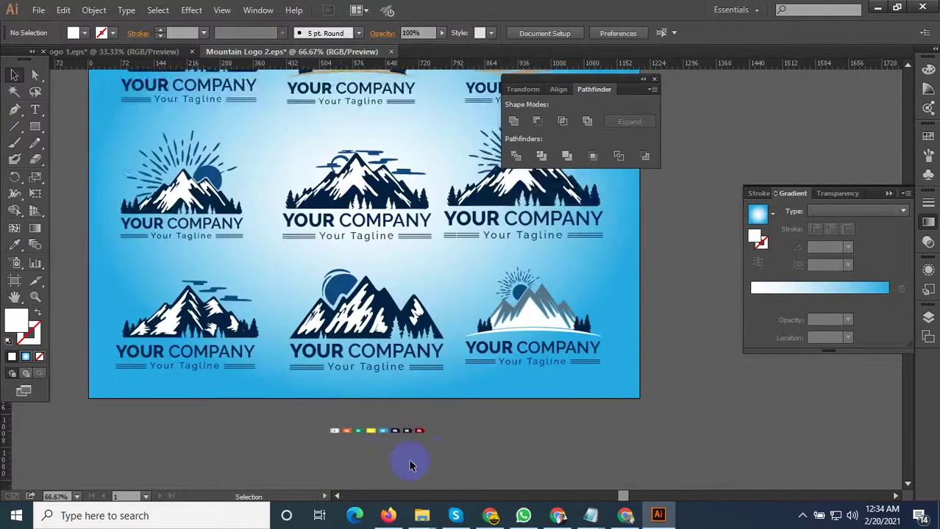
pyautogui.moveTo(414, 463); pyautogui.dragTo(455, 416)
pyautogui.scroll(-1, 417, 422)
pyautogui.scroll(-1, 417, 423)
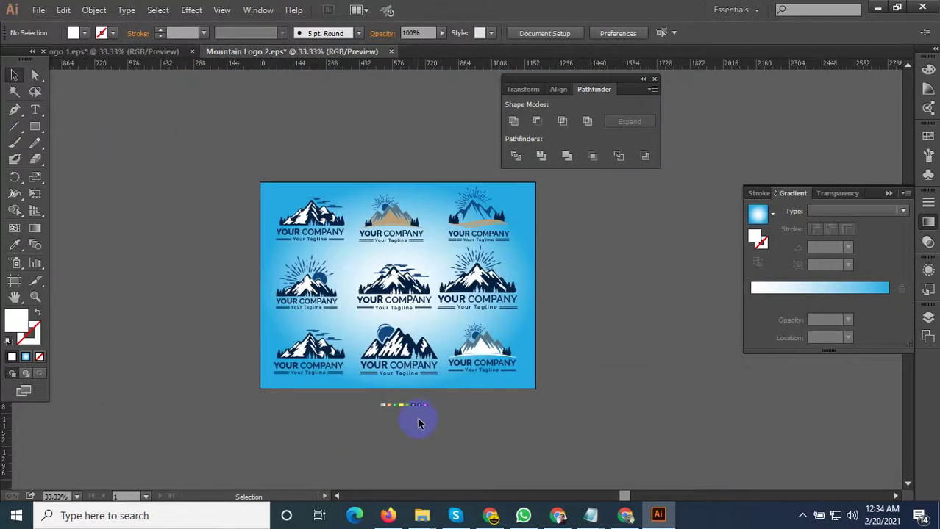
# Save the artboard as EPS 'Mountain Logo 10' in an older EPS version, accepting the legacy warning.
pyautogui.hotkey('ctrl', 'shift', 's')
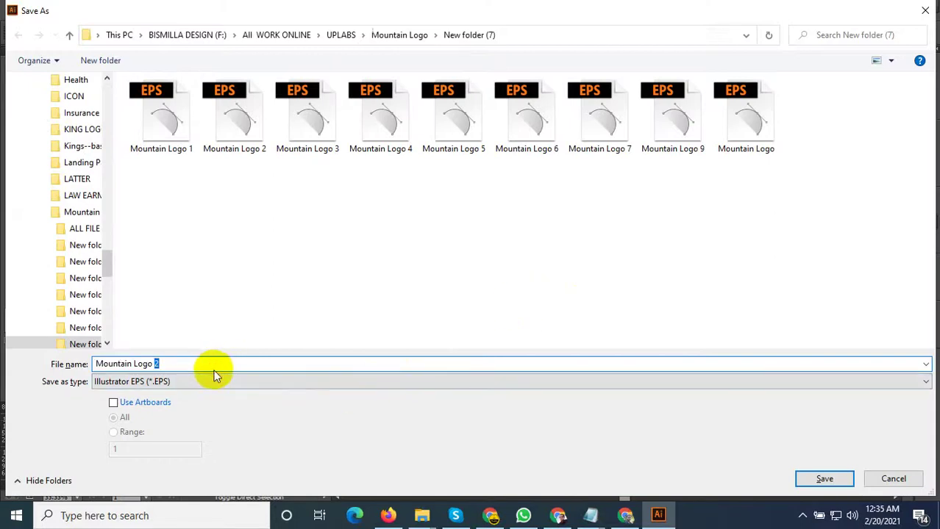
pyautogui.write('10')
pyautogui.click(807, 478)
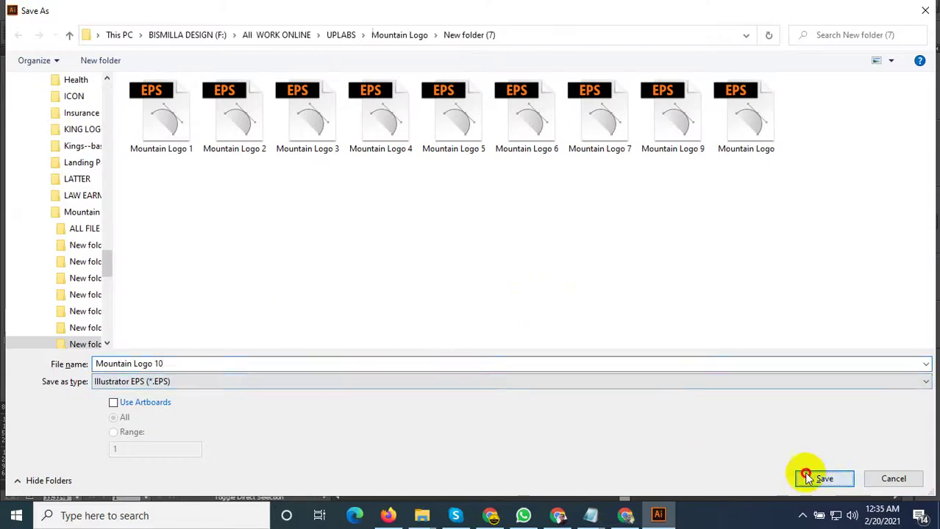
pyautogui.click(447, 65)
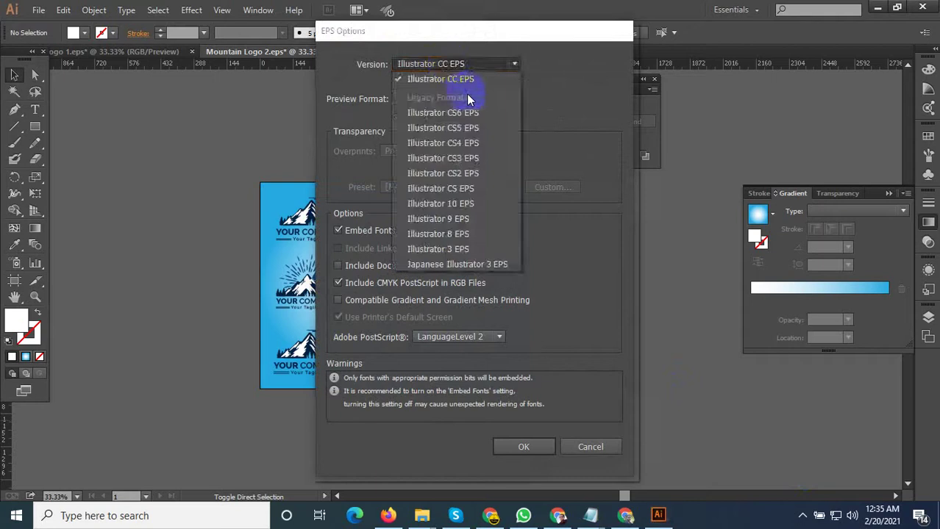
pyautogui.click(456, 48)
pyautogui.click(513, 443)
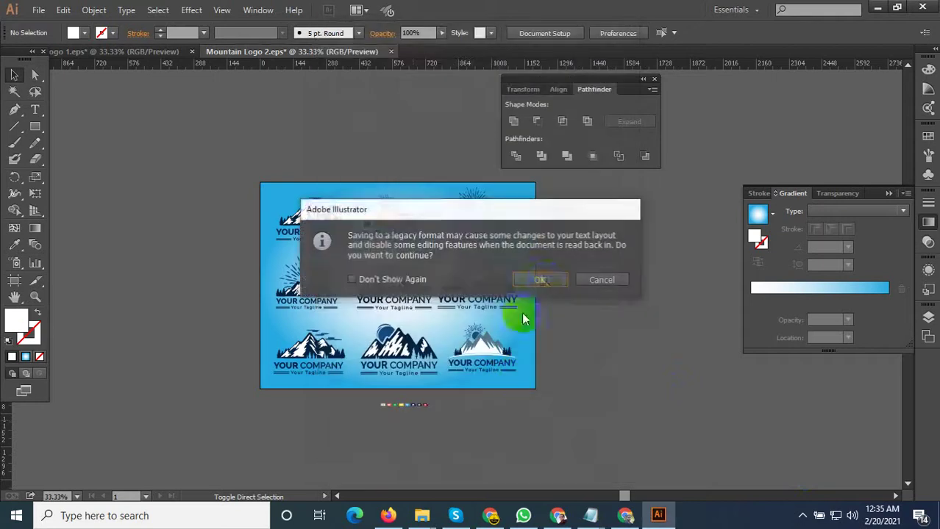
pyautogui.click(543, 280)
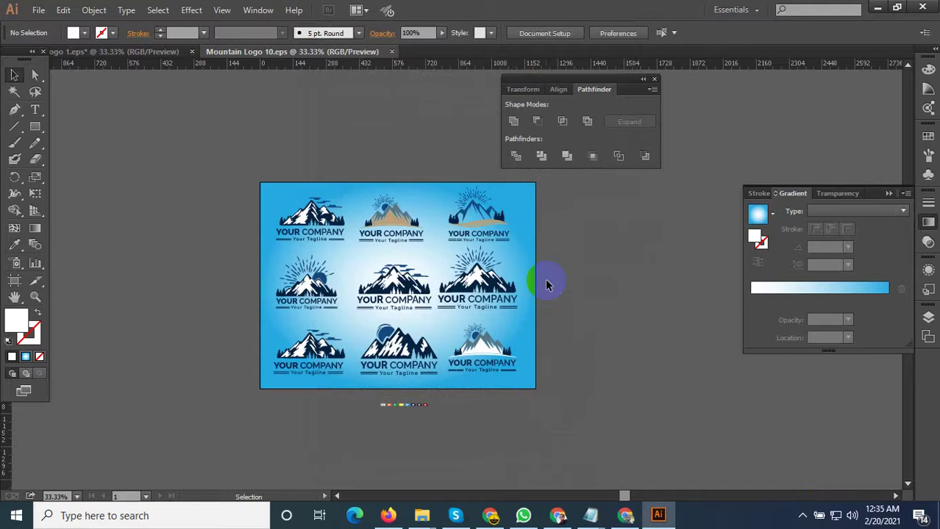
# With all nine logos in view, export the grid for web as Mountain-Logo-10.
pyautogui.hotkey('ctrl', '1')
pyautogui.hotkey('ctrl', '-')
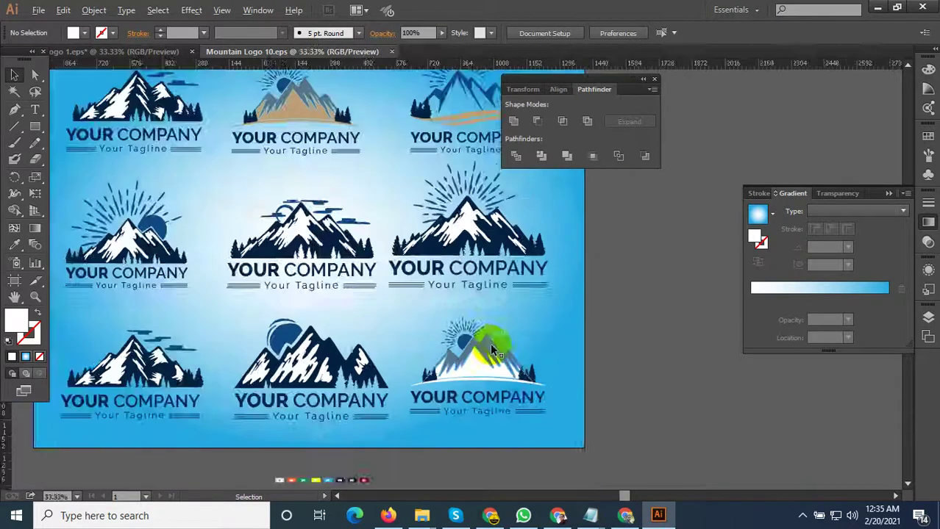
pyautogui.hotkey('ctrl', '-')
pyautogui.hotkey('ctrl', '-')
pyautogui.hotkey('ctrl', '+')
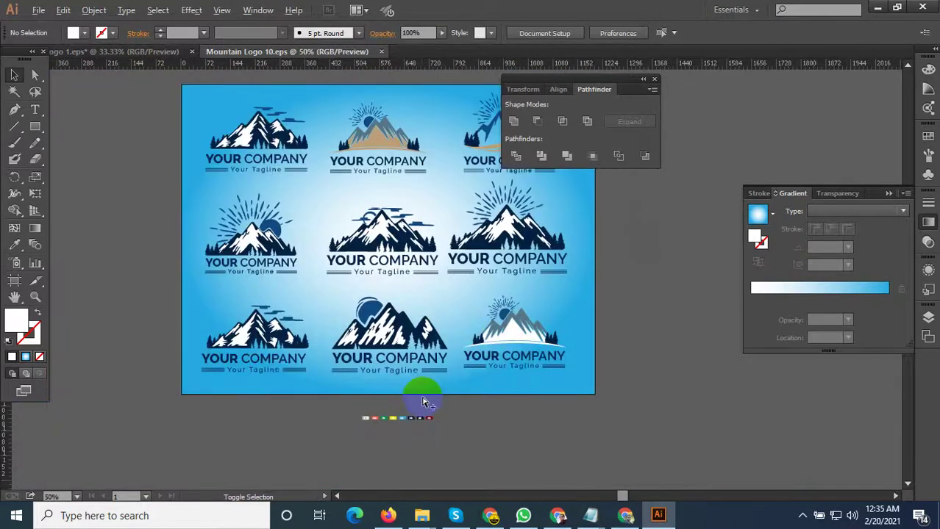
pyautogui.hotkey('ctrl', 'alt', 'shift', 's')
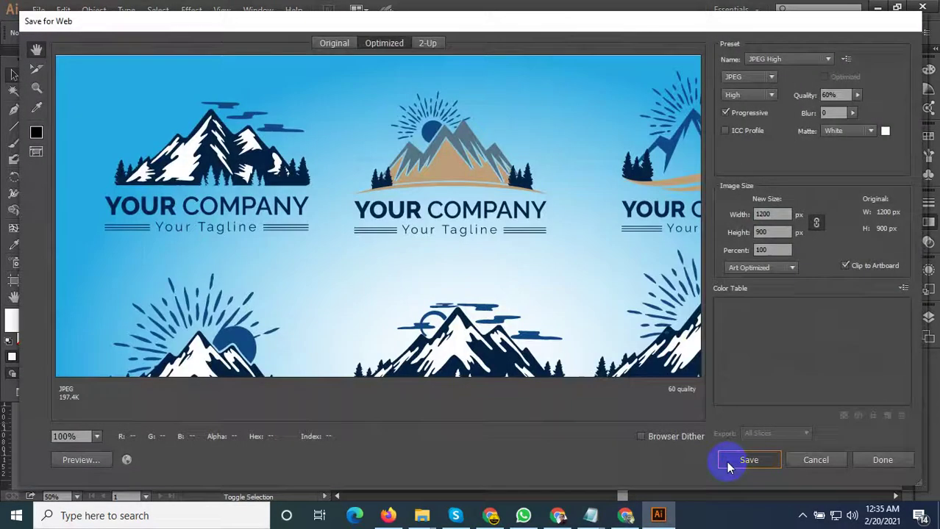
pyautogui.click(728, 457)
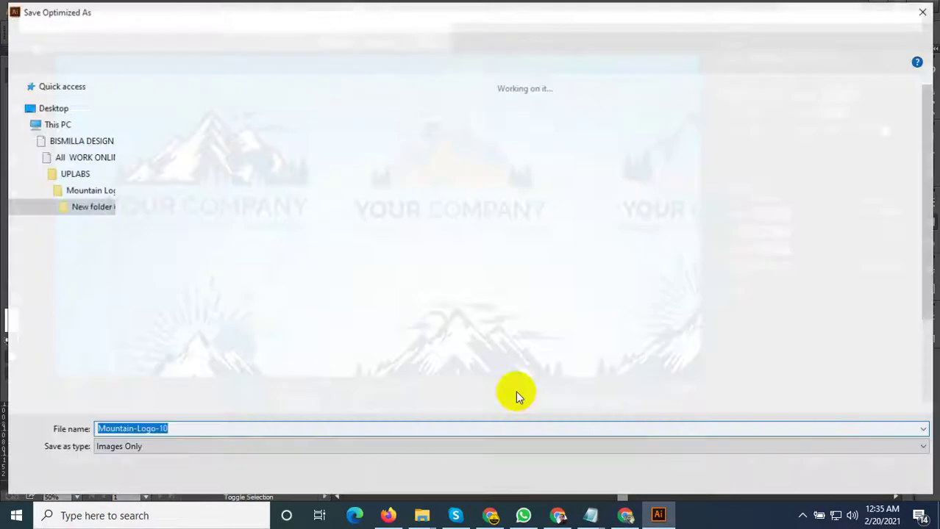
pyautogui.click(824, 481)
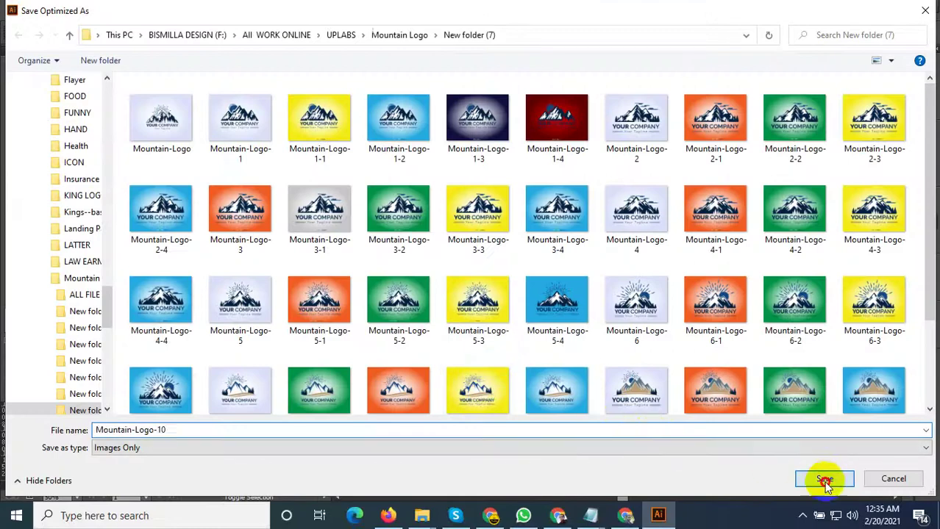
# Select the blue gradient background rectangle.
pyautogui.scroll(4, 334, 408)
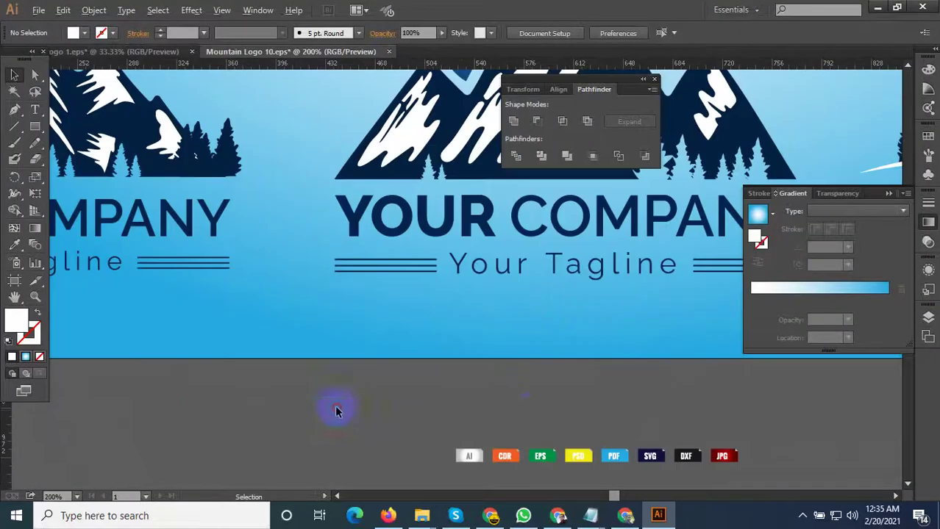
pyautogui.click(515, 356)
pyautogui.scroll(1, 581, 500)
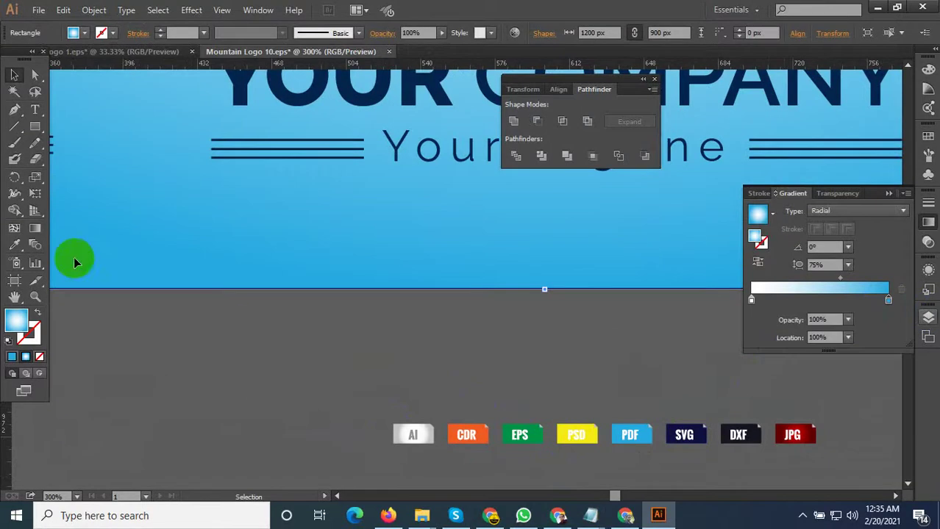
# Export the red-background version of the grid for web as Mountain-Logo-10-1.
pyautogui.click(16, 247)
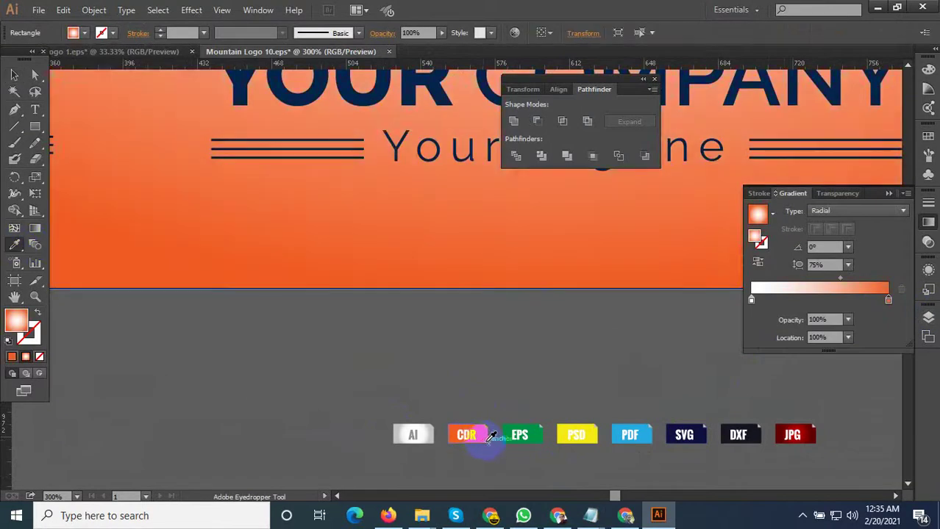
pyautogui.hotkey('ctrl', 'alt', 'shift', 's')
pyautogui.click(750, 458)
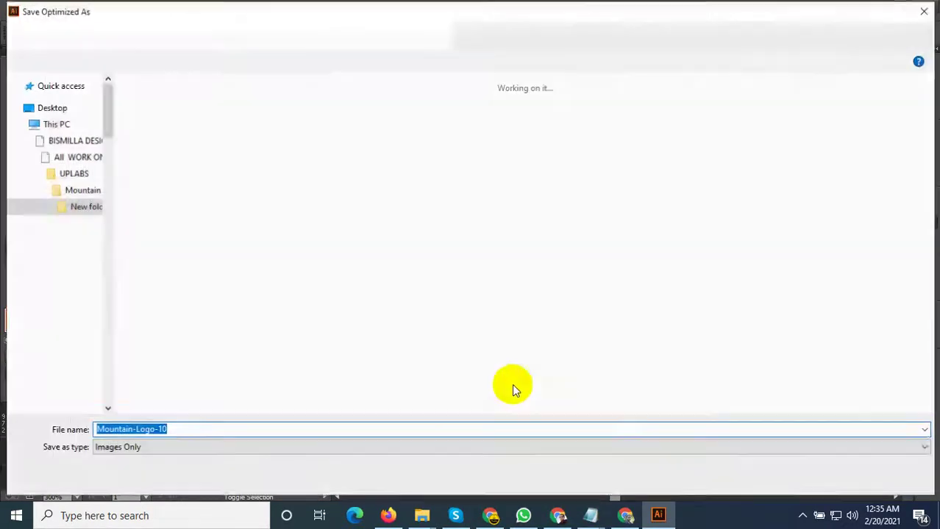
pyautogui.scroll(-2, 515, 398)
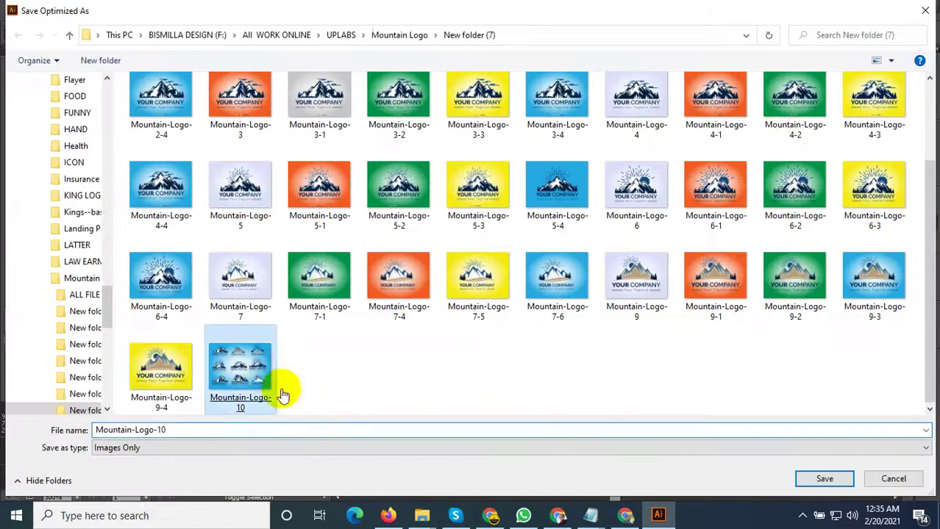
pyautogui.rightClick(275, 382)
pyautogui.click(566, 373)
pyautogui.click(219, 435)
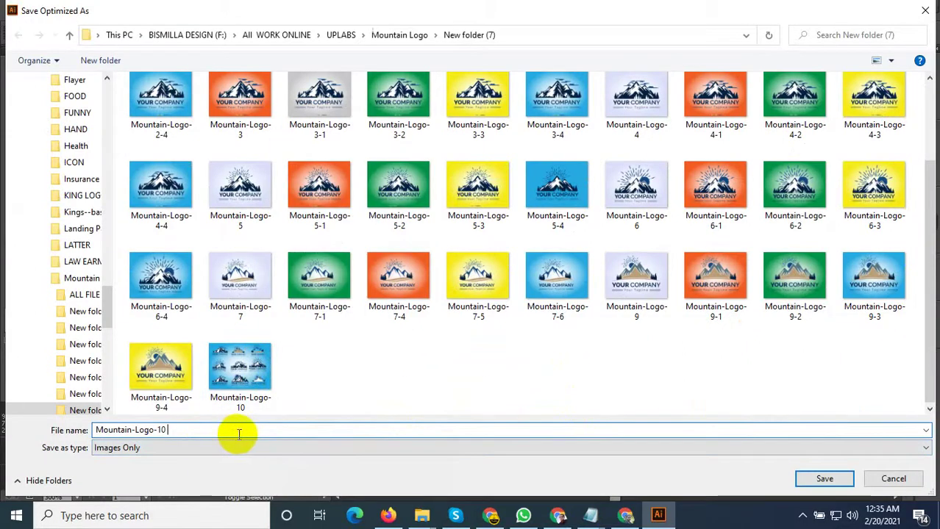
pyautogui.write('.1')
pyautogui.click(824, 478)
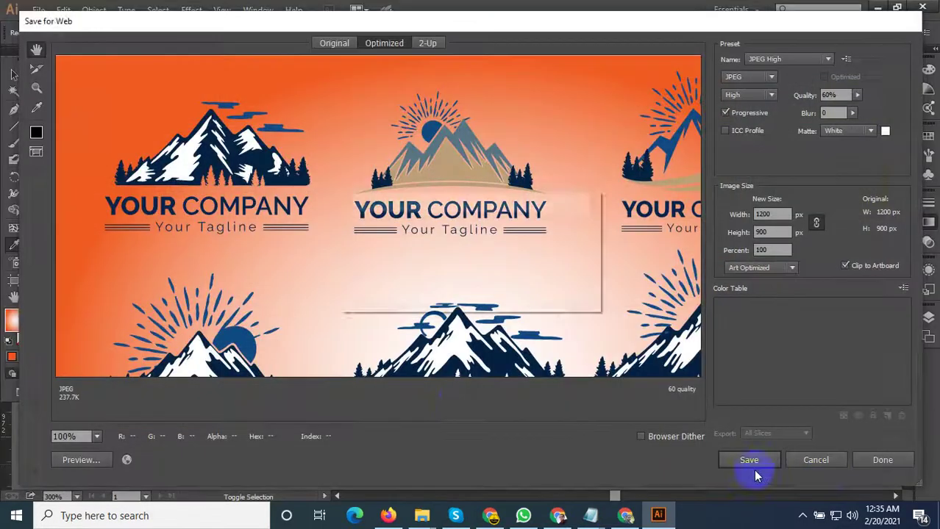
# Sample the PSD badge's yellow for the background and export it as Mountain-Logo-10-2.
pyautogui.scroll(2, 568, 446)
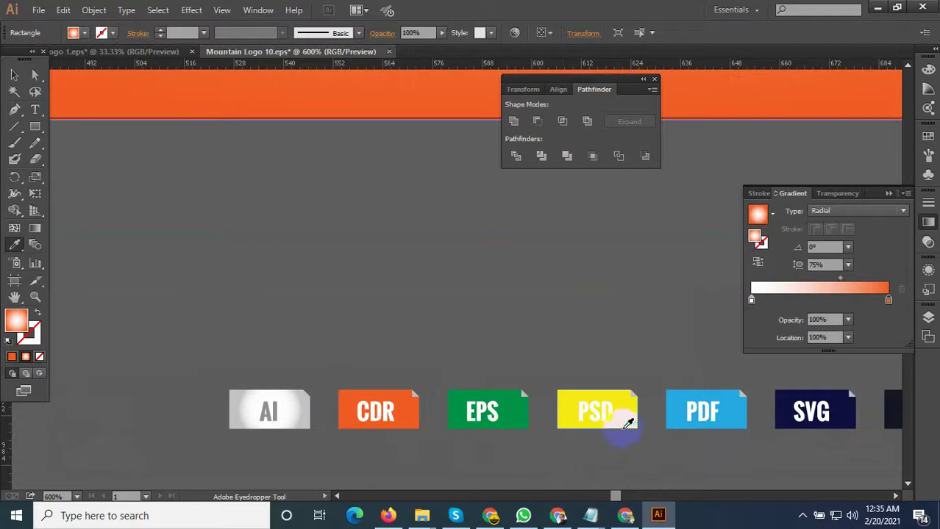
pyautogui.click(627, 424)
pyautogui.hotkey('ctrl', 'alt', 'shift', 's')
pyautogui.click(735, 462)
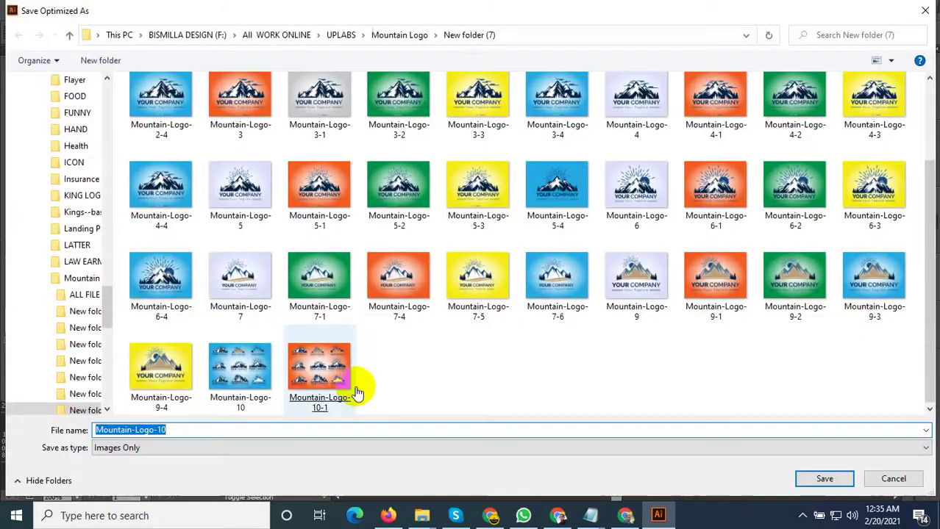
pyautogui.rightClick(321, 378)
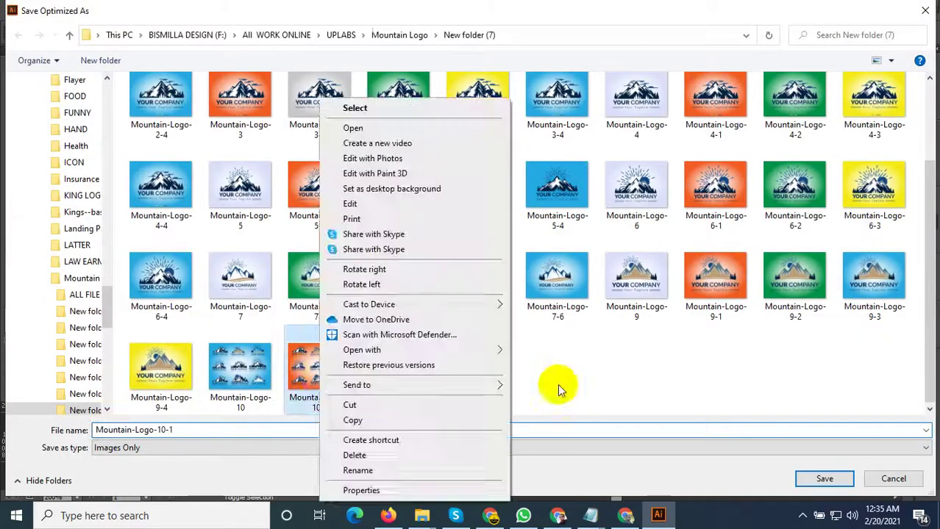
pyautogui.click(558, 386)
pyautogui.click(208, 432)
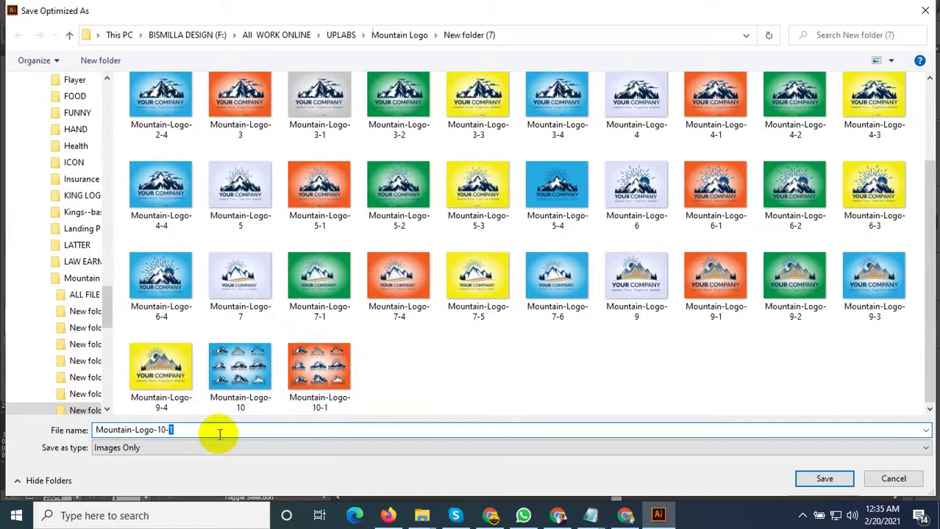
pyautogui.write('2')
pyautogui.click(823, 479)
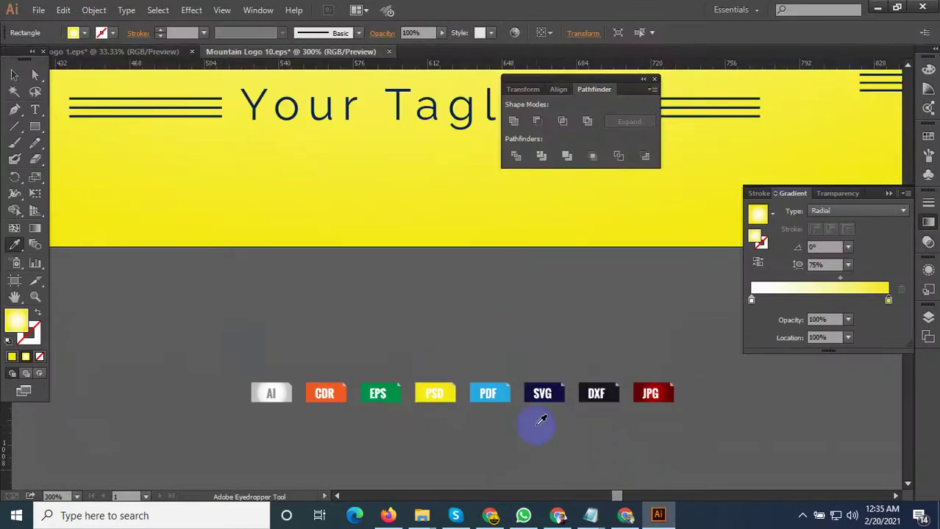
# Sample the blue PDF icon colour for the background gradient, cancelling the web export.
pyautogui.click(506, 389)
pyautogui.hotkey('ctrl', 'alt', 'shift', 's')
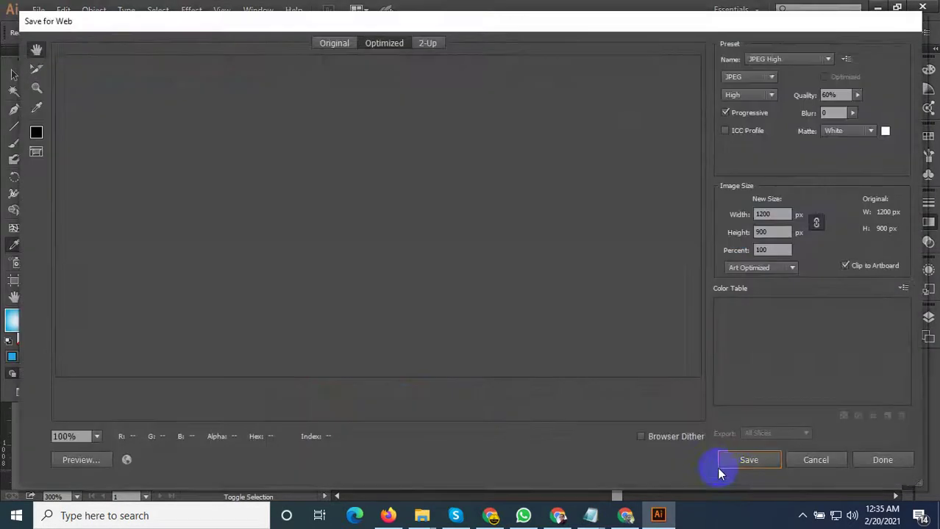
pyautogui.click(728, 463)
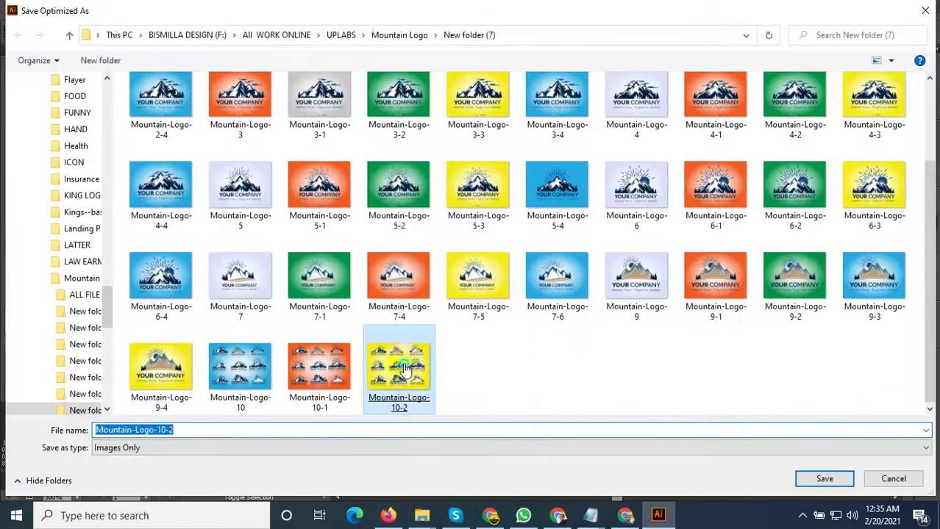
pyautogui.rightClick(383, 394)
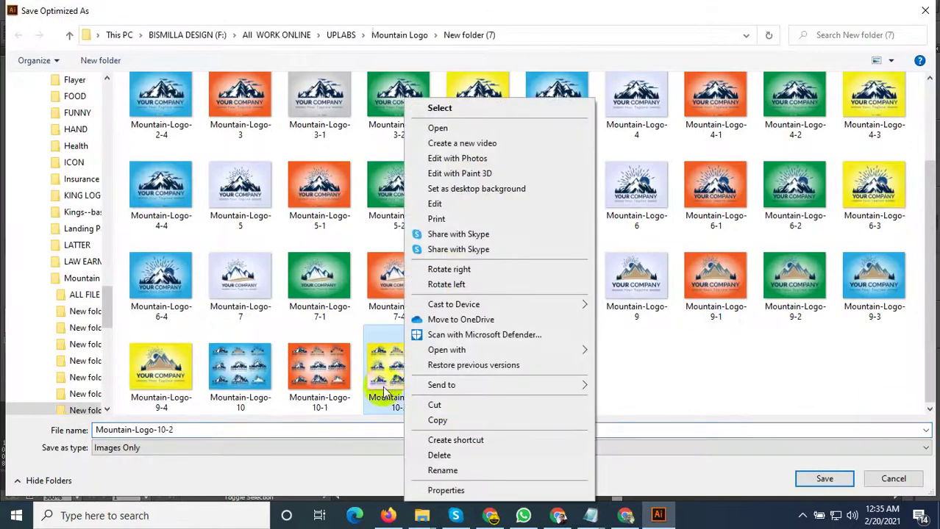
pyautogui.click(928, 484)
# Close the web export and zoom out to show the whole logo grid.
pyautogui.click(795, 462)
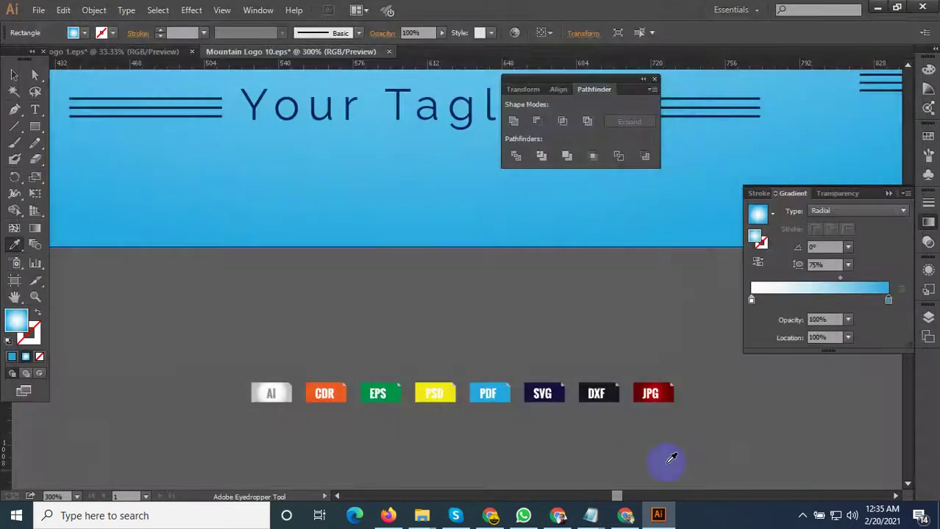
pyautogui.hotkey('ctrl', '-')
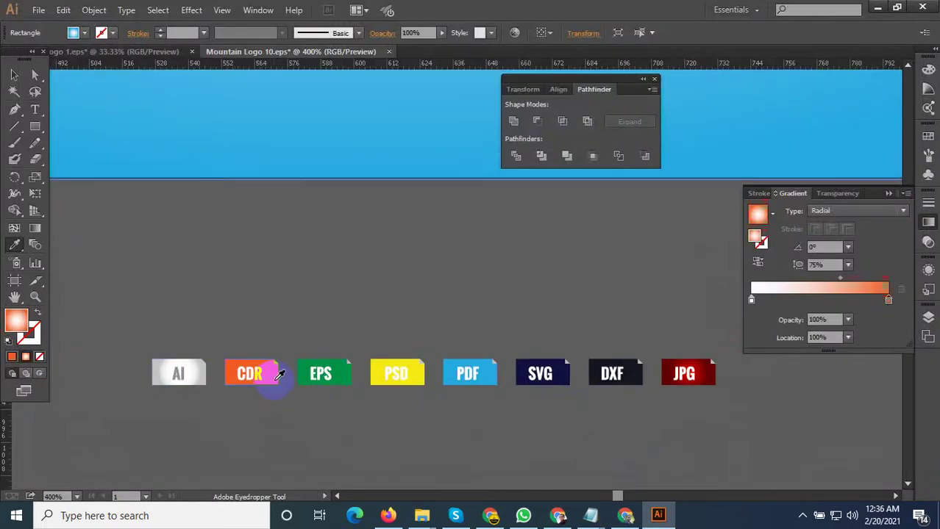
pyautogui.hotkey('ctrl', '-')
pyautogui.hotkey('ctrl', '-')
pyautogui.hotkey('ctrl', 'alt', 'shift', 's')
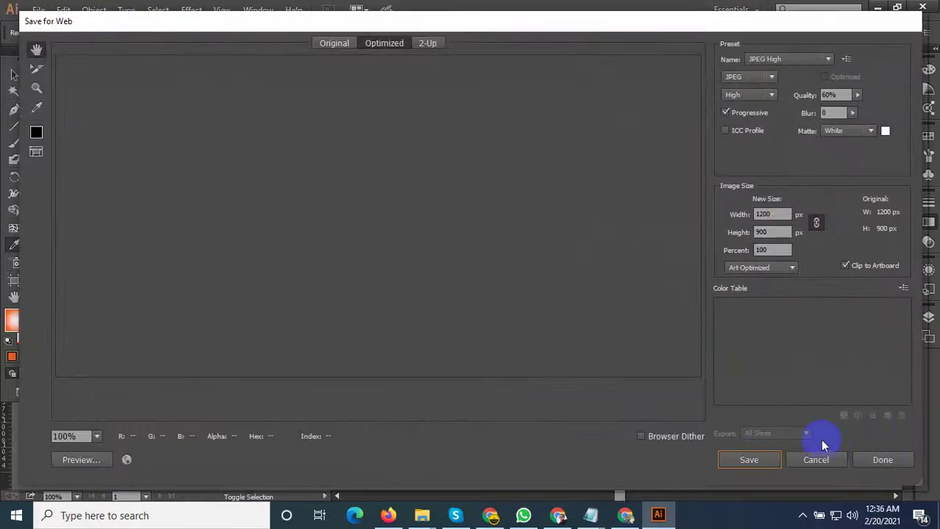
pyautogui.click(762, 459)
# Cancel Save for Web and sample a dark icon for a white-to-navy radial background gradient.
pyautogui.scroll(-3, 610, 397)
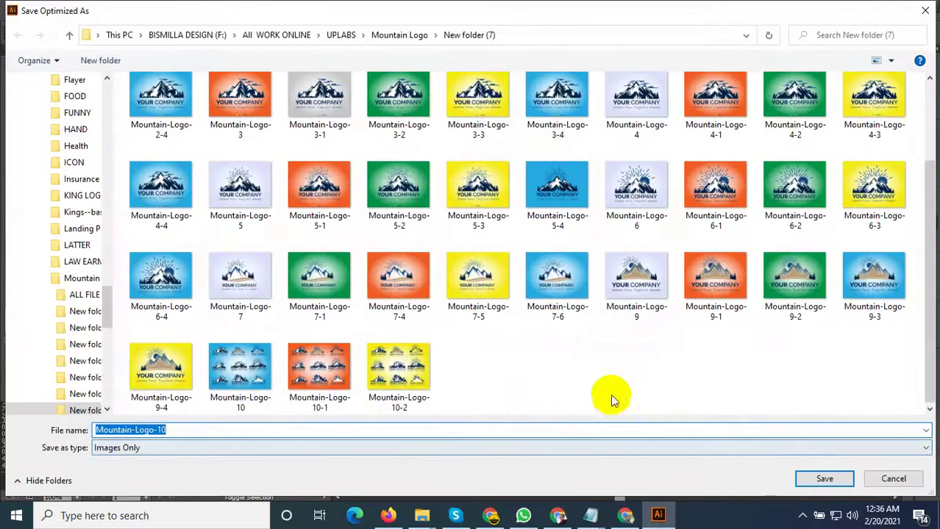
pyautogui.click(892, 478)
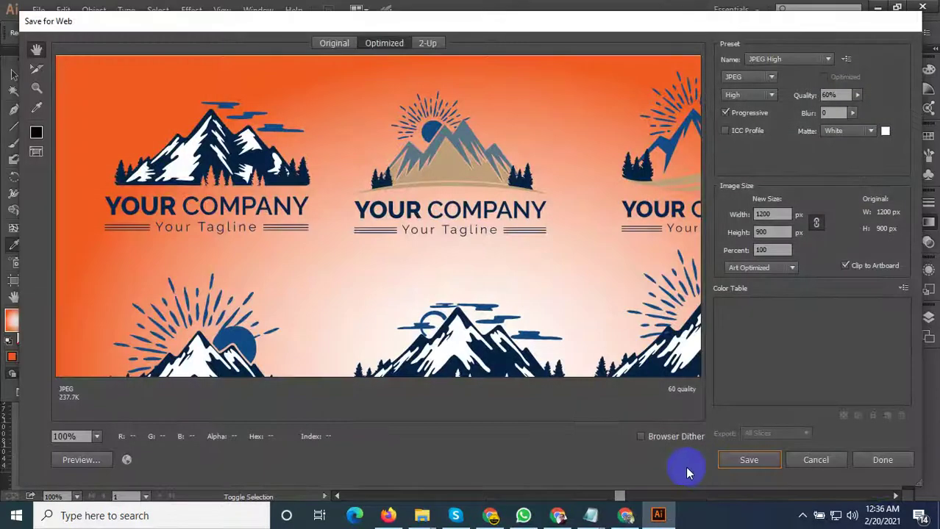
pyautogui.click(814, 460)
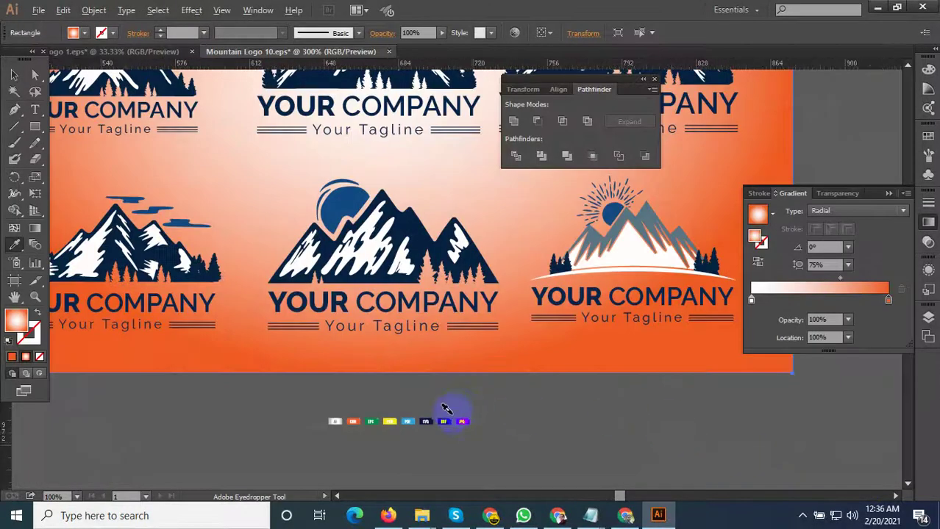
pyautogui.keyDown('alt'); pyautogui.scroll(3, 447, 414); pyautogui.keyUp('alt')
pyautogui.click(444, 439)
# Export the white-and-navy grid for web as Mountain-Logo-10-4.
pyautogui.keyDown('alt'); pyautogui.scroll(-4, 471, 441); pyautogui.keyUp('alt')
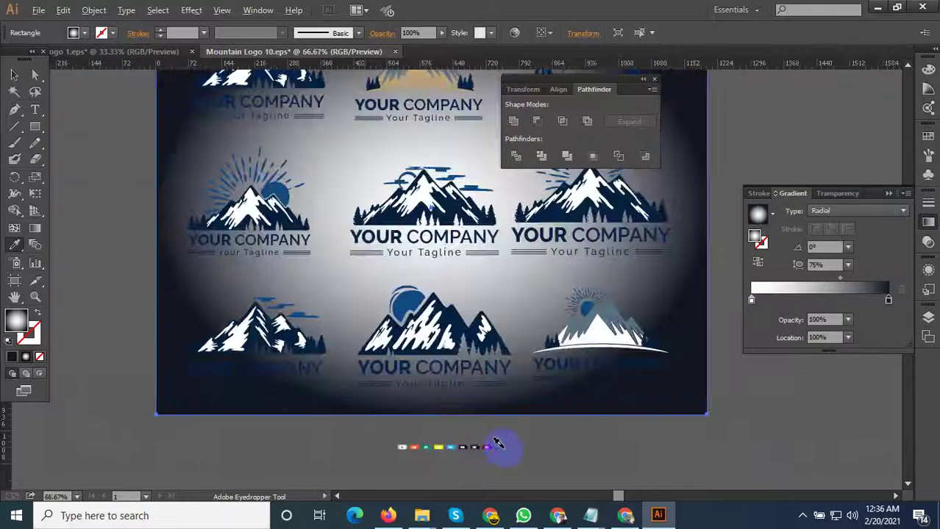
pyautogui.keyDown('alt'); pyautogui.scroll(-3, 507, 444); pyautogui.keyUp('alt')
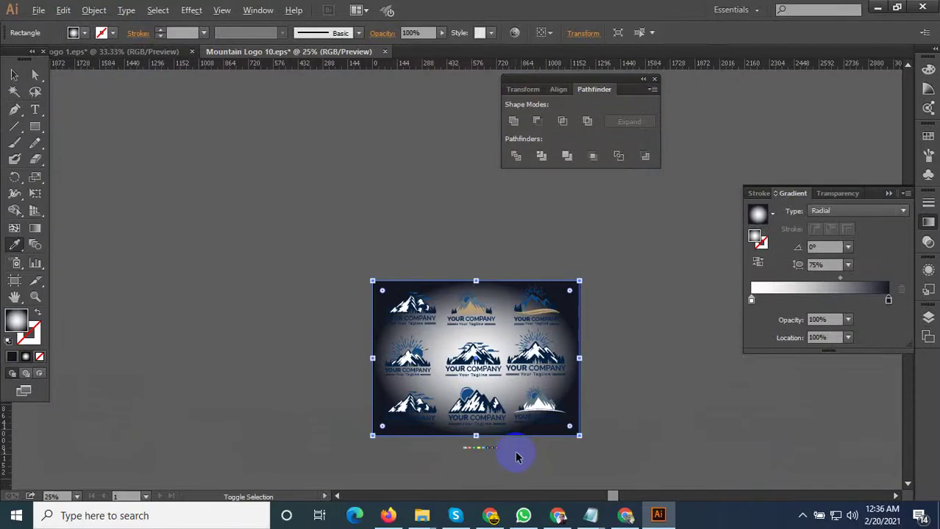
pyautogui.hotkey('ctrl', 'alt', 'shift', 's')
pyautogui.click(746, 459)
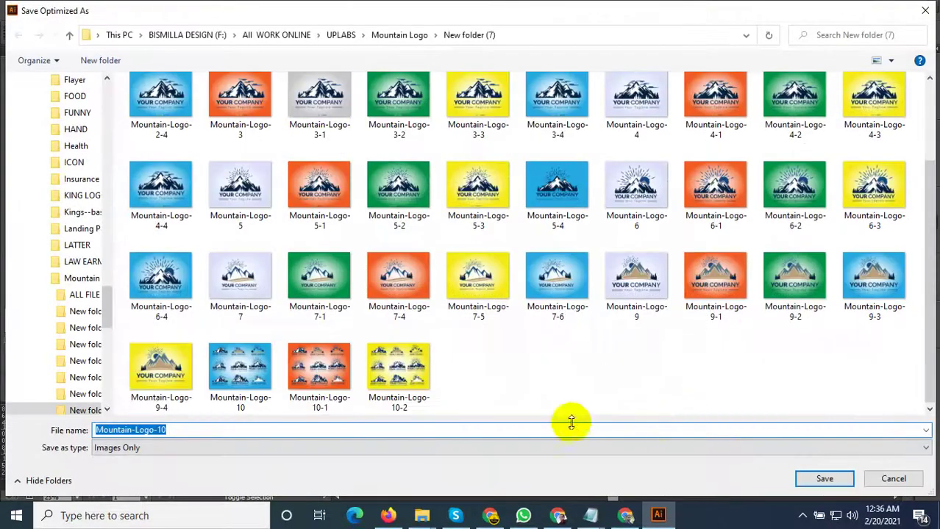
pyautogui.click(397, 379)
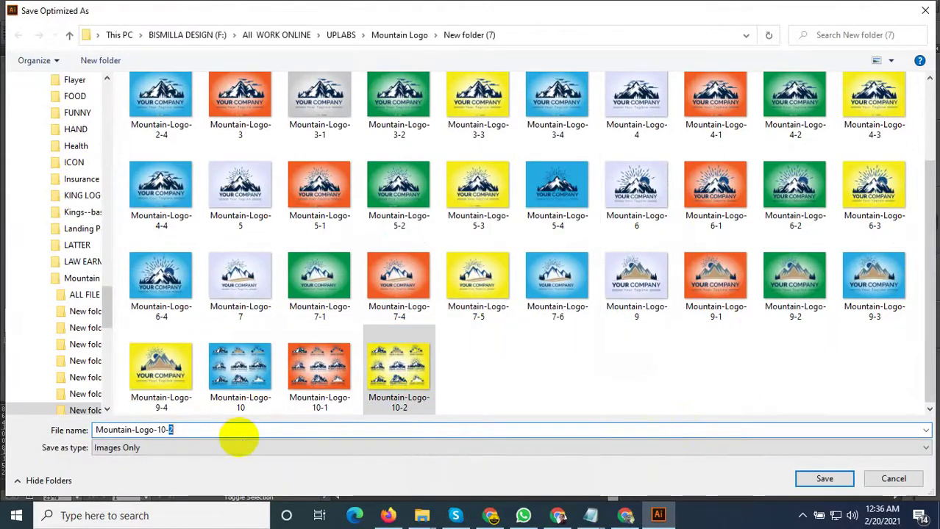
pyautogui.write('4')
pyautogui.click(841, 479)
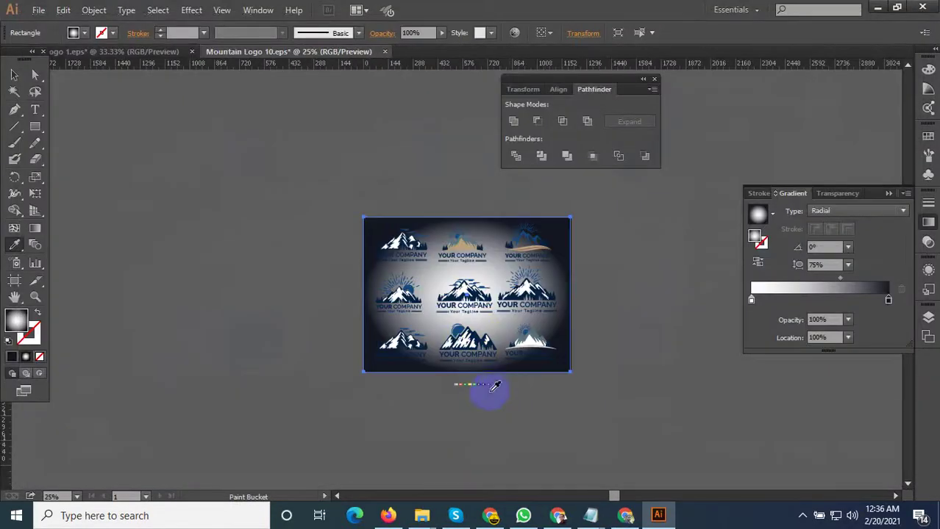
# Deselect the background rectangle and bring up the File Explorer windows from the taskbar.
pyautogui.scroll(2, 500, 375)
pyautogui.click(14, 74)
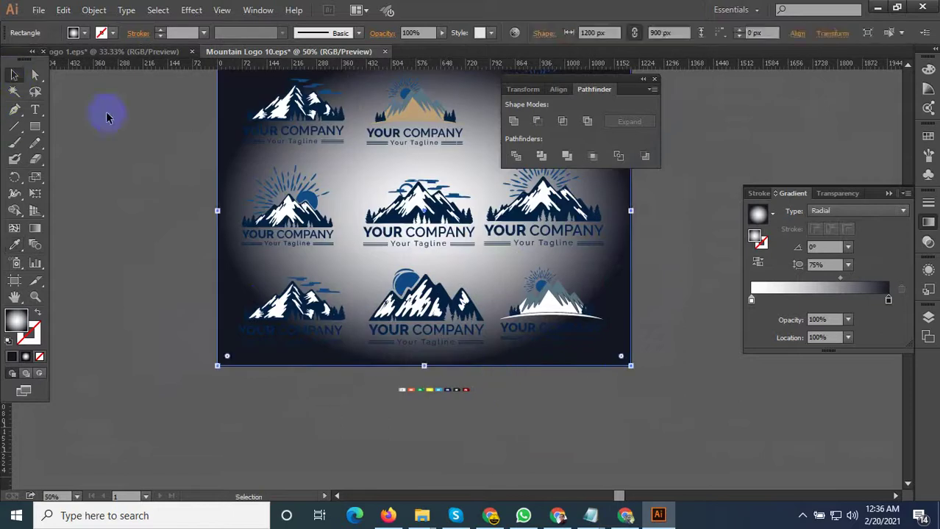
pyautogui.click(109, 116)
pyautogui.scroll(-3, 411, 361)
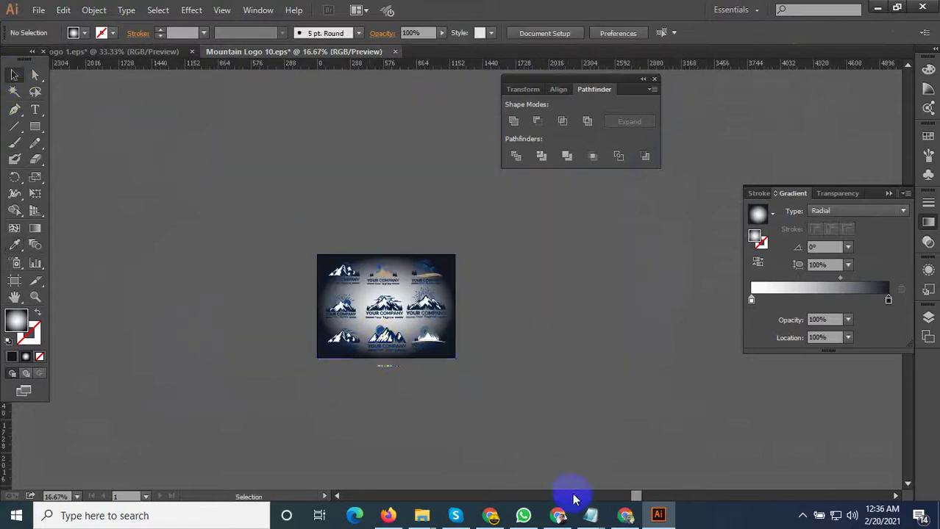
pyautogui.scroll(4, 410, 347)
pyautogui.scroll(1, 310, 216)
pyautogui.scroll(-2, 665, 393)
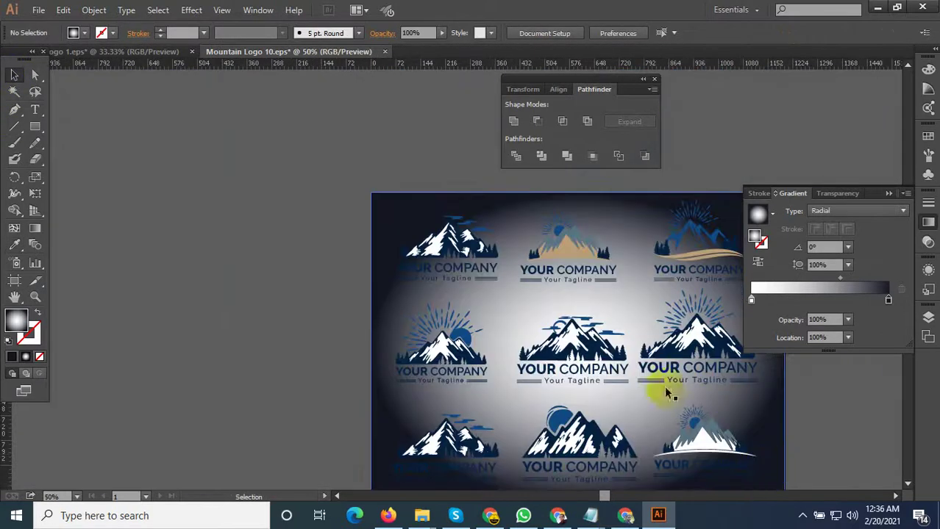
pyautogui.click(803, 516)
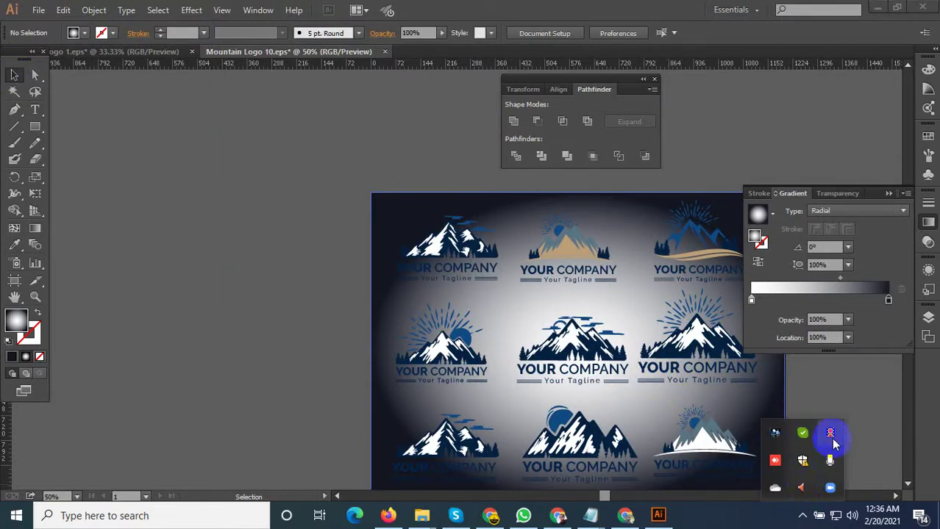
pyautogui.click(421, 515)
pyautogui.moveTo(347, 456)
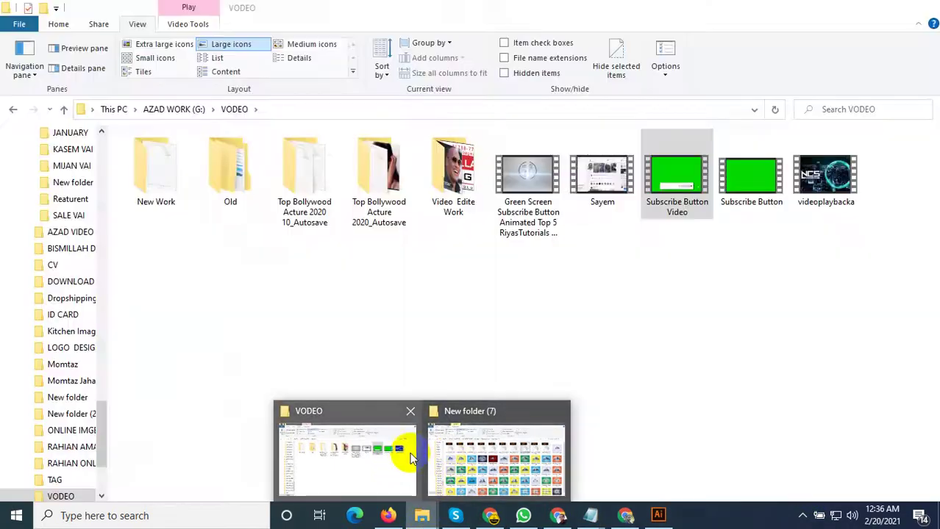
# Navigate File Explorer to All WORK ONLINE > shutterstock > Mountain Logo.
pyautogui.click(478, 452)
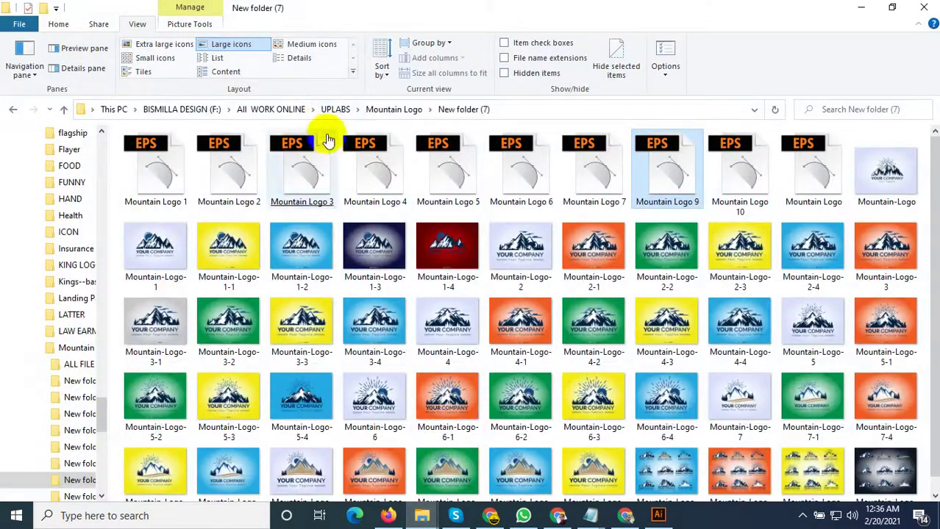
pyautogui.click(281, 109)
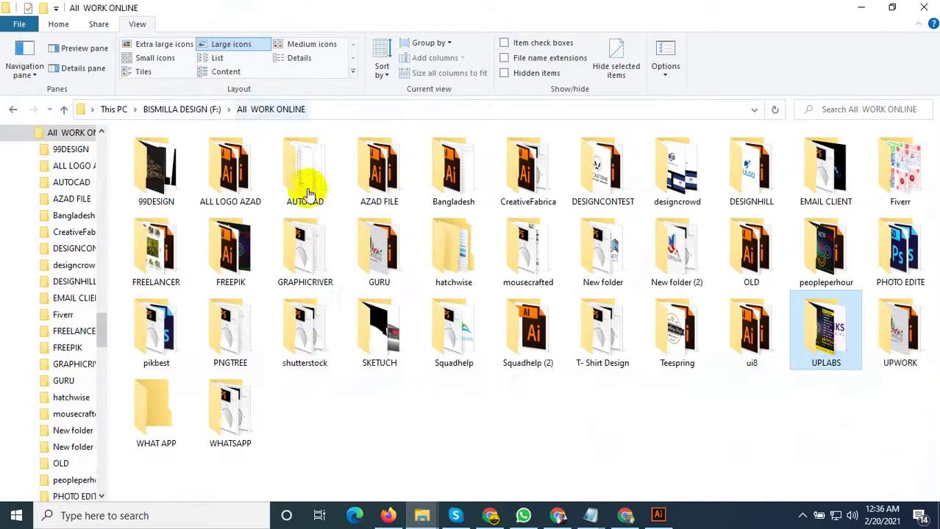
pyautogui.doubleClick(301, 356)
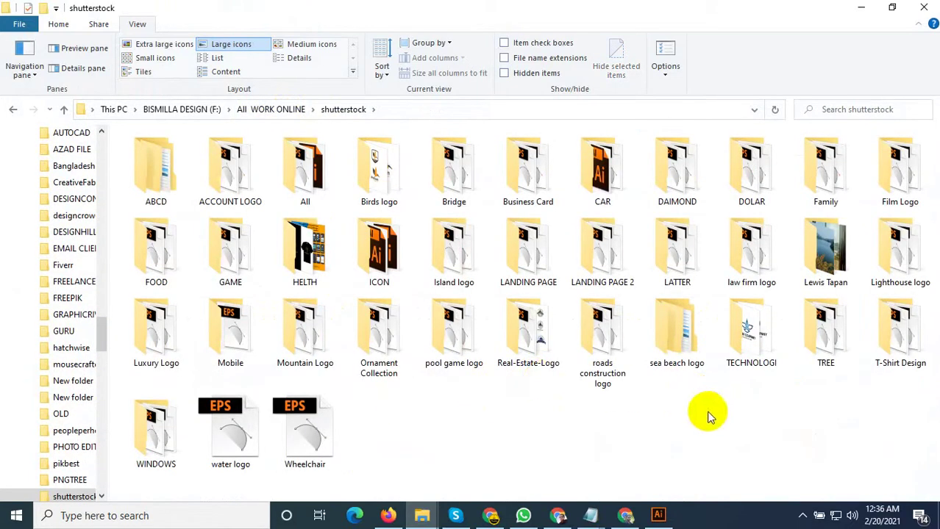
pyautogui.doubleClick(321, 353)
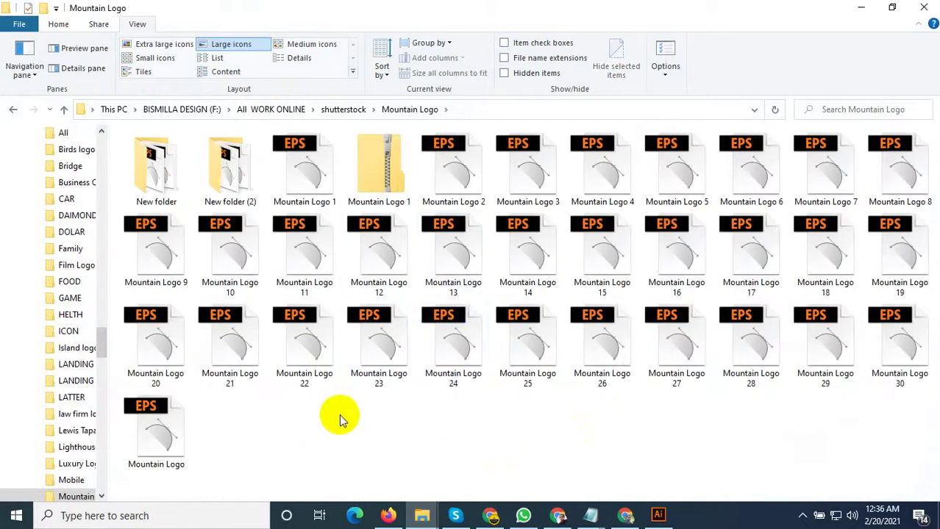
# Create New folder (3) in Mountain Logo, then open New folder (2) and Mountain Logo 6.
pyautogui.rightClick(345, 431)
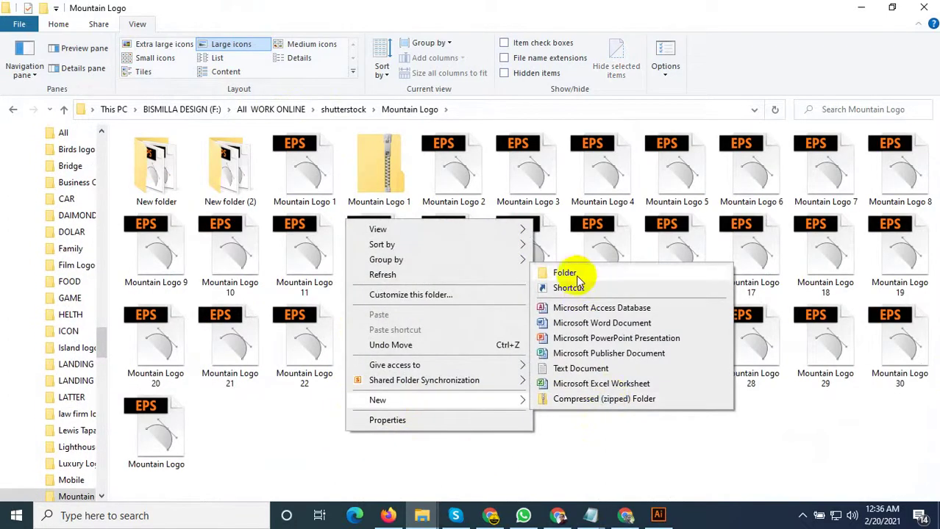
pyautogui.click(571, 270)
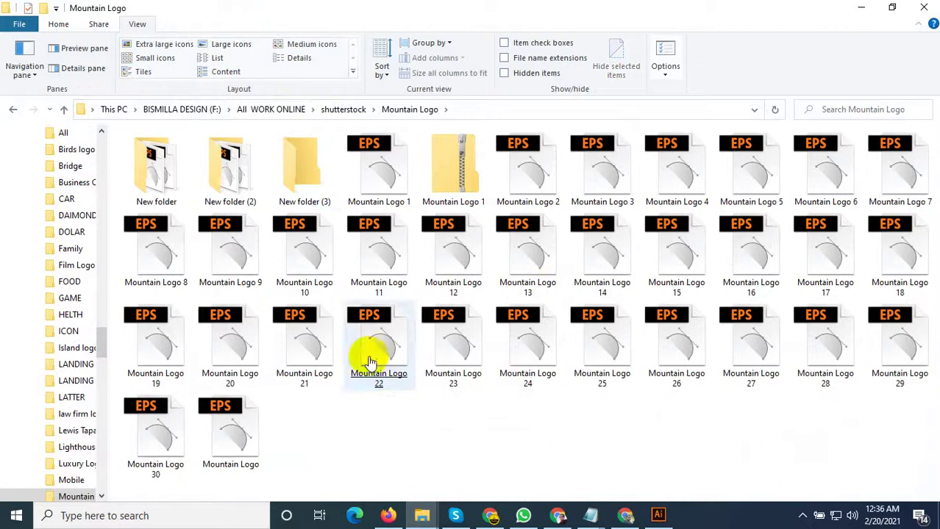
pyautogui.click(250, 208)
pyautogui.doubleClick(253, 182)
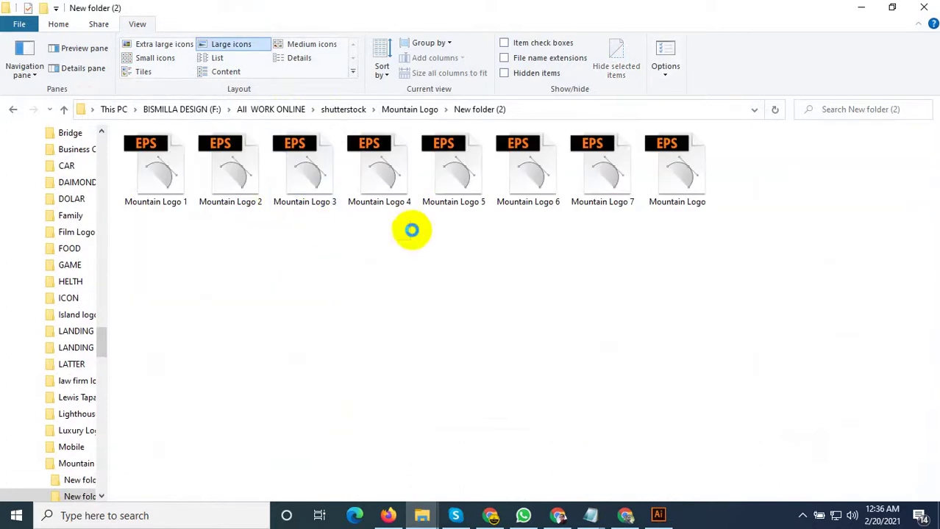
pyautogui.doubleClick(529, 185)
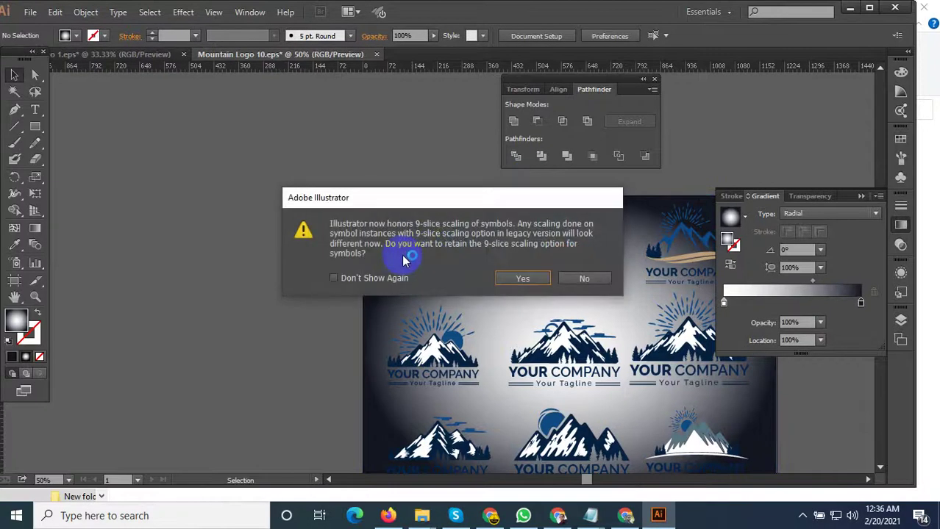
# Dismiss the 9-slice scaling prompt and select the existing logo on Mountain Logo 6.
pyautogui.click(528, 276)
pyautogui.scroll(-2, 417, 289)
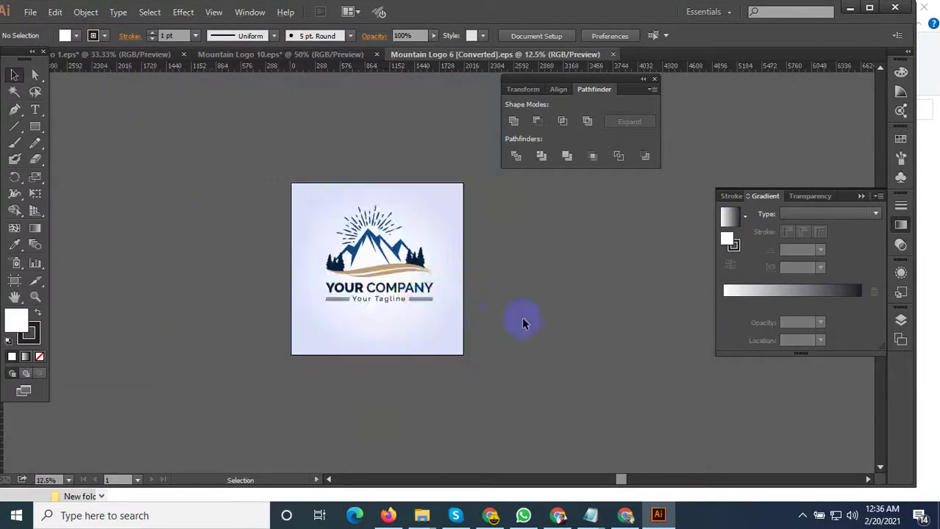
pyautogui.moveTo(522, 317)
pyautogui.mouseDown()
pyautogui.moveTo(300, 206)
pyautogui.moveTo(346, 251)
pyautogui.moveTo(308, 59)
pyautogui.mouseUp()
# Marquee-select all nine logos in Mountain Logo 10 to carry across.
pyautogui.scroll(-2, 368, 243)
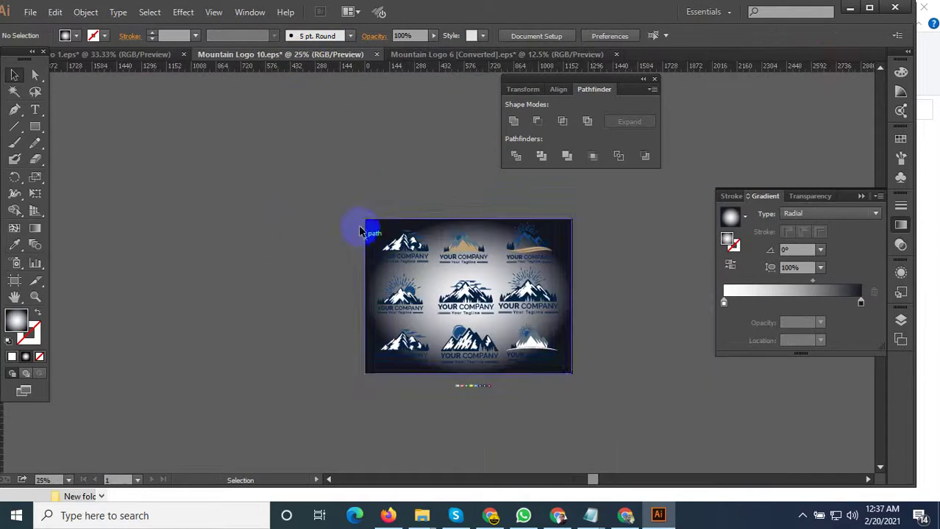
pyautogui.moveTo(590, 399); pyautogui.dragTo(596, 389)
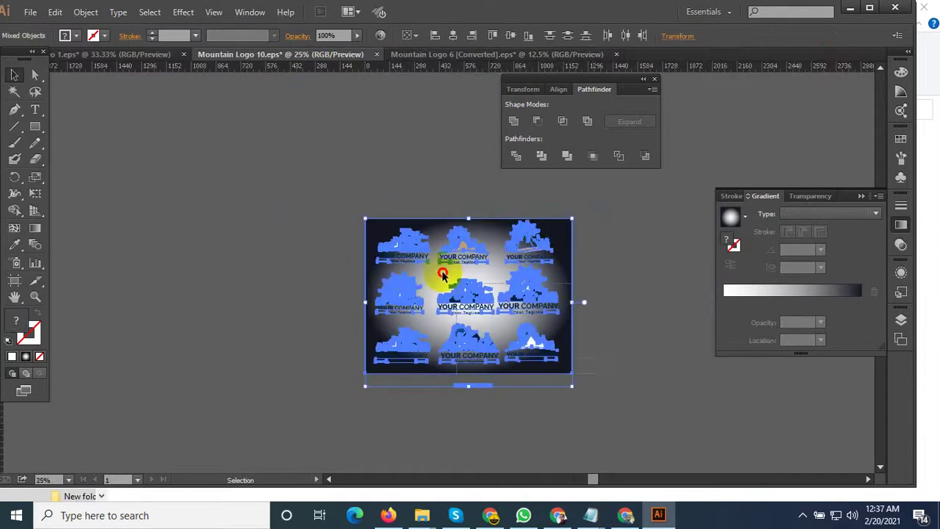
pyautogui.keyDown('ctrl'); pyautogui.click(403, 267); pyautogui.keyUp('ctrl')
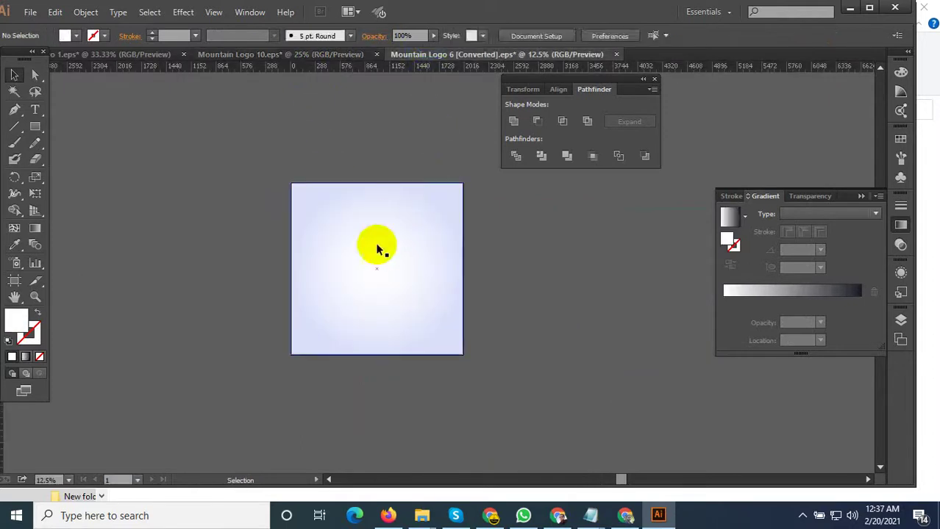
# Drop the nine logos onto the Mountain Logo 6 artboard and enlarge the grid.
pyautogui.moveTo(349, 56)
pyautogui.mouseDown()
pyautogui.moveTo(434, 291)
pyautogui.moveTo(332, 241)
pyautogui.mouseUp()
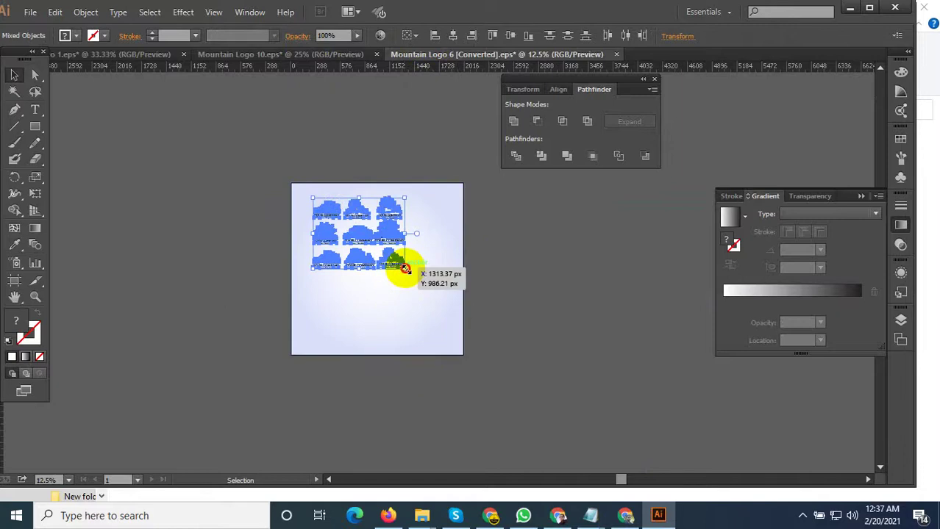
pyautogui.moveTo(406, 269); pyautogui.dragTo(453, 361)
pyautogui.scroll(2, 441, 308)
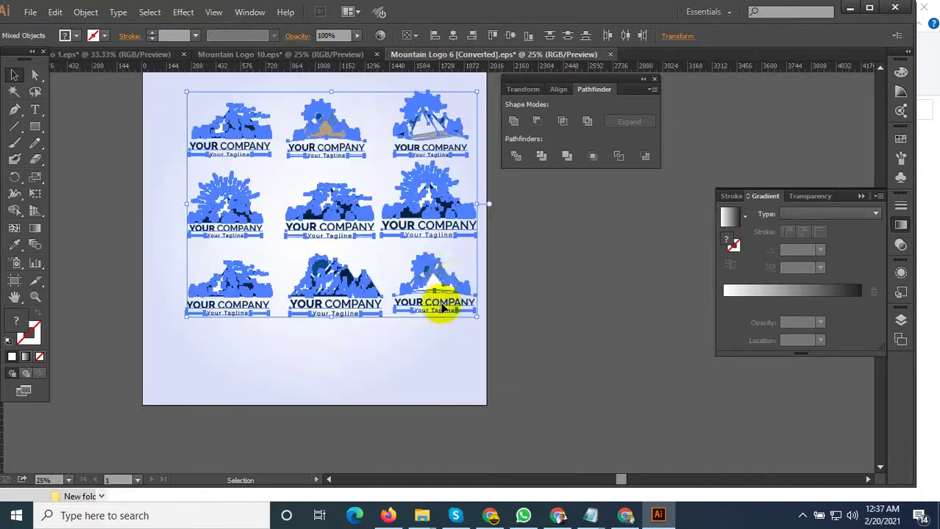
pyautogui.moveTo(441, 289); pyautogui.dragTo(412, 285)
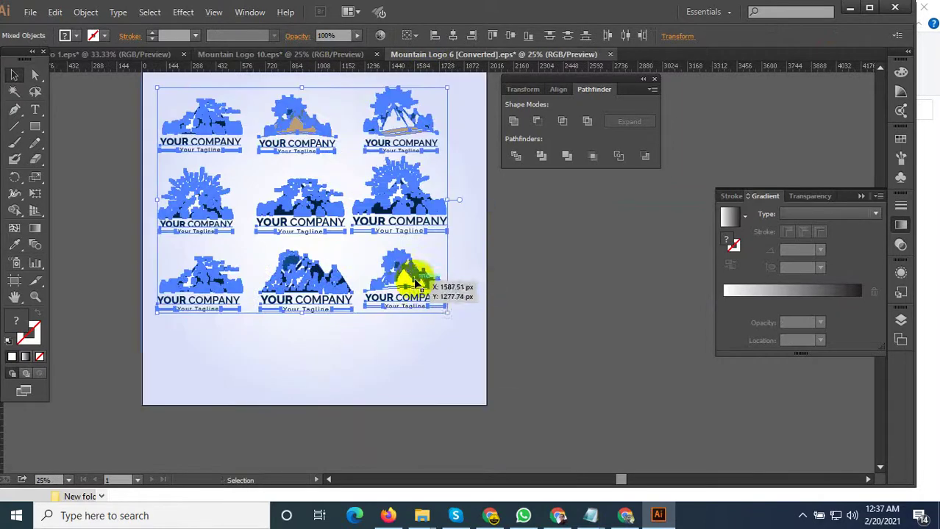
pyautogui.moveTo(449, 312); pyautogui.dragTo(473, 364)
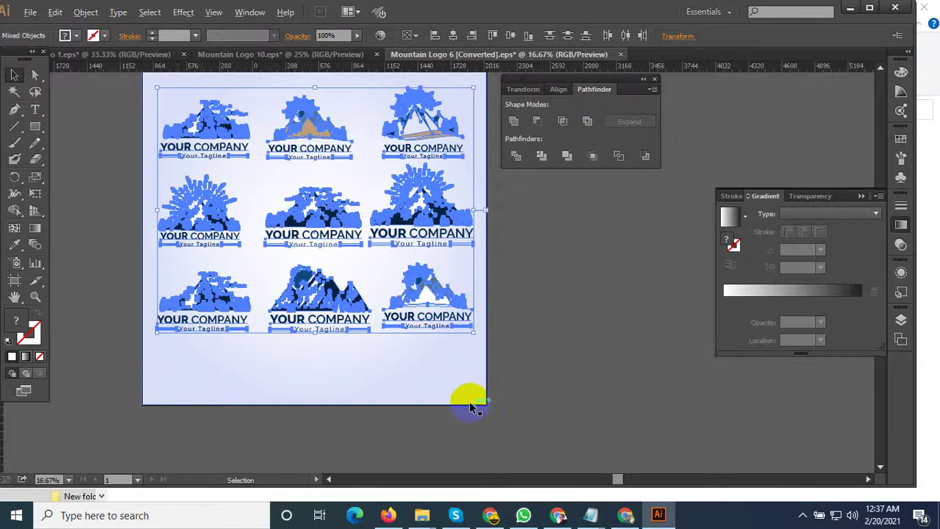
# Resize the logo grid from its corners to span the artboard, then nudge it lower.
pyautogui.scroll(-1, 471, 409)
pyautogui.moveTo(265, 194); pyautogui.dragTo(254, 179)
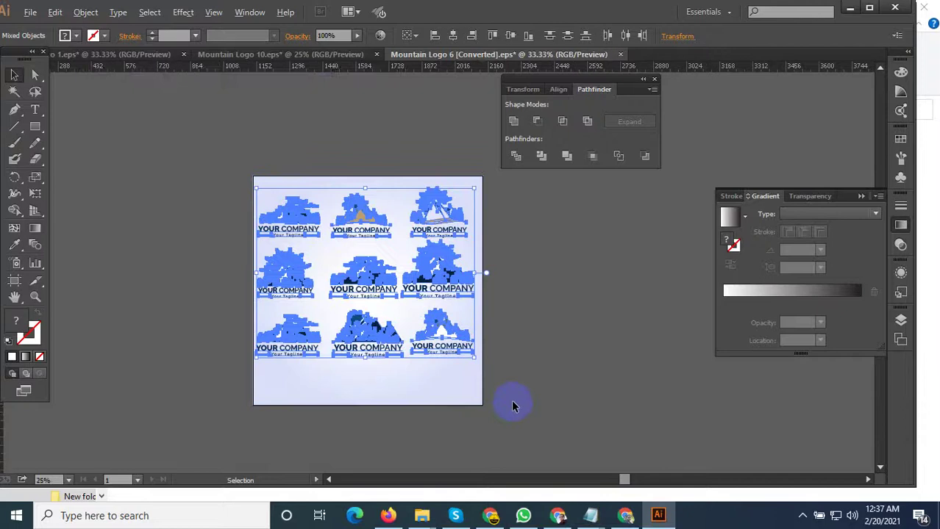
pyautogui.scroll(2, 511, 399)
pyautogui.moveTo(436, 315); pyautogui.dragTo(448, 335)
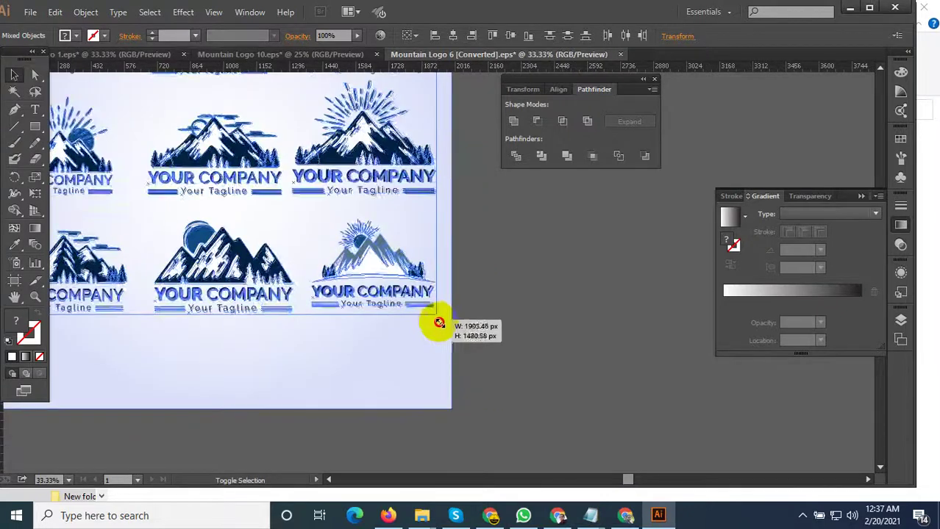
pyautogui.moveTo(556, 392); pyautogui.dragTo(555, 392)
pyautogui.scroll(-2, 533, 390)
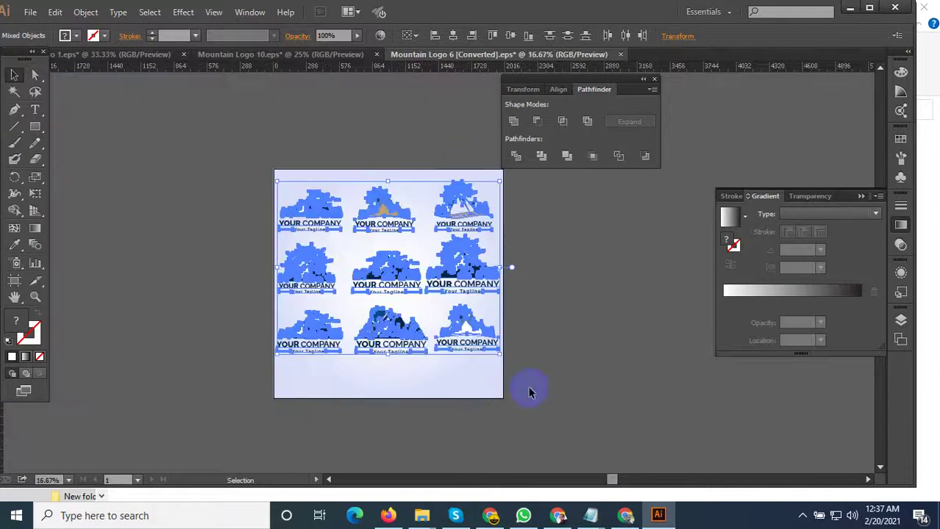
pyautogui.moveTo(386, 340); pyautogui.dragTo(393, 351)
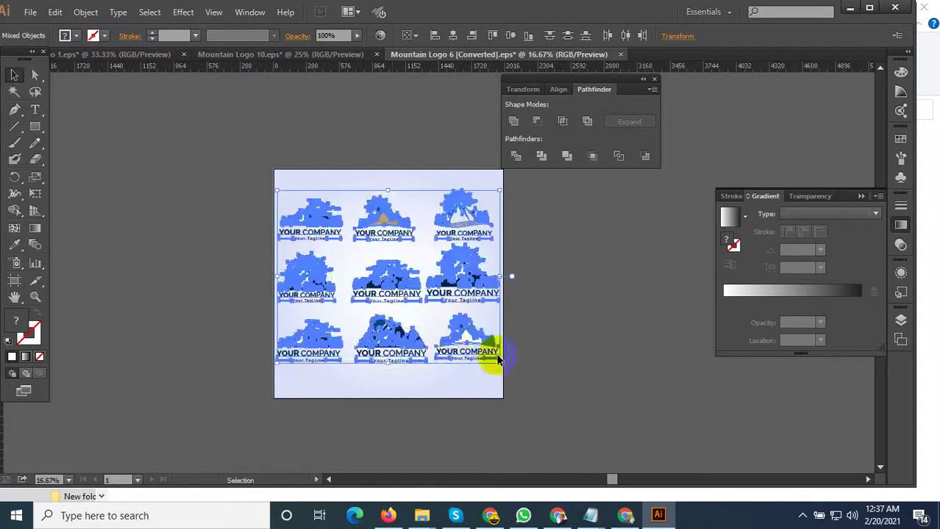
# Marquee-select all nine logos on the artboard to check the grid, then deselect.
pyautogui.click(592, 320)
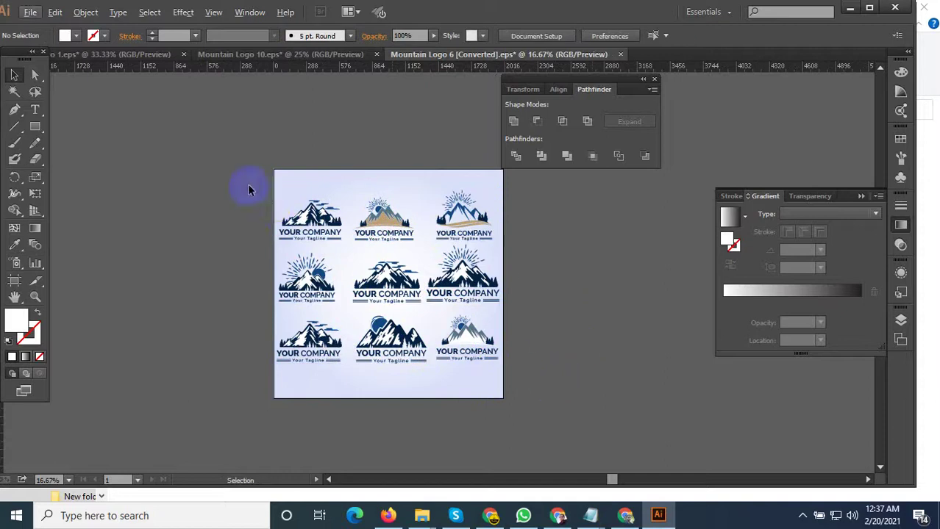
pyautogui.moveTo(248, 187); pyautogui.dragTo(608, 411)
pyautogui.scroll(2, 388, 357)
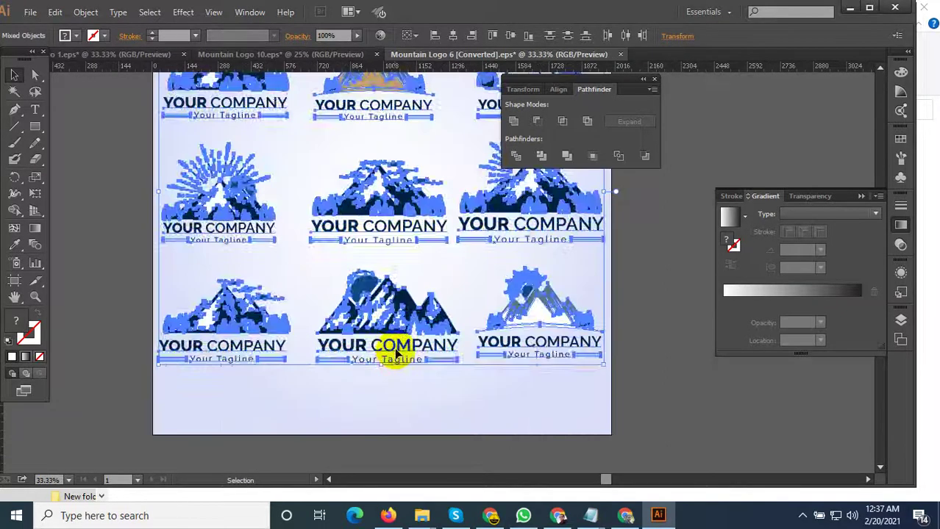
pyautogui.scroll(-2, 442, 411)
pyautogui.click(621, 340)
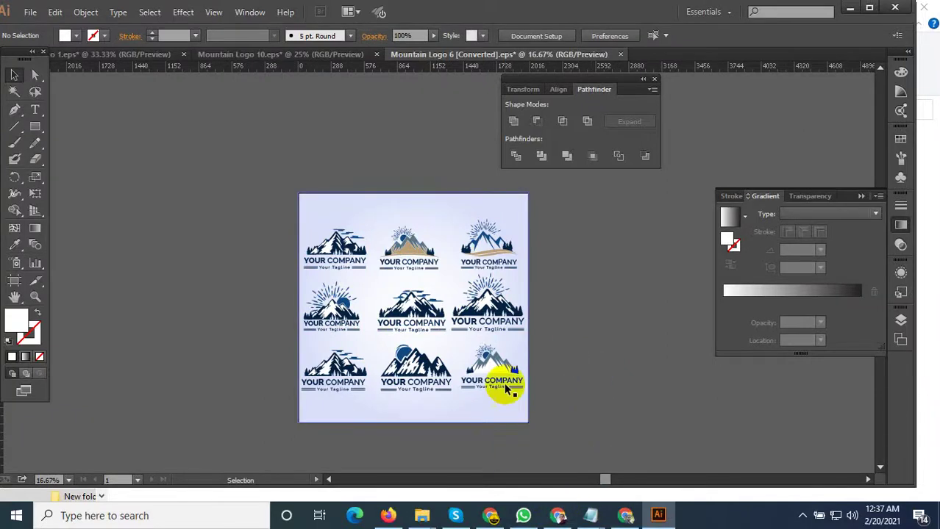
pyautogui.moveTo(421, 516)
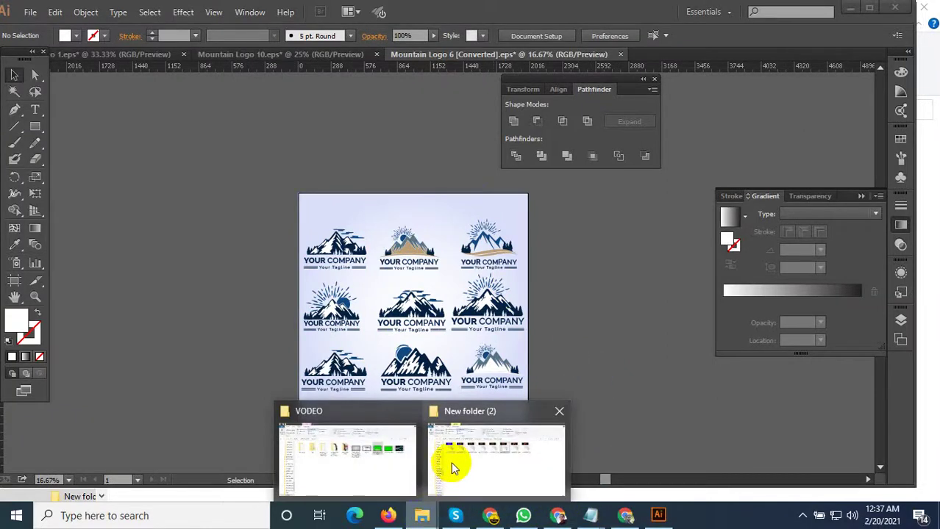
# Browse from the BISMILLA DESIGN drive to All WORK ONLINE > UPLABS > Mountain Logo > New folder (8).
pyautogui.click(453, 457)
pyautogui.click(411, 112)
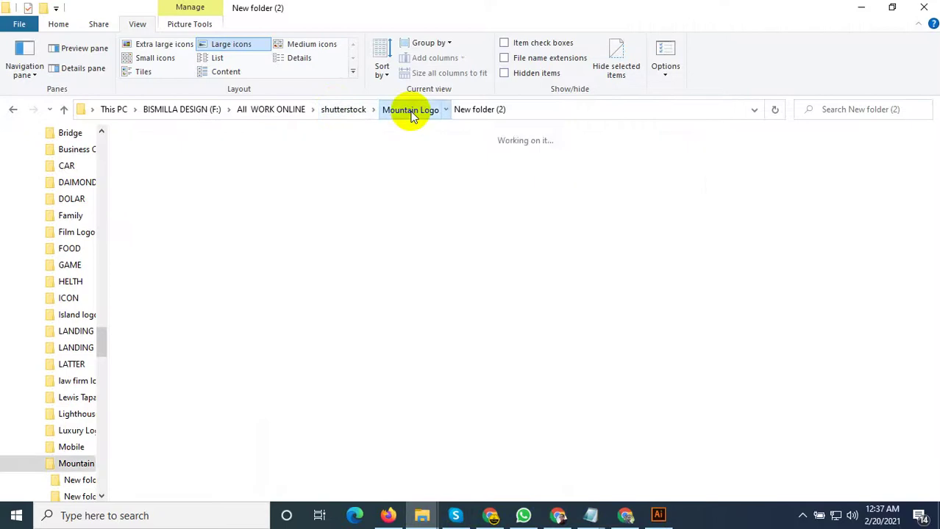
pyautogui.click(346, 113)
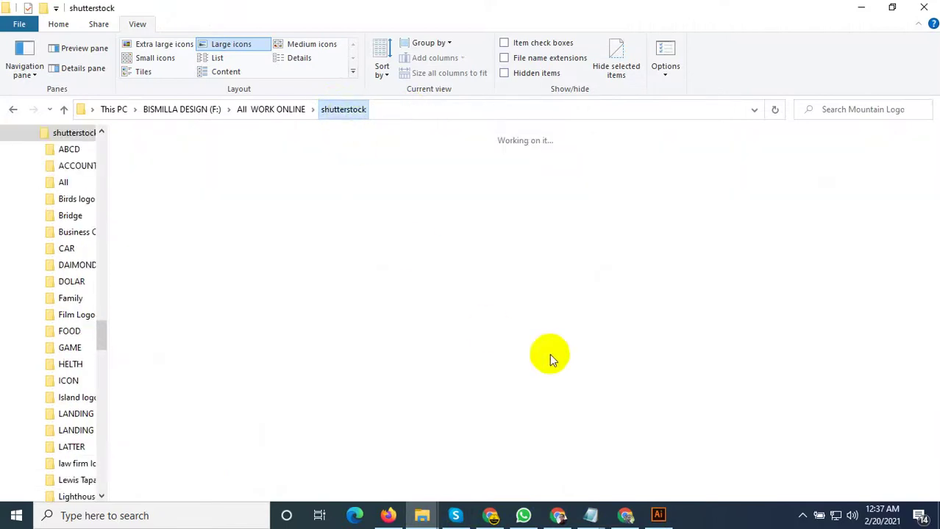
pyautogui.click(184, 109)
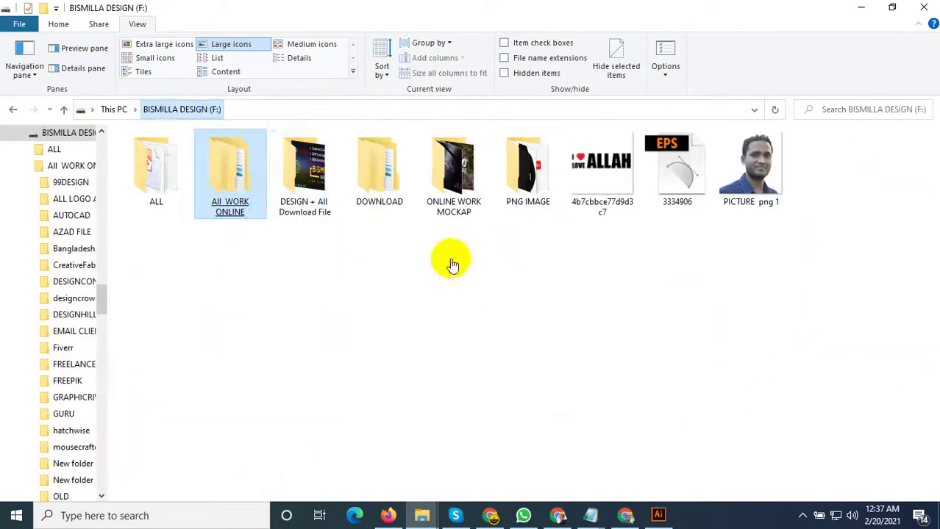
pyautogui.doubleClick(234, 198)
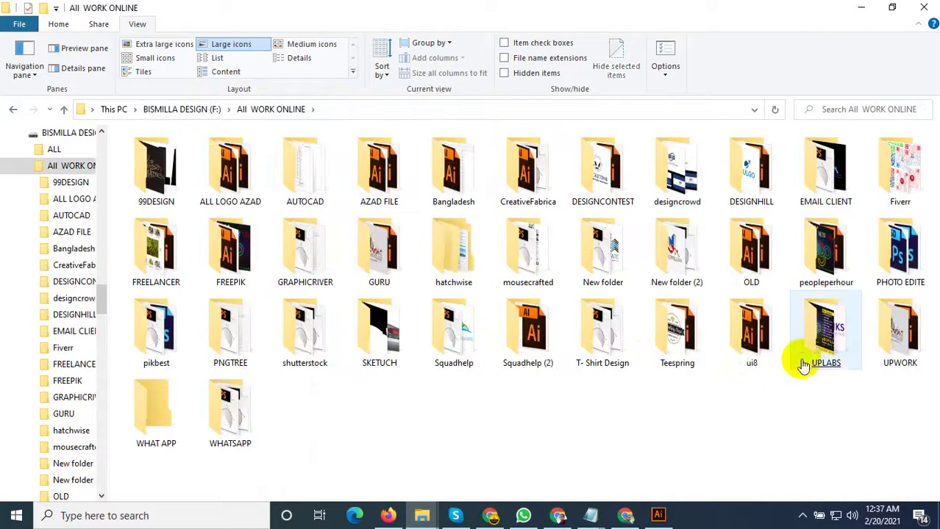
pyautogui.doubleClick(801, 360)
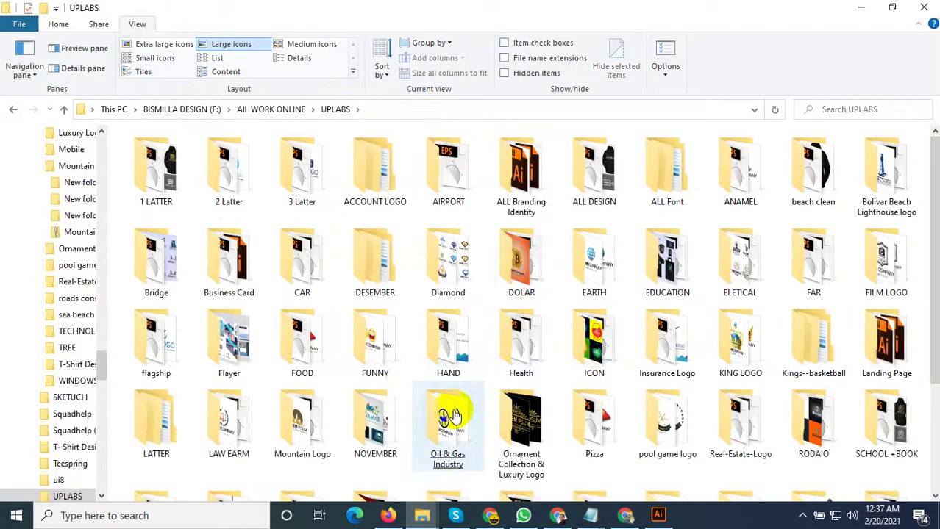
pyautogui.doubleClick(294, 401)
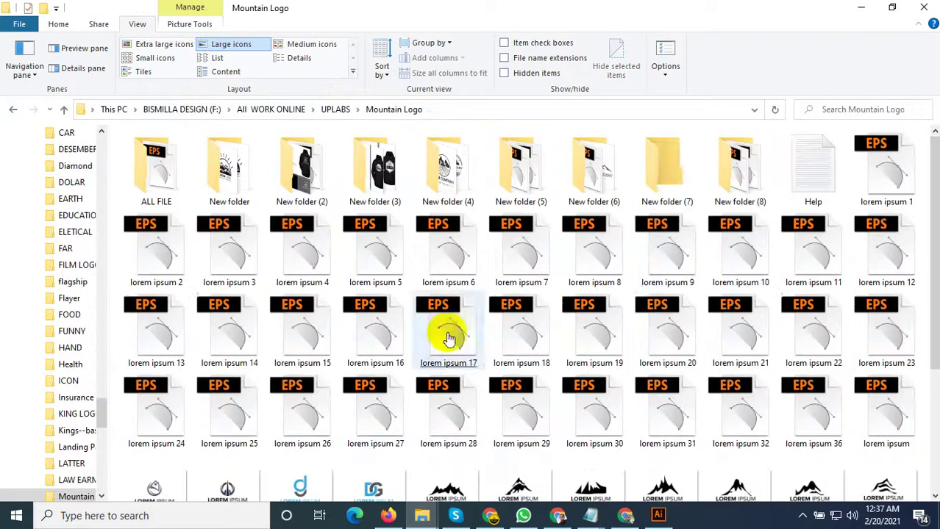
pyautogui.doubleClick(734, 182)
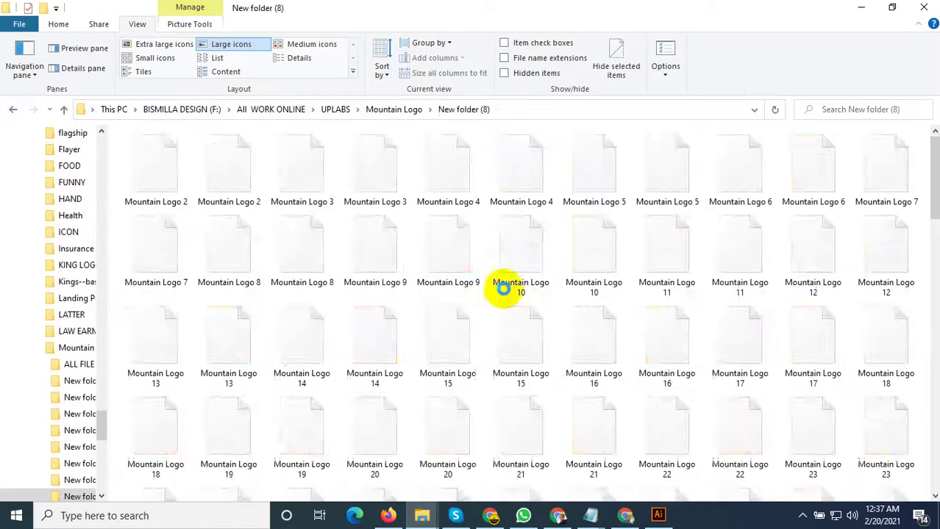
# Open Mountain Logo 20 from New folder (8) in Illustrator.
pyautogui.scroll(-3, 499, 353)
pyautogui.scroll(-3, 499, 353)
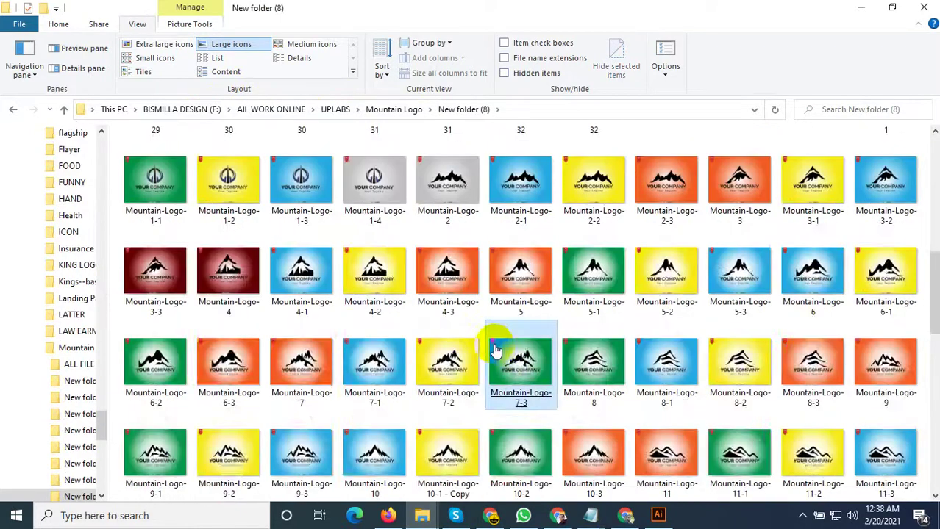
pyautogui.scroll(3, 504, 353)
pyautogui.click(384, 172)
pyautogui.doubleClick(384, 171)
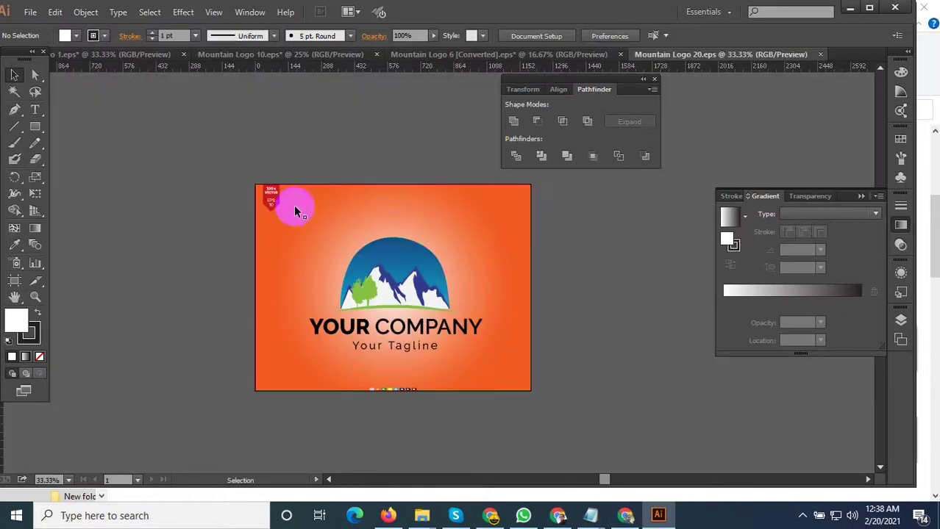
# Bring the 100% VECTOR EPS 10 badge over and place it in the artboard's top-left corner.
pyautogui.click(295, 234)
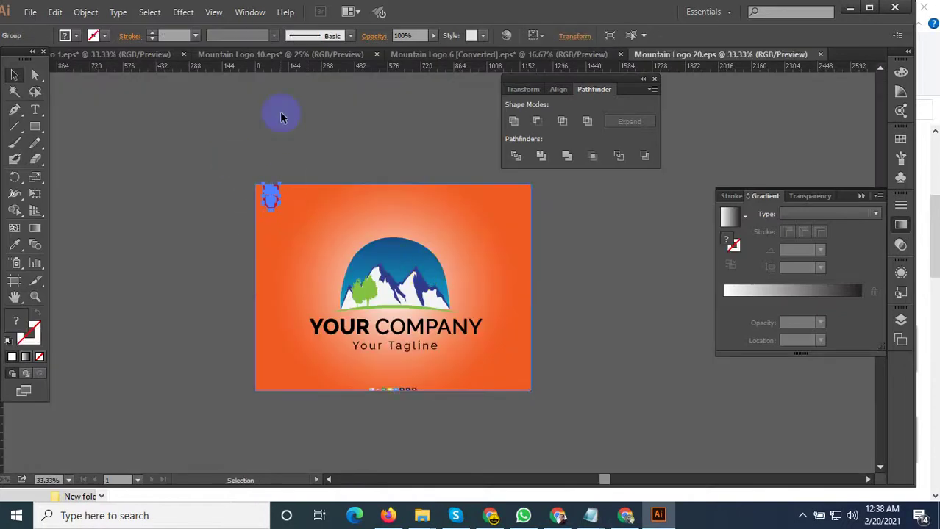
pyautogui.click(828, 51)
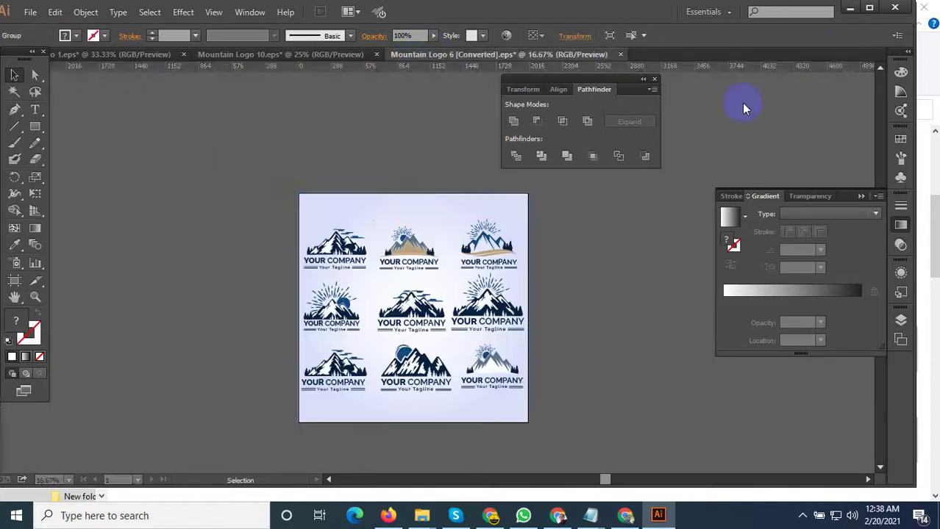
pyautogui.scroll(2, 409, 285)
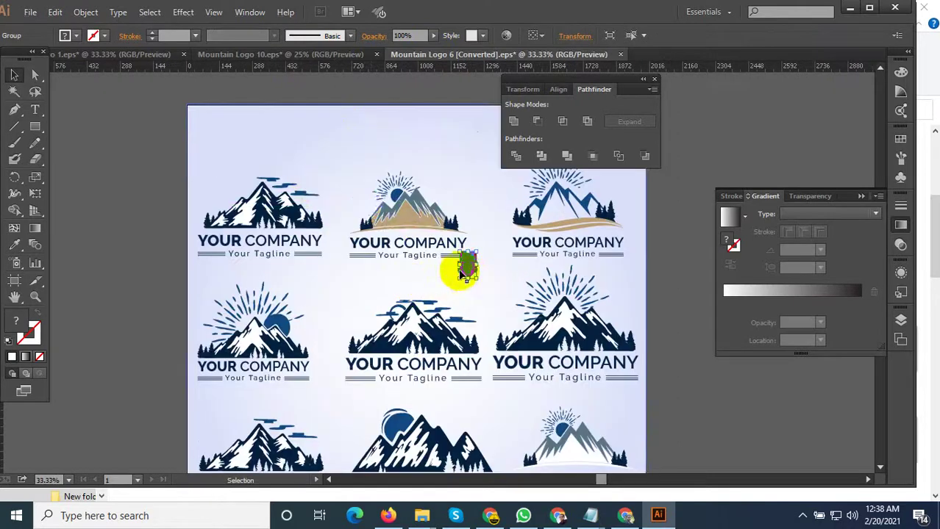
pyautogui.moveTo(138, 141); pyautogui.dragTo(248, 195)
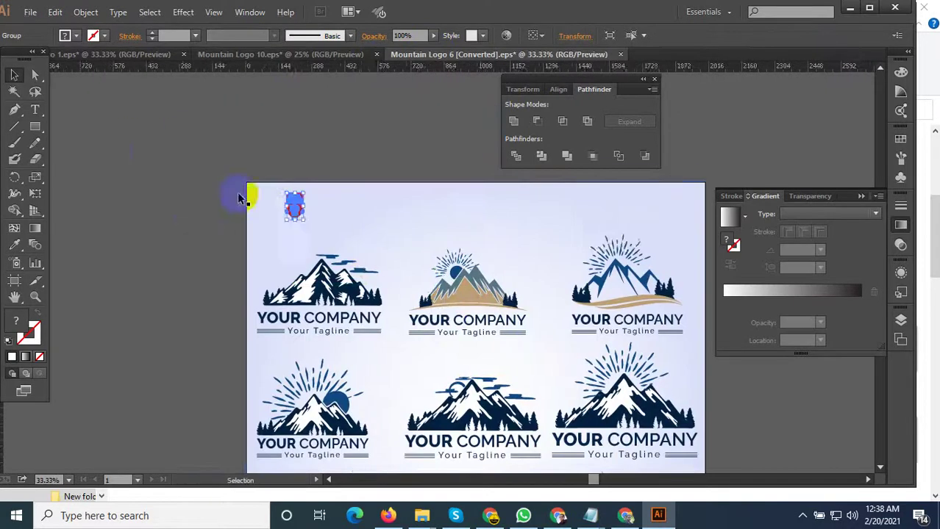
pyautogui.scroll(4, 248, 195)
pyautogui.moveTo(397, 259); pyautogui.dragTo(277, 210)
pyautogui.click(306, 164)
# Select all artwork, convert the YOUR COMPANY and tagline text to outlines, then deselect.
pyautogui.scroll(2, 272, 196)
pyautogui.scroll(-6, 279, 239)
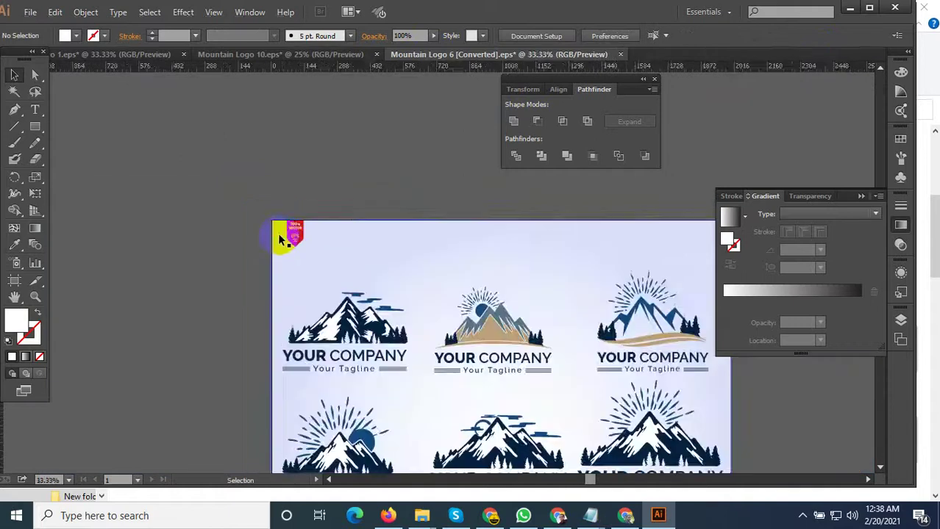
pyautogui.scroll(-3, 275, 242)
pyautogui.hotkey('ctrl', 'a')
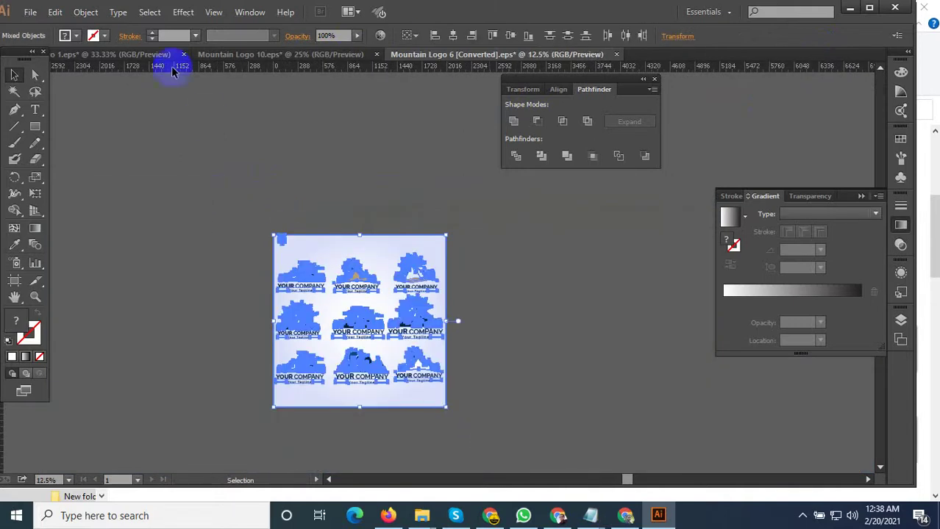
pyautogui.click(117, 12)
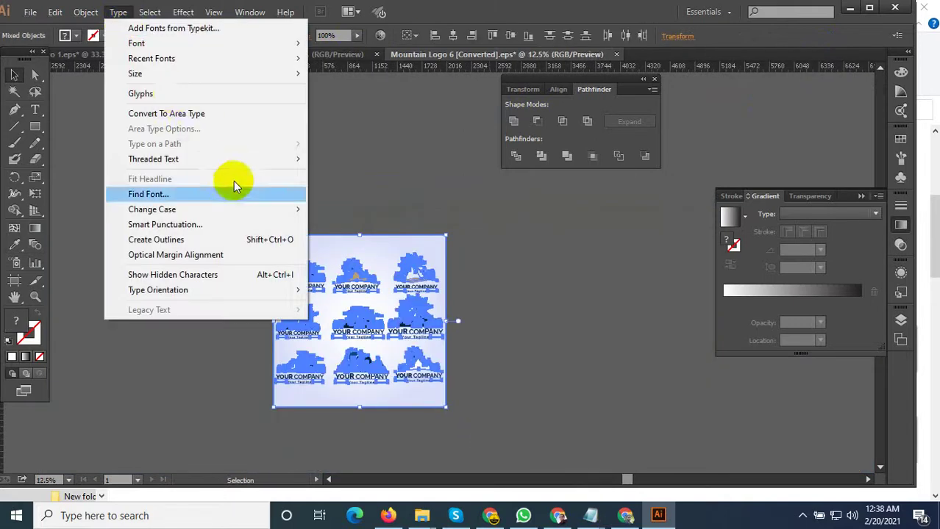
pyautogui.click(270, 238)
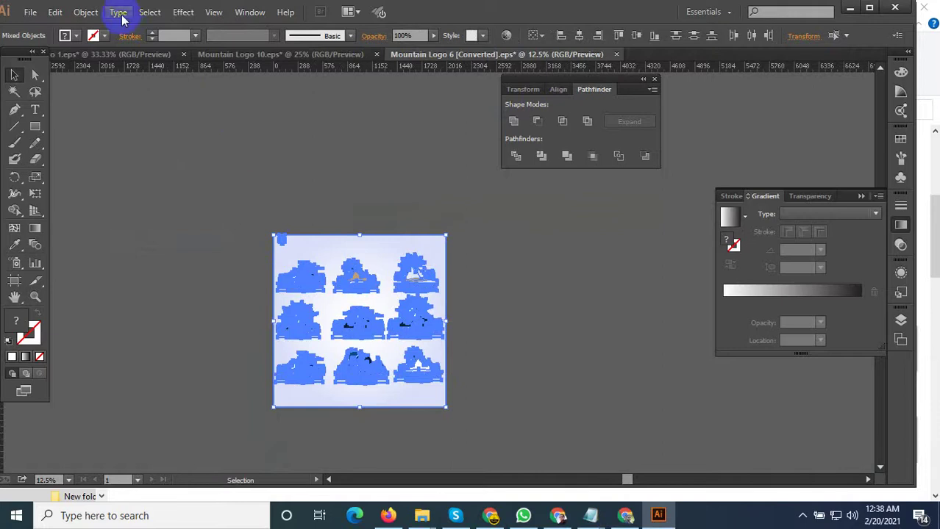
pyautogui.click(118, 12)
pyautogui.click(258, 237)
pyautogui.click(499, 239)
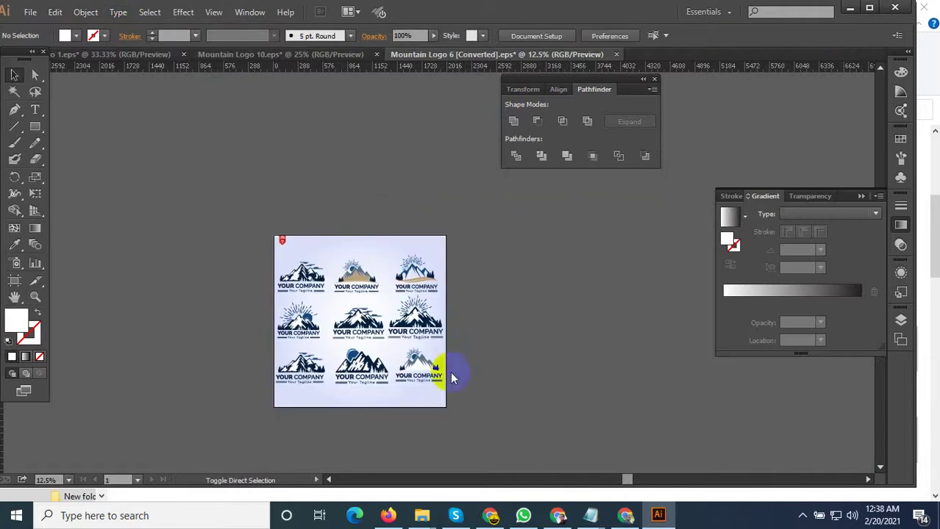
pyautogui.hotkey('ctrl', 's')
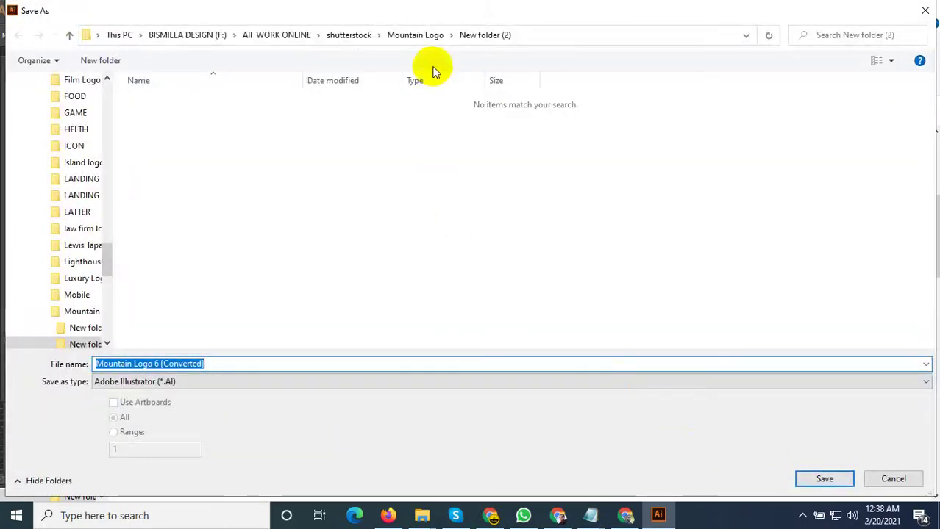
# Save as Illustrator EPS named Mountain Logo in Mountain Logo > New folder (3).
pyautogui.click(413, 44)
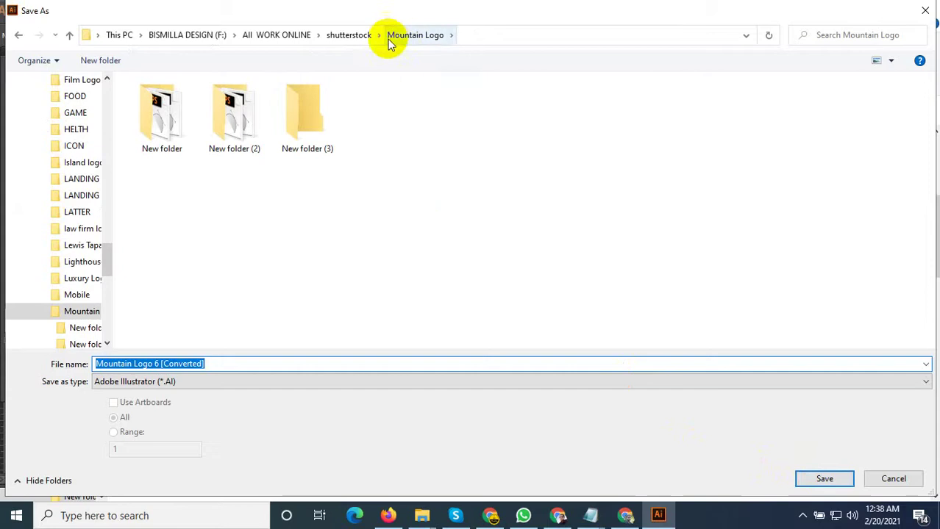
pyautogui.click(353, 36)
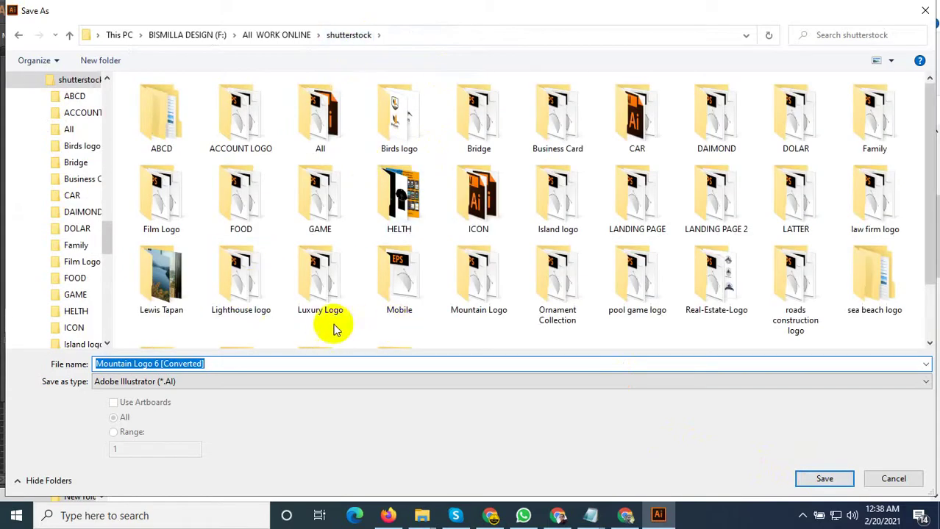
pyautogui.scroll(-1, 418, 326)
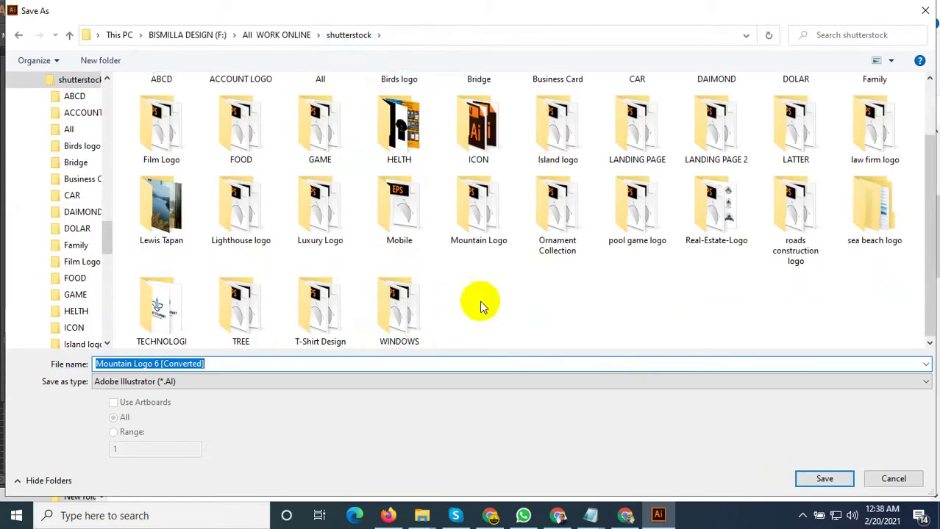
pyautogui.doubleClick(480, 213)
pyautogui.doubleClick(325, 136)
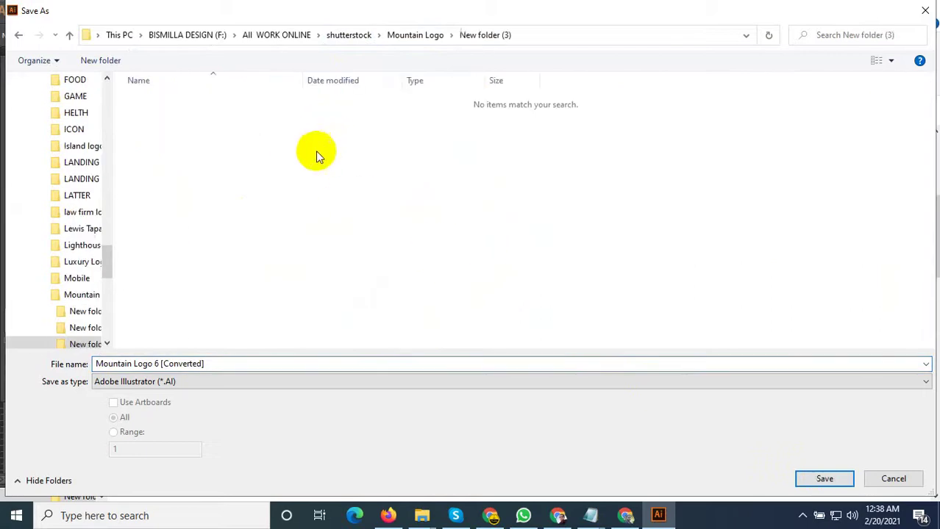
pyautogui.doubleClick(226, 366)
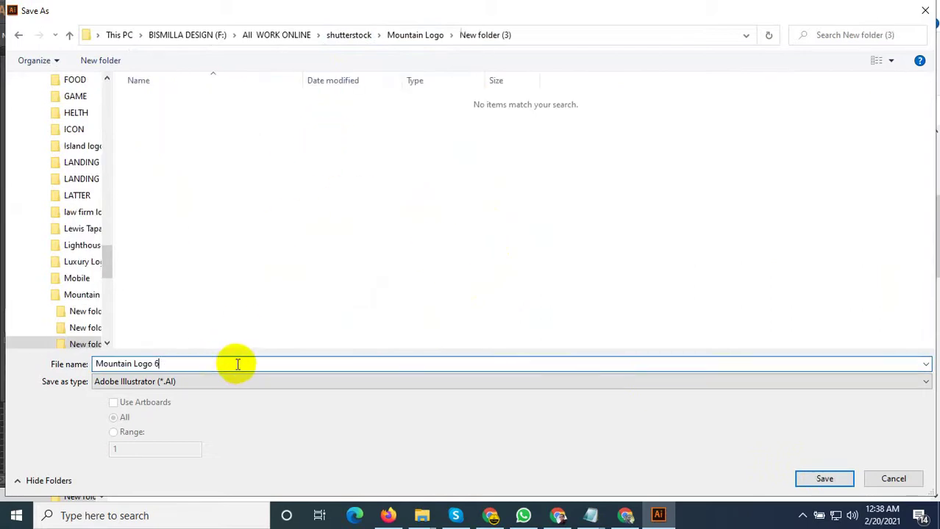
pyautogui.click(245, 381)
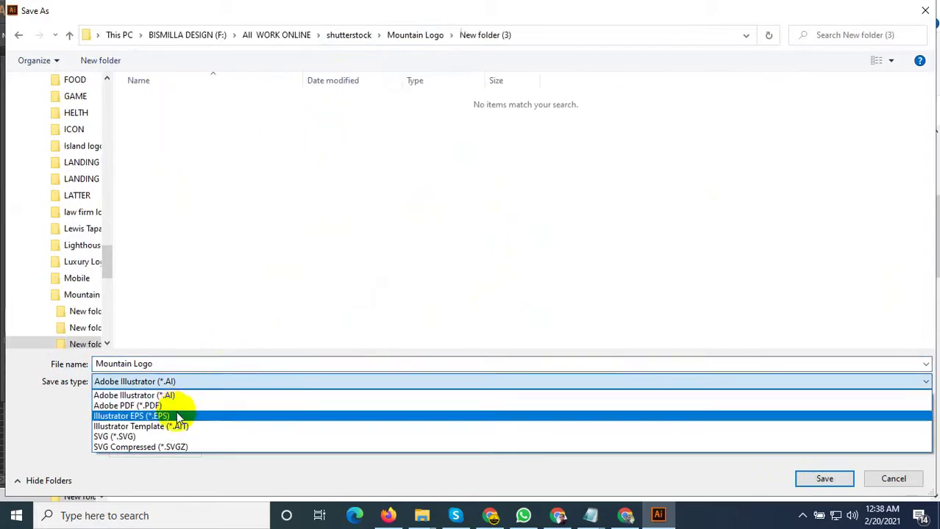
pyautogui.click(179, 414)
pyautogui.click(805, 485)
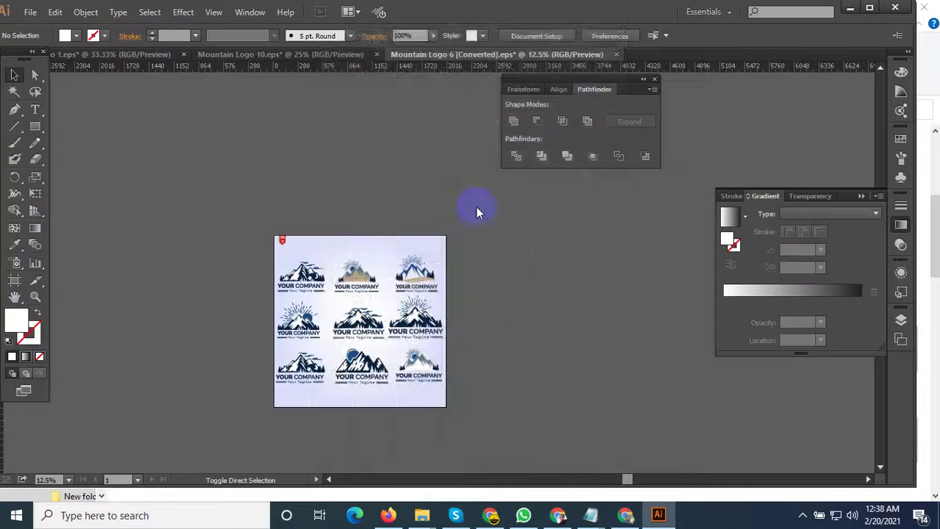
# Set EPS compatibility to Illustrator 10 and accept the older-format warning.
pyautogui.click(462, 63)
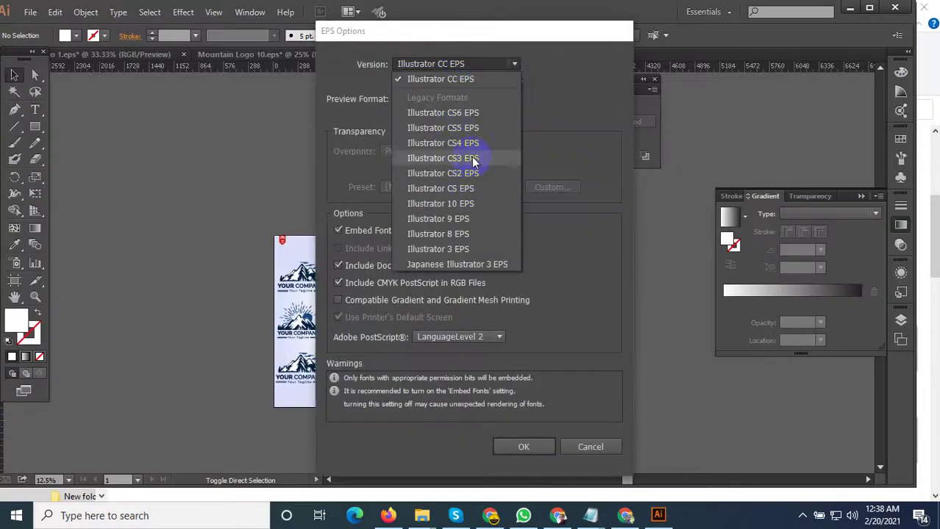
pyautogui.click(463, 204)
pyautogui.click(520, 439)
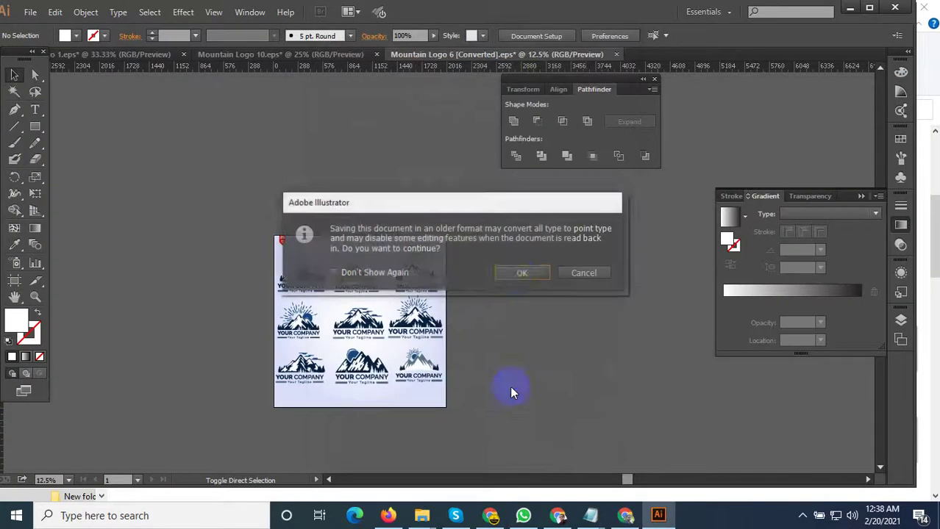
pyautogui.click(520, 274)
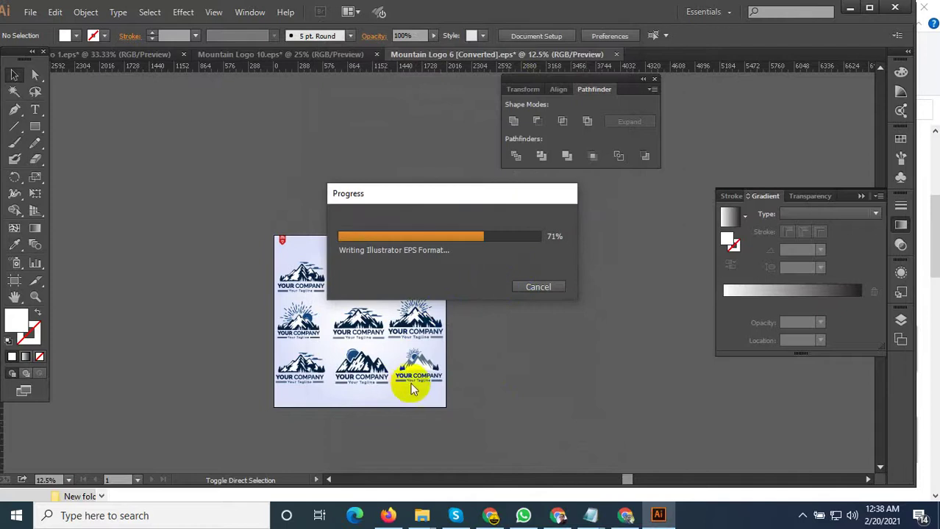
pyautogui.scroll(2, 320, 409)
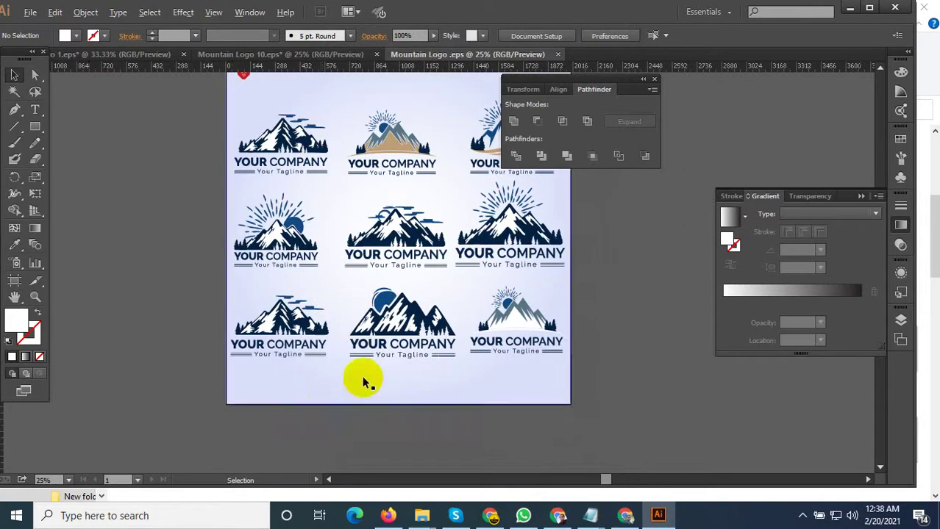
# Reorder the document tabs so Mountain Logo .eps comes first and Mountain Logo 1.eps last.
pyautogui.scroll(-2, 390, 401)
pyautogui.moveTo(432, 61)
pyautogui.mouseDown()
pyautogui.moveTo(75, 66)
pyautogui.moveTo(169, 59)
pyautogui.mouseUp()
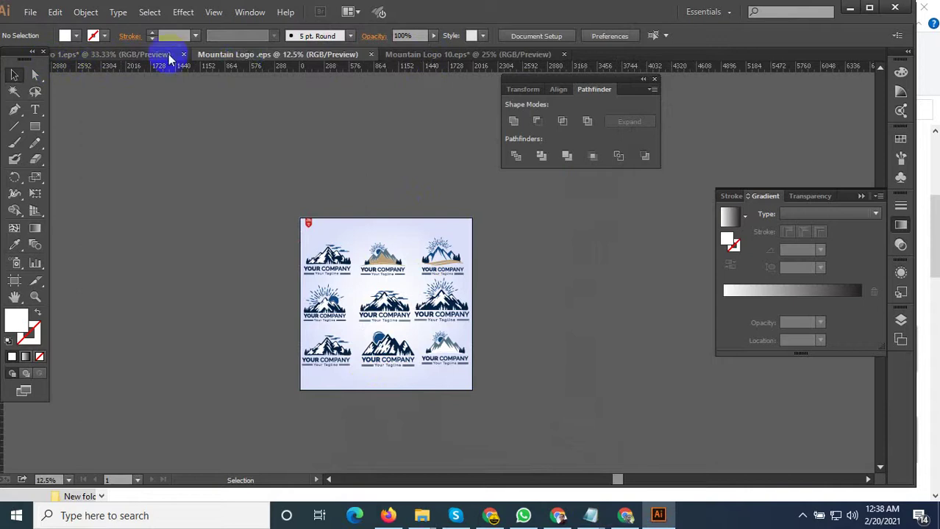
pyautogui.moveTo(247, 61); pyautogui.dragTo(99, 68)
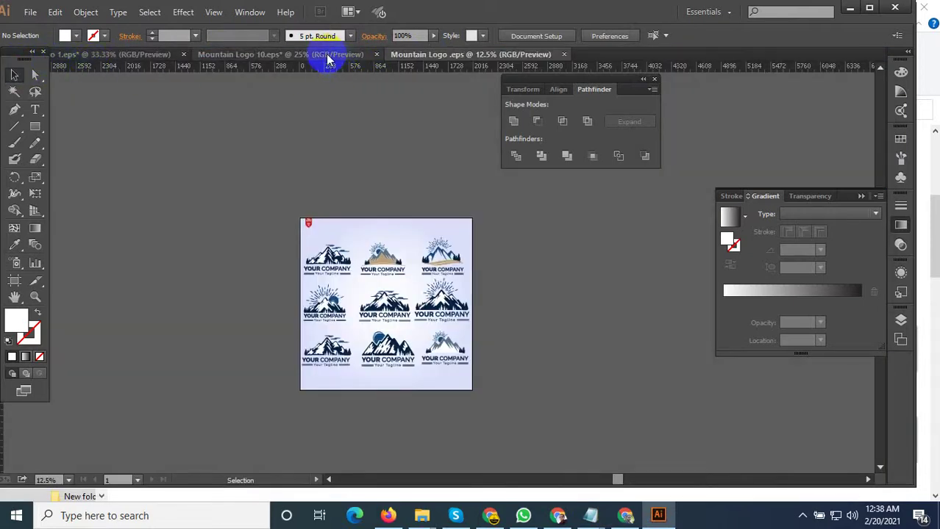
pyautogui.moveTo(329, 61)
pyautogui.mouseDown()
pyautogui.moveTo(636, 59)
pyautogui.moveTo(334, 76)
pyautogui.mouseUp()
pyautogui.moveTo(155, 58); pyautogui.dragTo(533, 57)
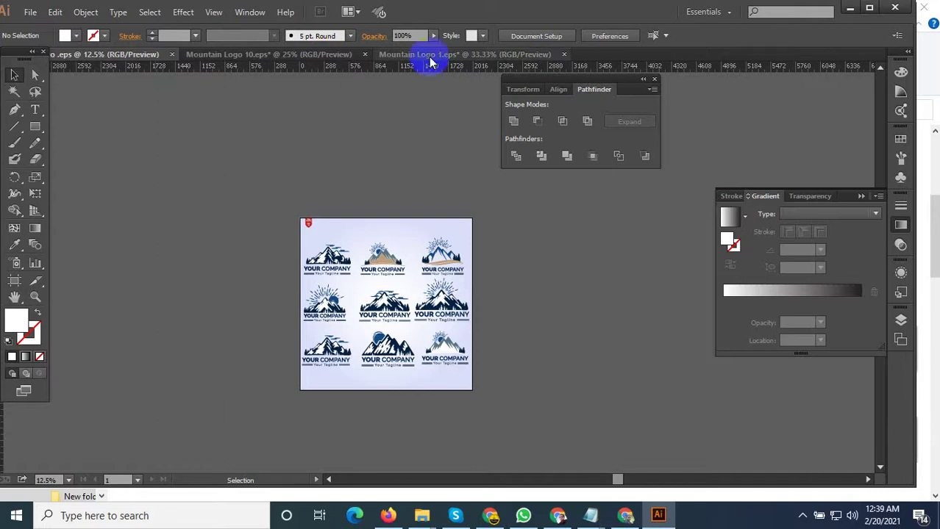
# Cycle through Mountain Logo 10.eps and Mountain Logo 1.eps, then return to Mountain Logo .eps.
pyautogui.click(309, 55)
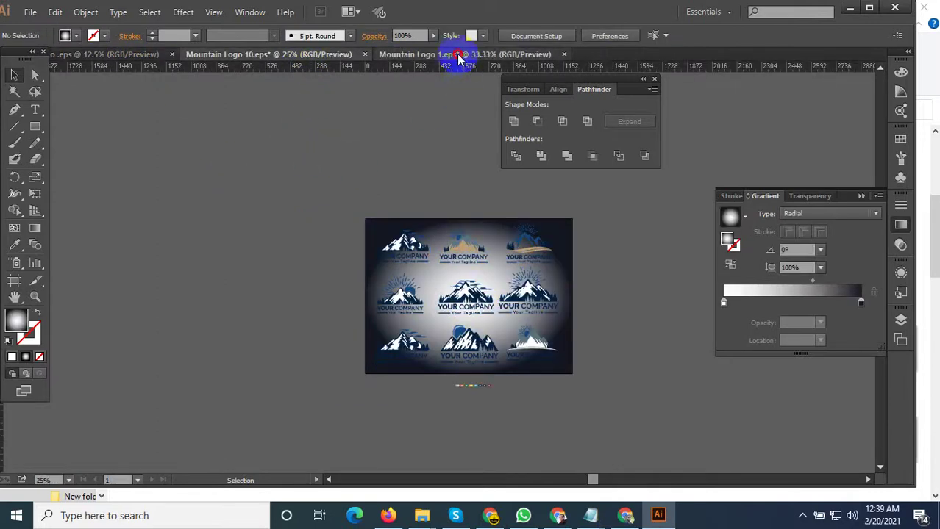
pyautogui.click(458, 56)
pyautogui.click(309, 55)
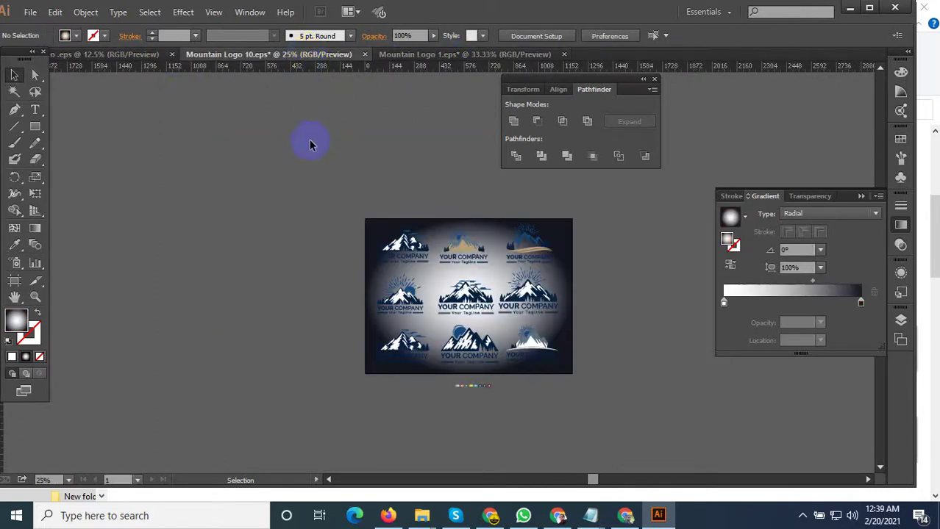
pyautogui.click(132, 55)
pyautogui.keyDown('alt'); pyautogui.scroll(1, 375, 331); pyautogui.keyUp('alt')
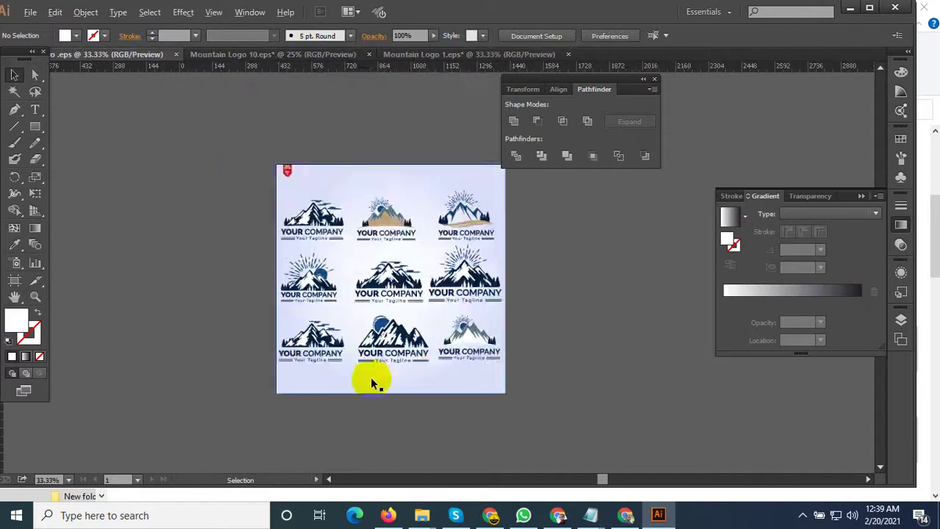
pyautogui.keyDown('alt'); pyautogui.scroll(2, 372, 367); pyautogui.keyUp('alt')
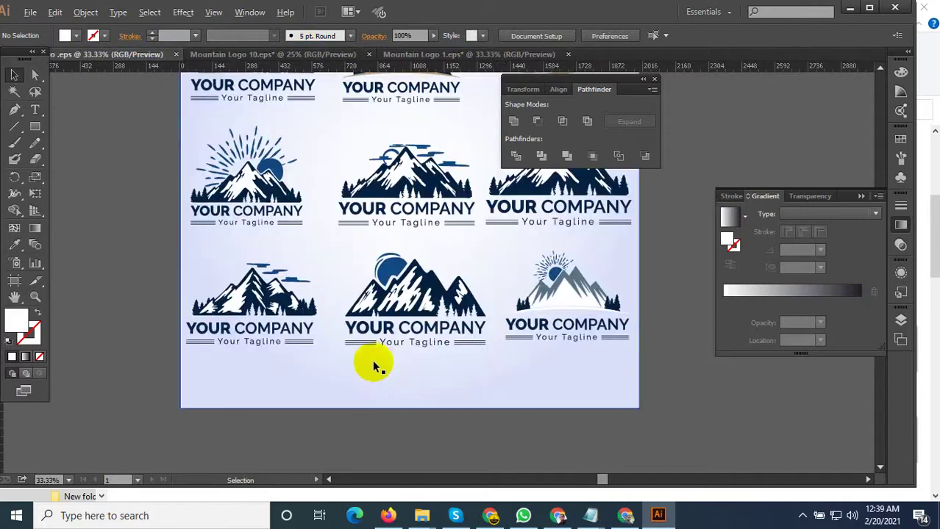
pyautogui.click(801, 517)
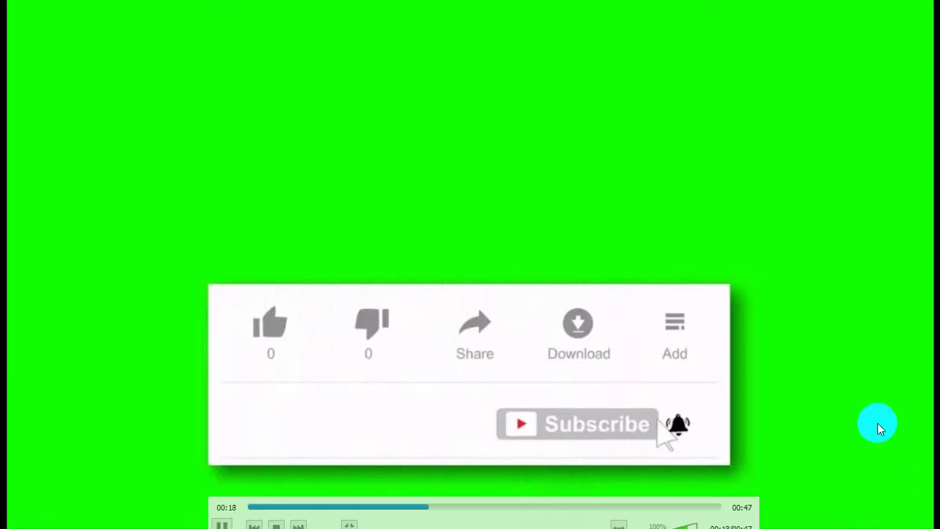
# Double-click the Subscribe Button Video.wmv playback in VLC to leave full screen.
pyautogui.doubleClick(877, 425)
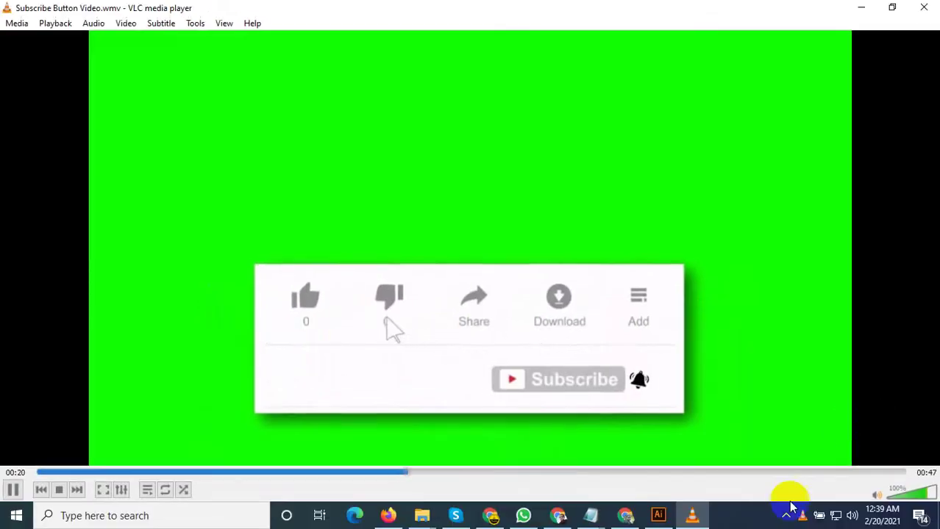